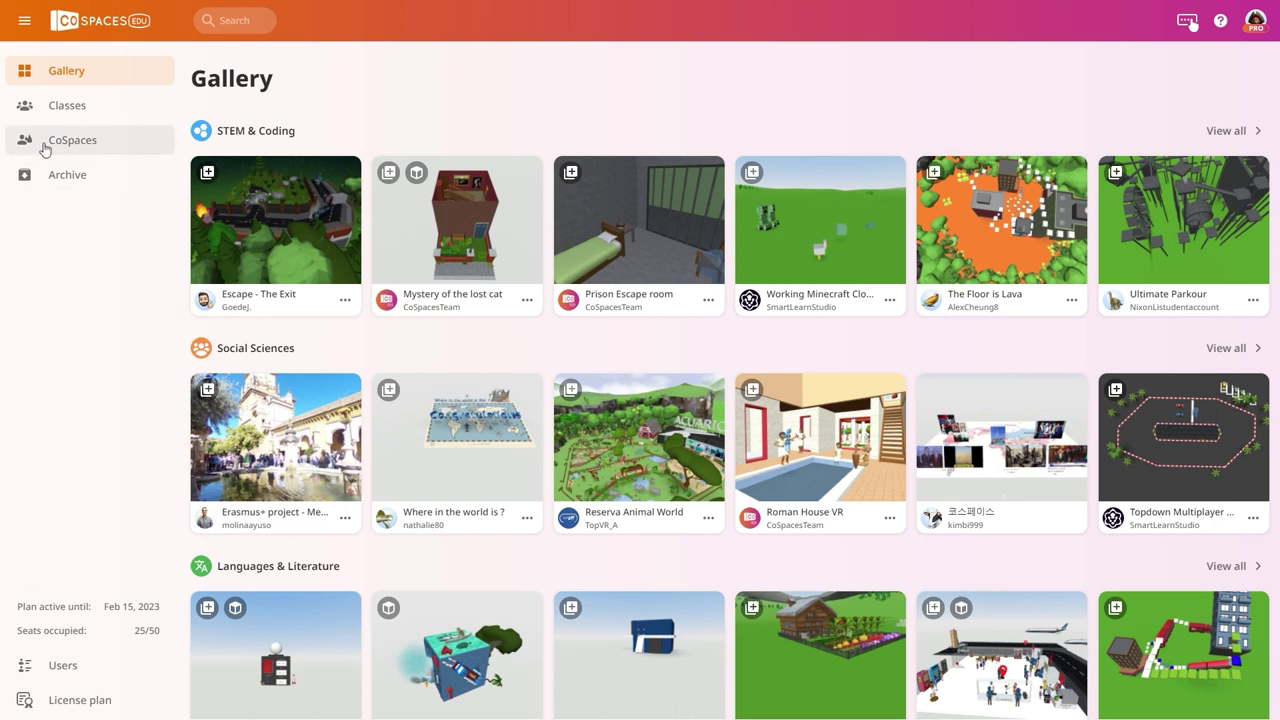
Create a new CoSpace using a MERGE Cube scene.
left_click(124, 150)
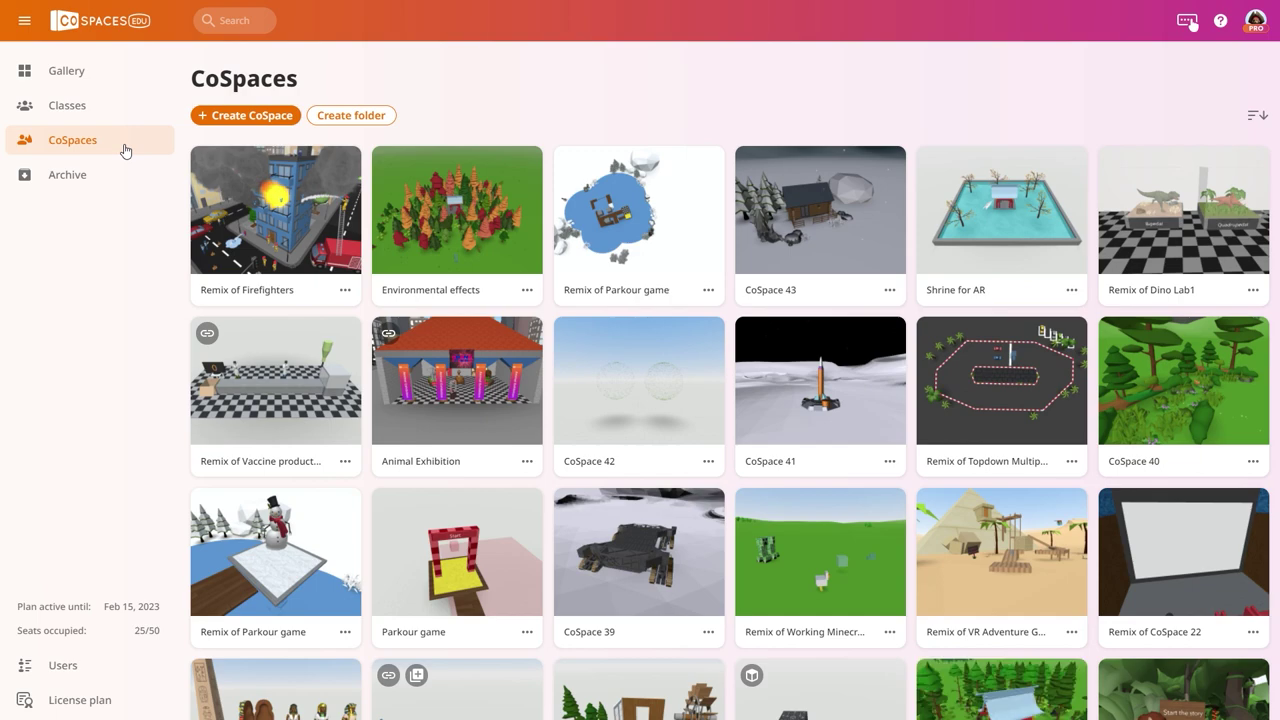
left_click(286, 117)
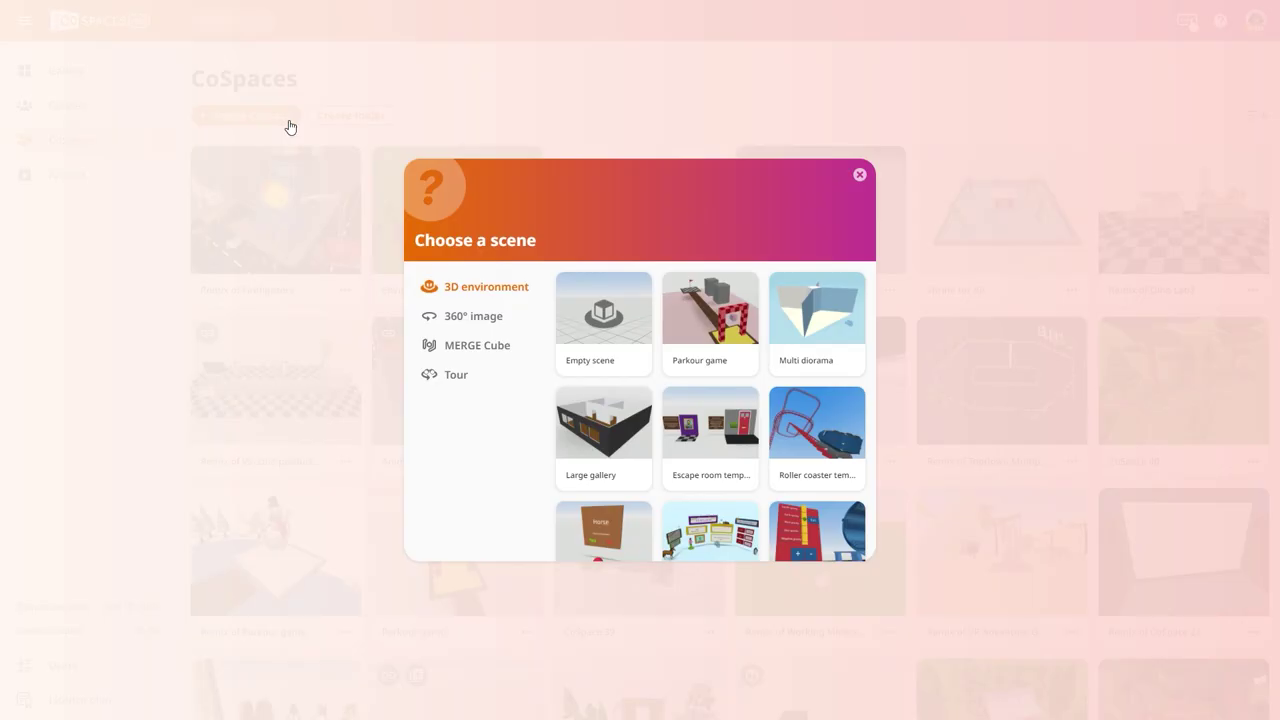
left_click(511, 350)
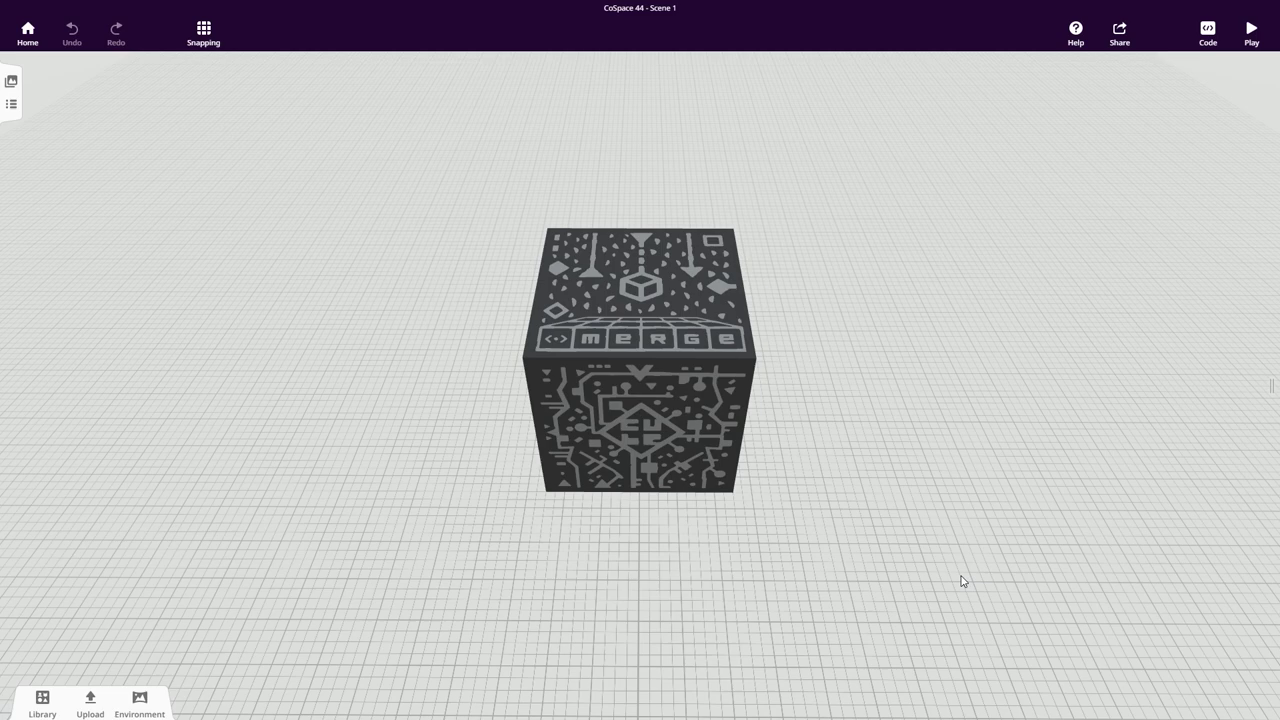
Add the staircase with railing from the Housing library's Other category to the ground beside the cube.
left_click_drag(1022, 577, 554, 580)
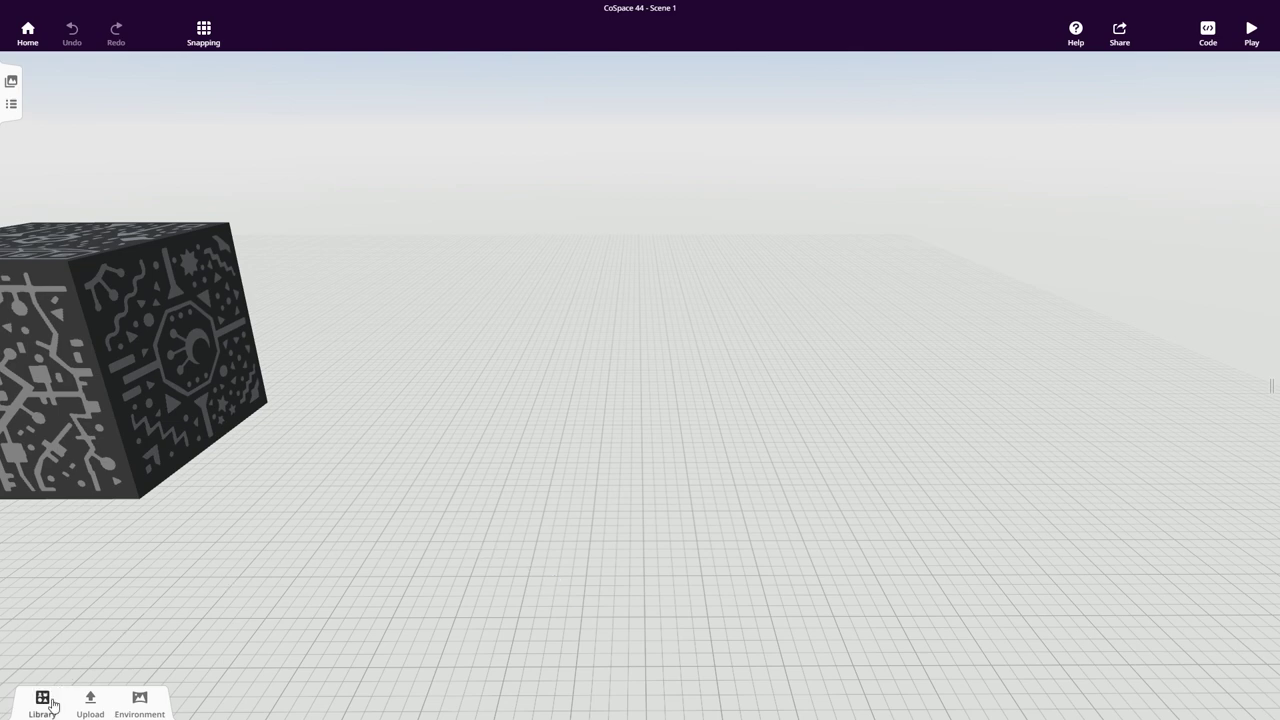
left_click(42, 703)
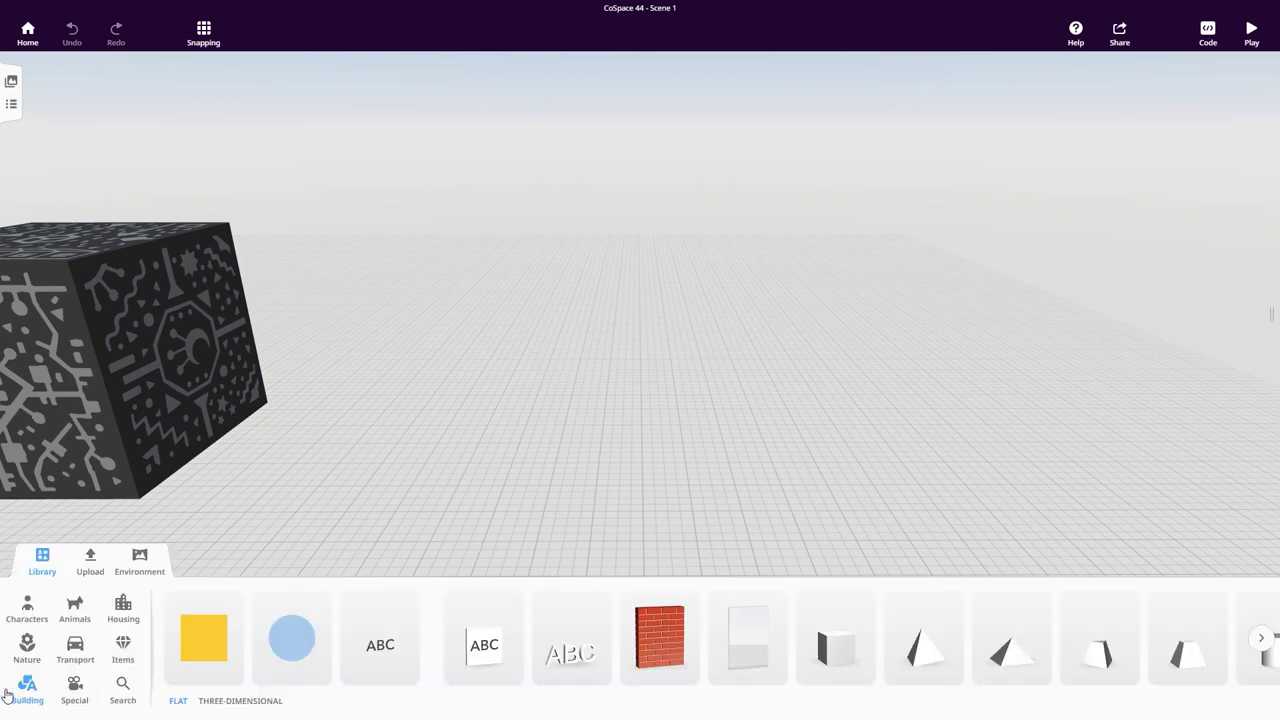
left_click(130, 610)
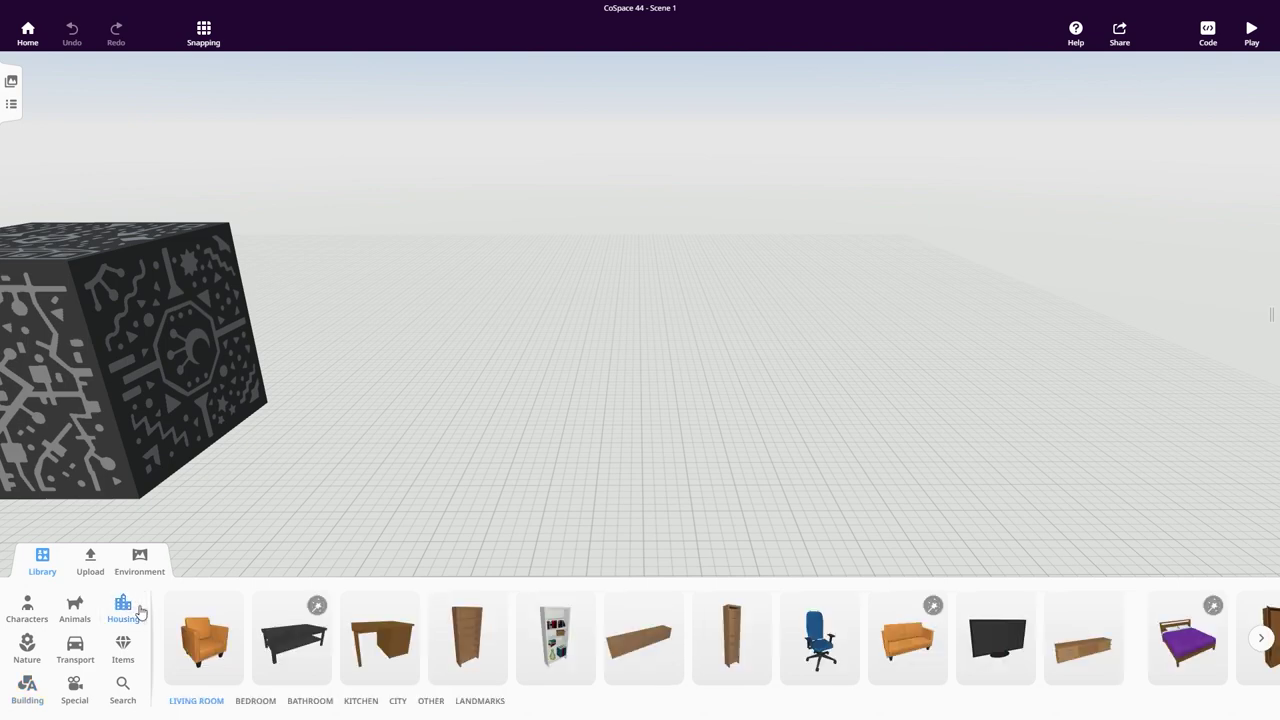
left_click(430, 701)
scroll(551, 640, "down", 5)
left_click_drag(650, 645, 670, 575)
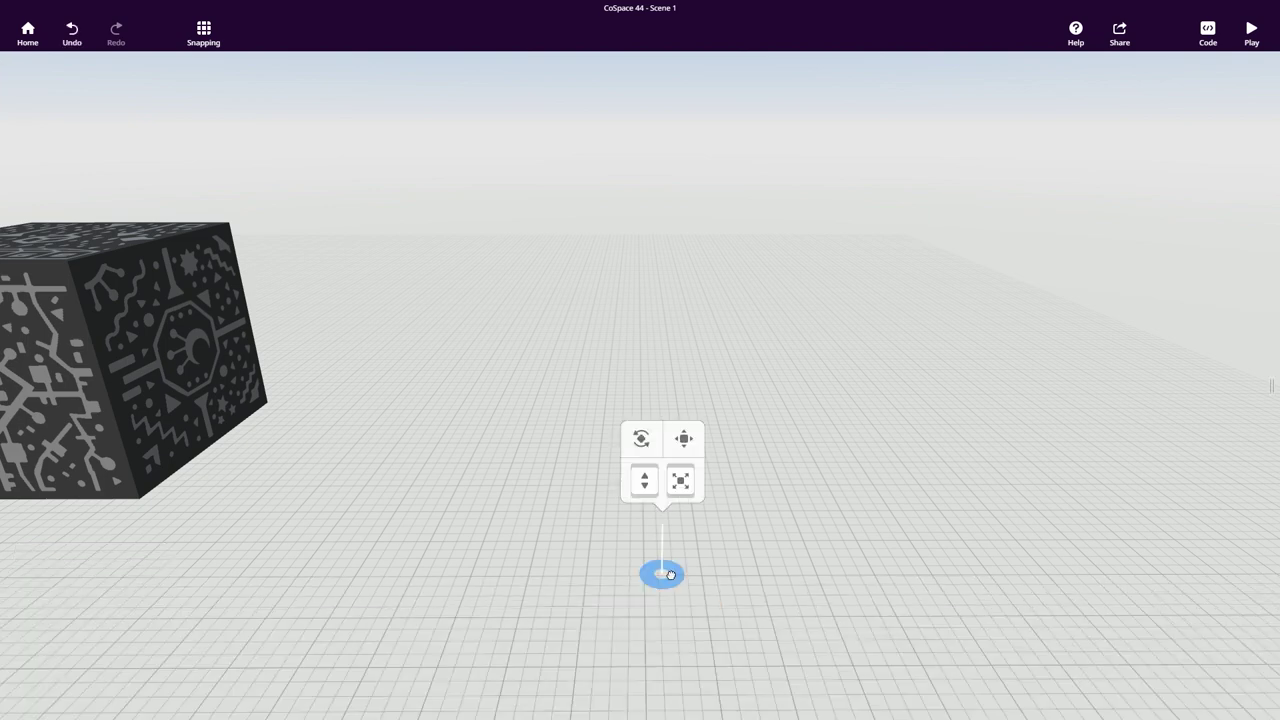
Stretch the staircase lengthwise into a long, tall flight of stairs beside the MERGE cube.
left_click_drag(697, 456, 755, 463)
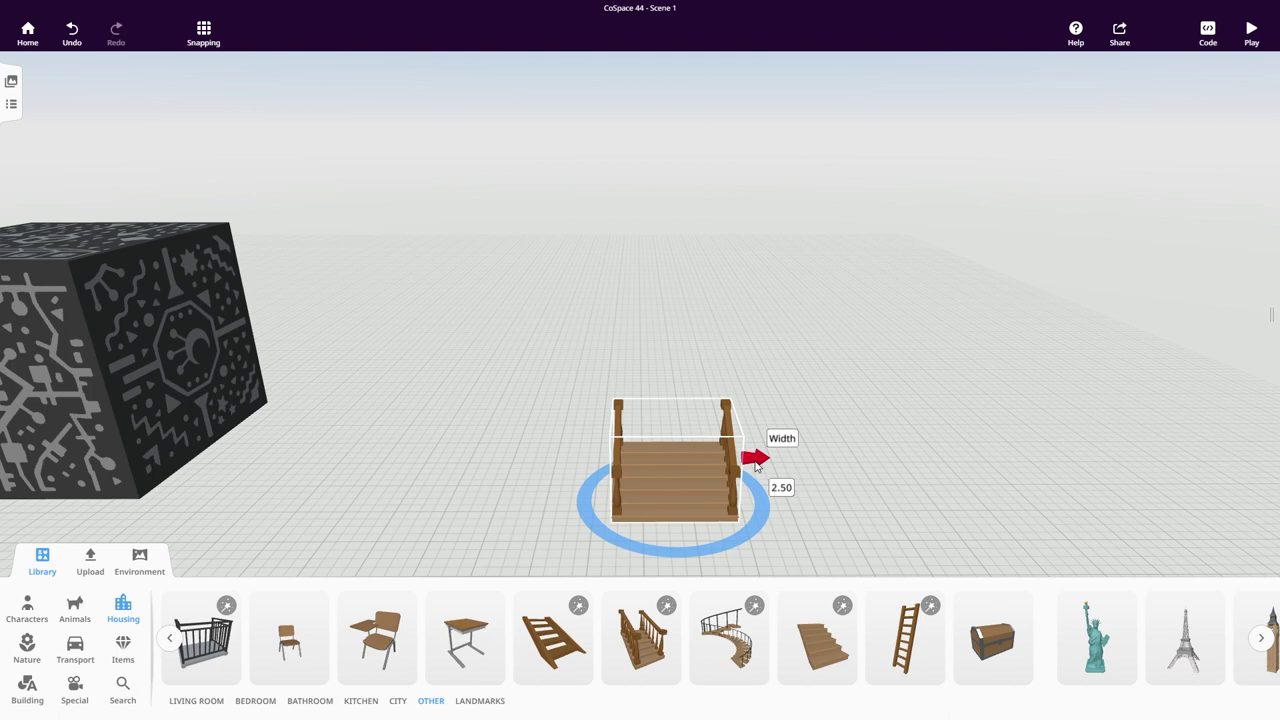
left_click_drag(749, 531, 905, 464)
left_click_drag(809, 409, 441, 266)
left_click_drag(1103, 514, 932, 513)
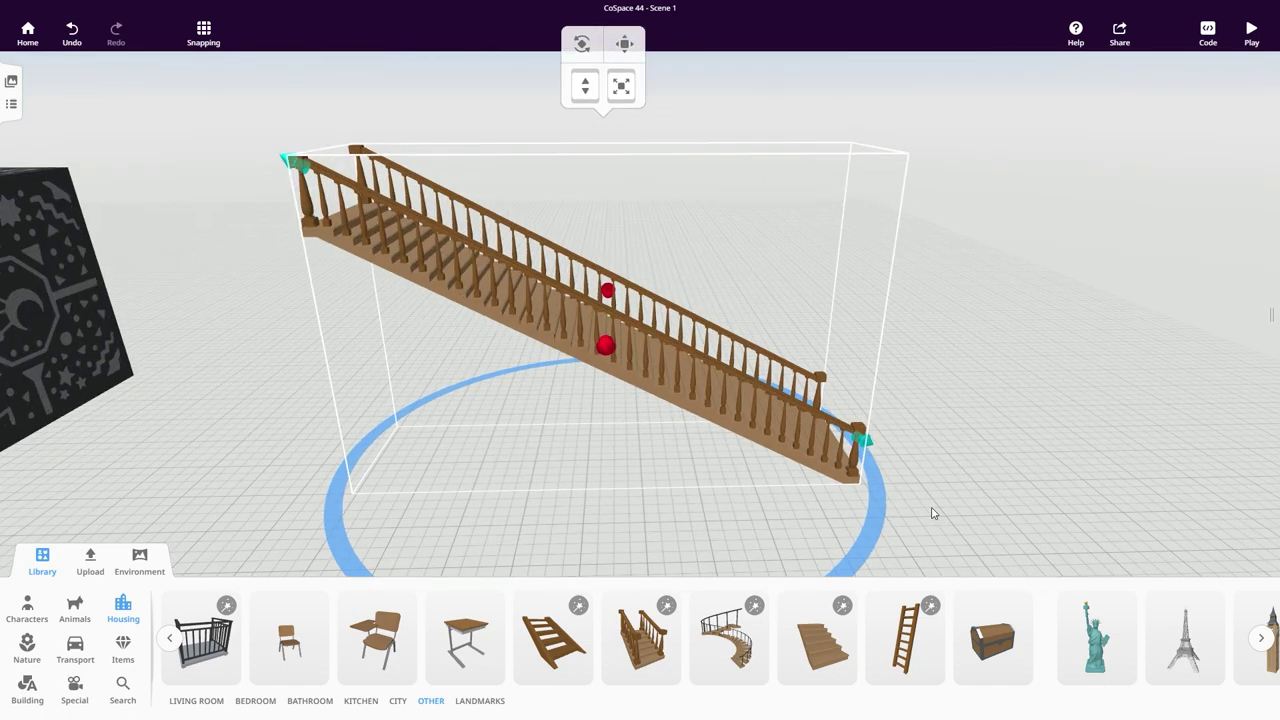
left_click_drag(1055, 453, 980, 474)
Recolour the staircase's railing with a custom dark brown, keeping the colour of the stairs.
left_click(722, 351)
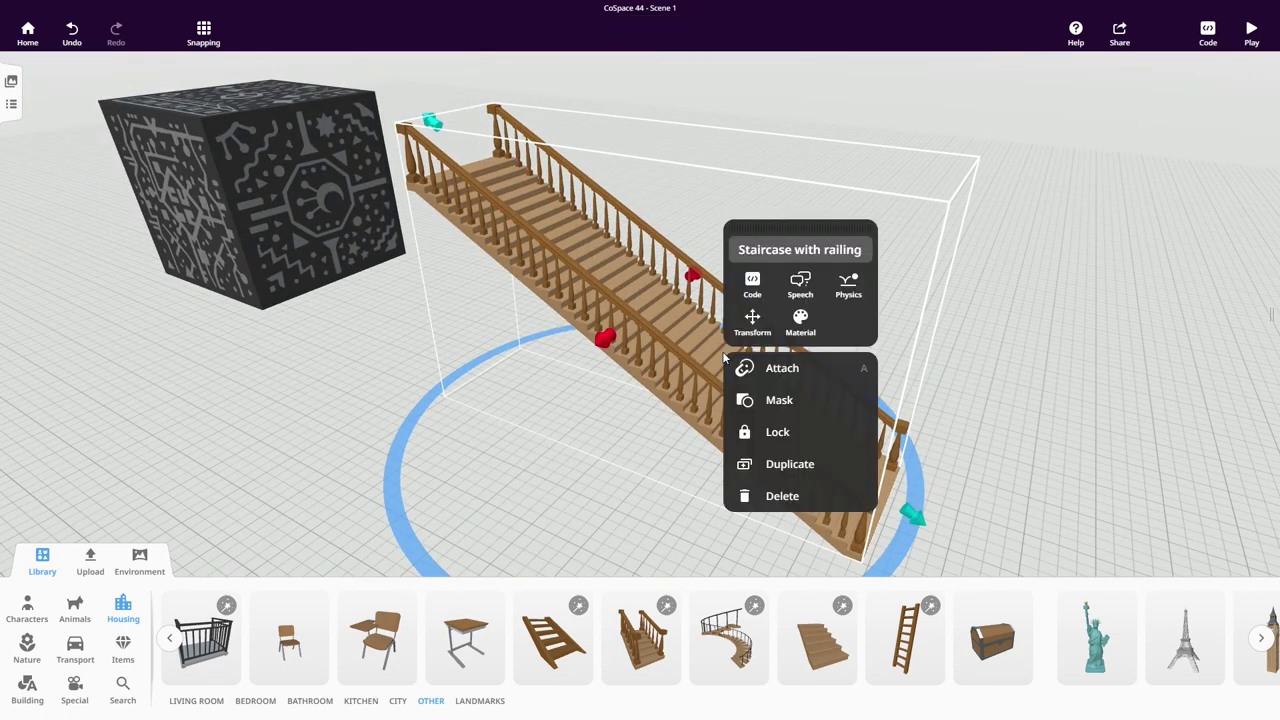
left_click(800, 320)
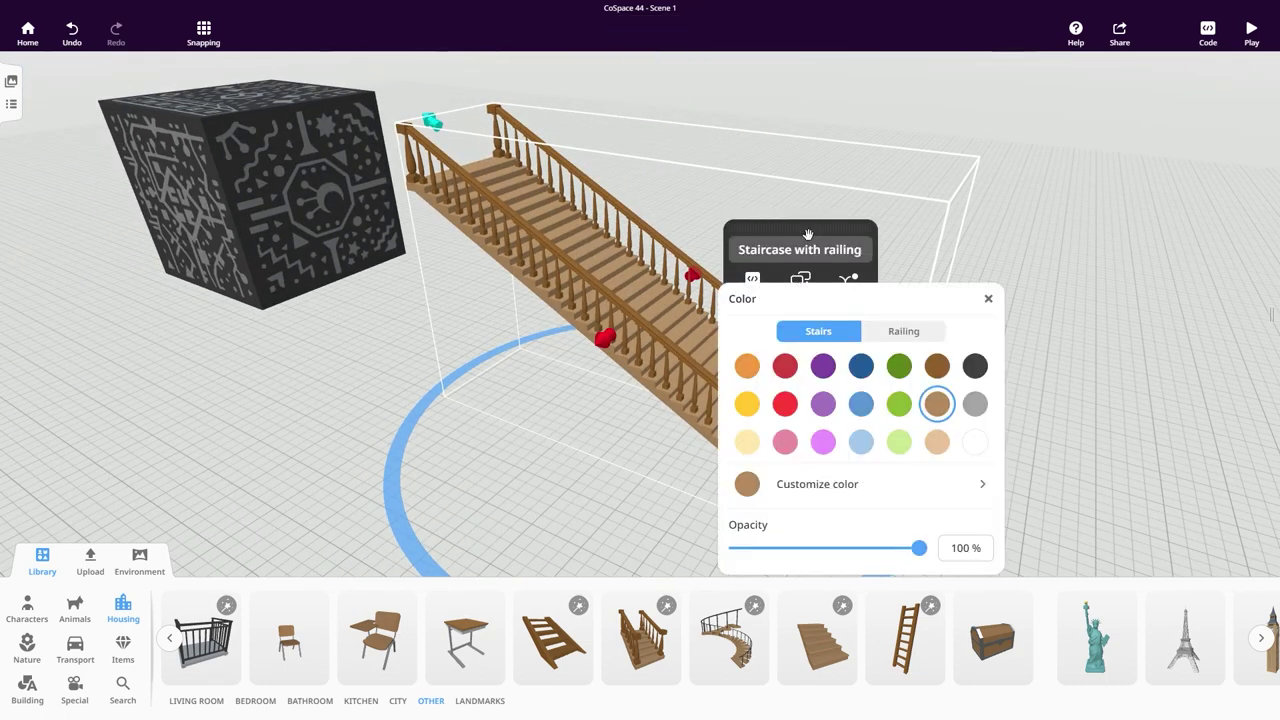
left_click_drag(815, 230, 907, 226)
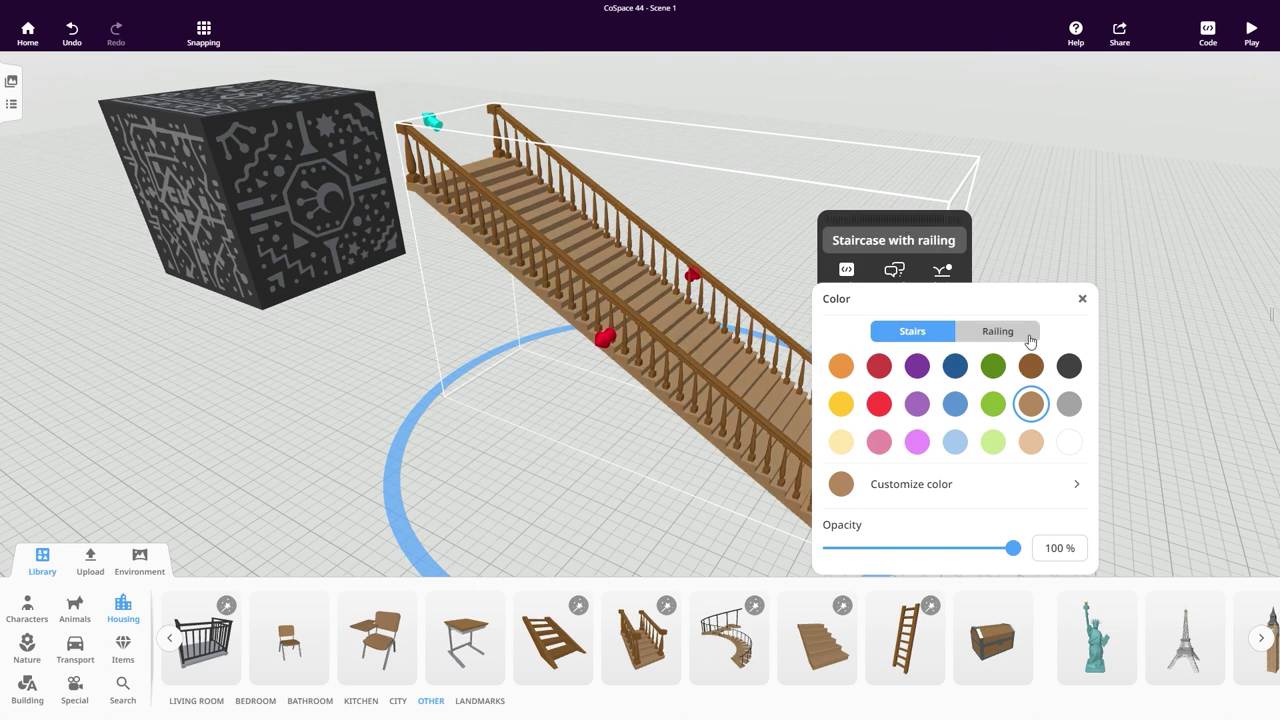
left_click(1015, 335)
left_click(1008, 492)
left_click(989, 405)
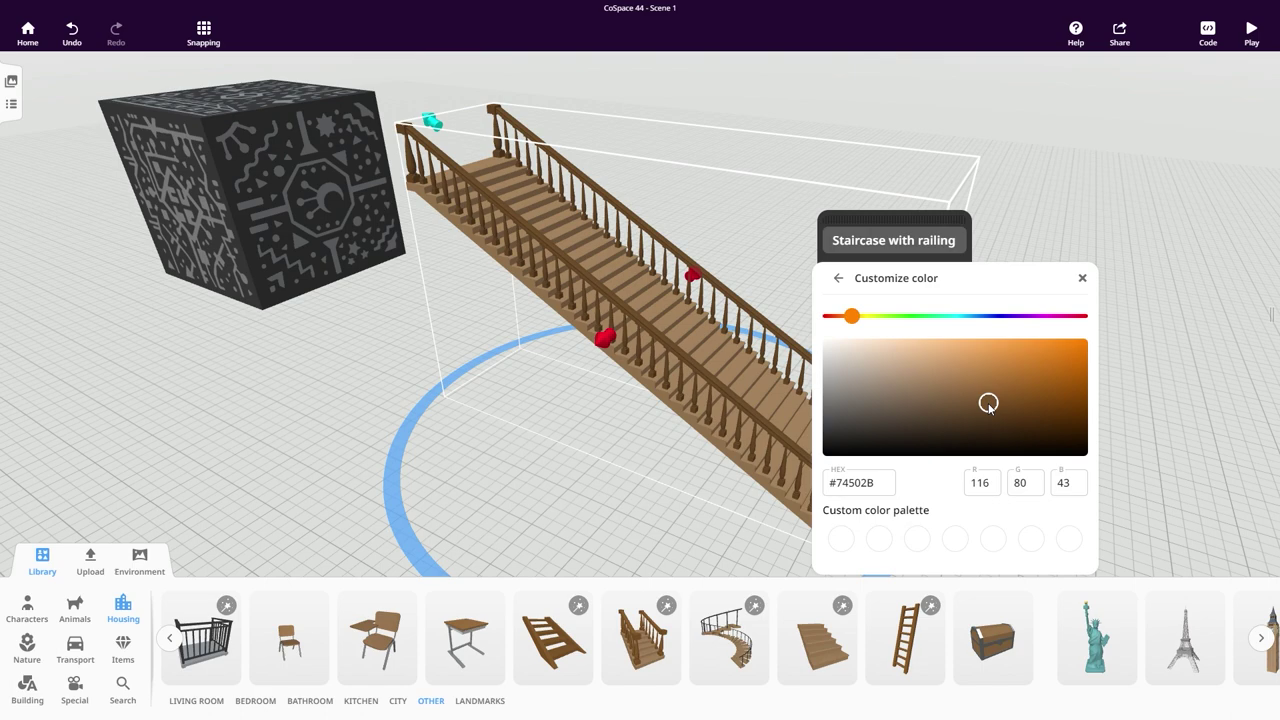
left_click_drag(975, 413, 972, 407)
left_click(621, 513)
Add a cuboid from the Building library to the ground in front of the staircase.
left_click_drag(278, 518, 394, 238)
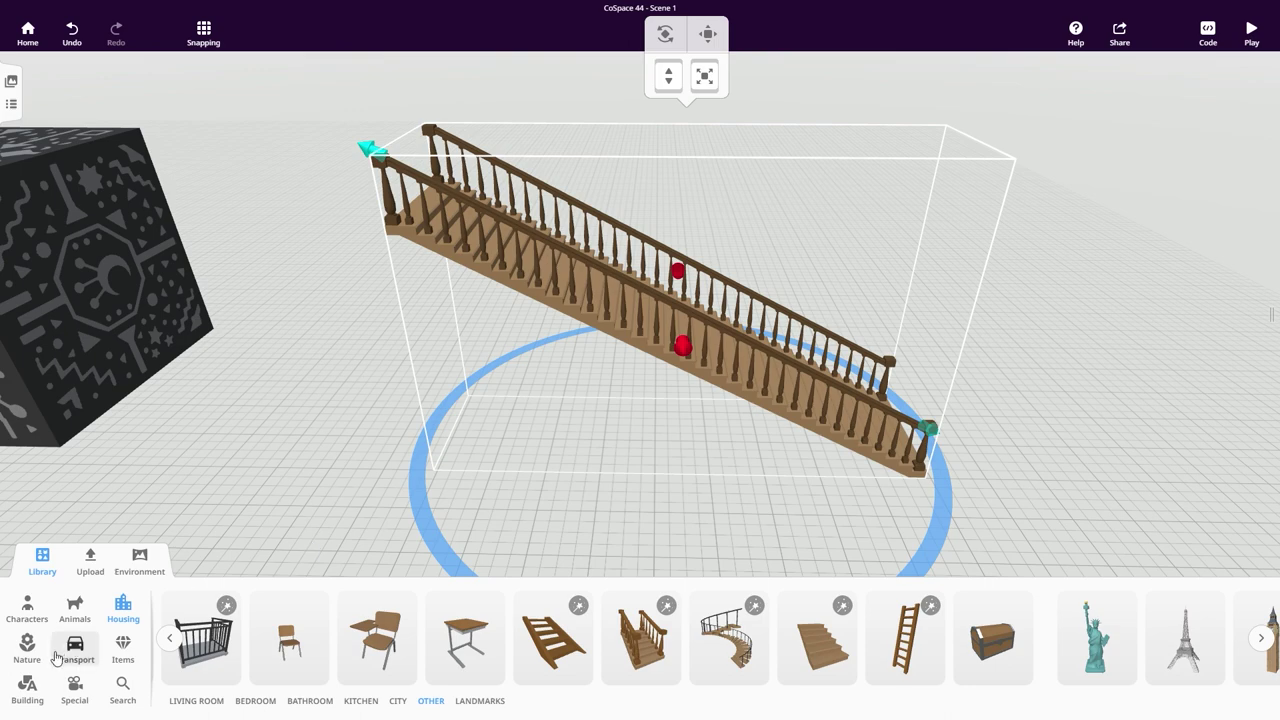
left_click(27, 688)
scroll(371, 646, "right", 3)
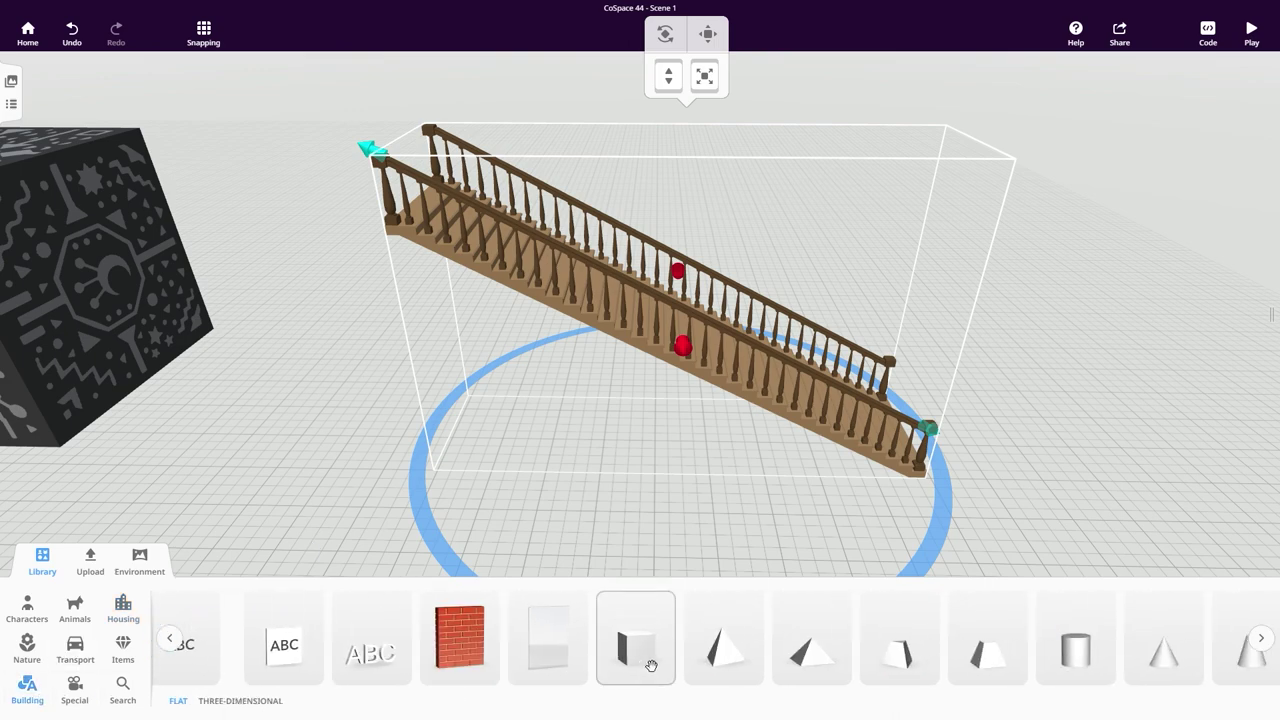
left_click_drag(650, 665, 695, 503)
left_click(43, 562)
left_click_drag(570, 605, 838, 609)
scroll(840, 602, "up", 2)
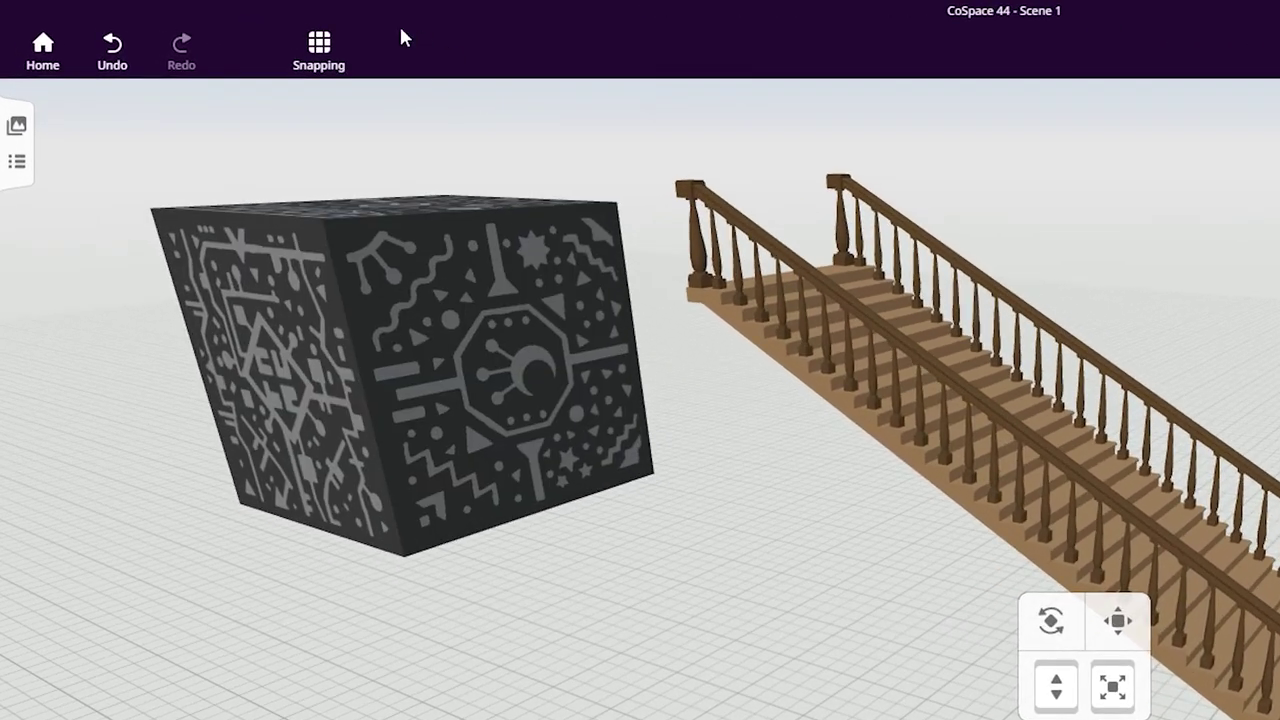
Turn off snapping to the grid and stretch the cuboid into a beam at the foot of the staircase.
left_click(217, 34)
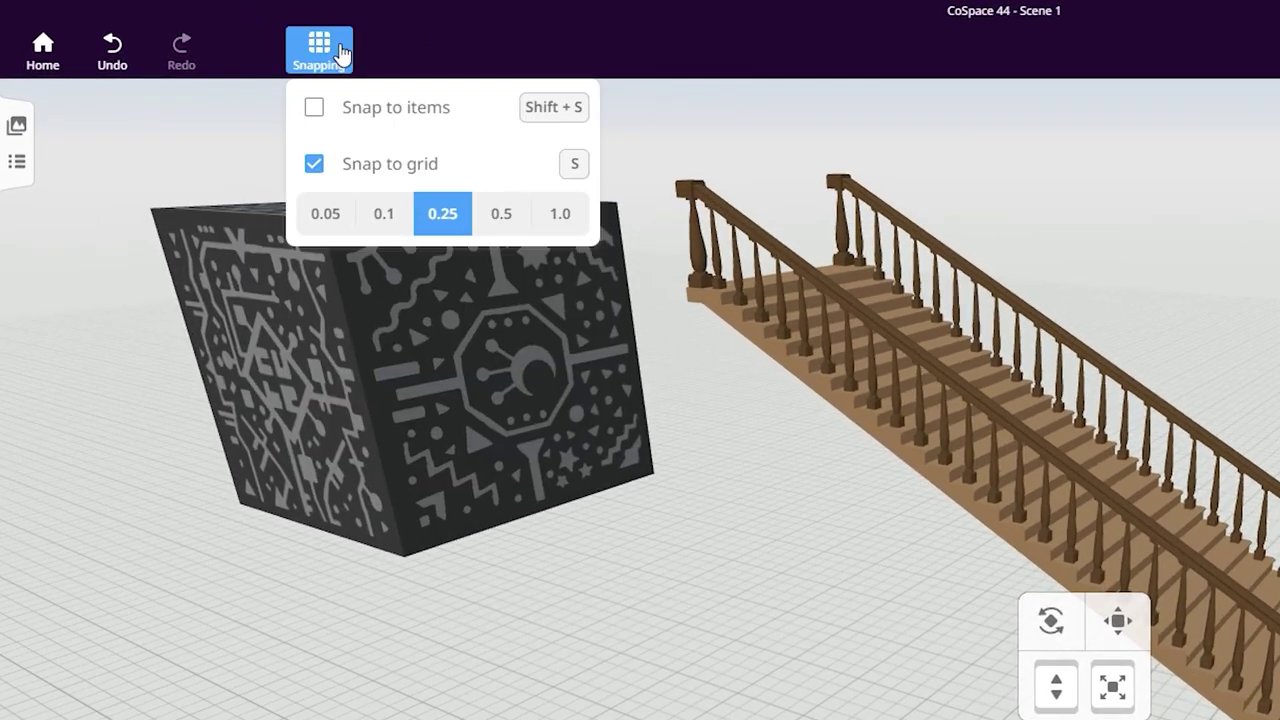
left_click(316, 166)
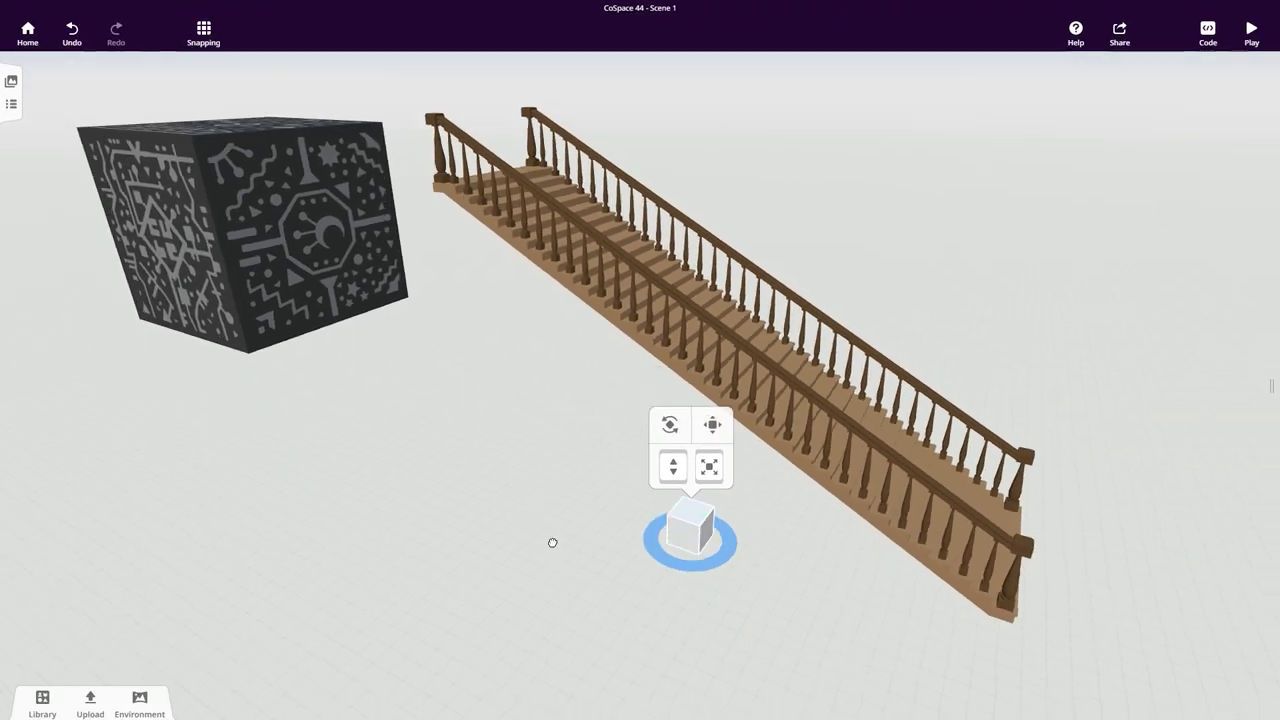
left_click_drag(552, 543, 612, 562)
left_click_drag(743, 483, 963, 489)
left_click_drag(1043, 497, 749, 583)
left_click_drag(711, 500, 699, 507)
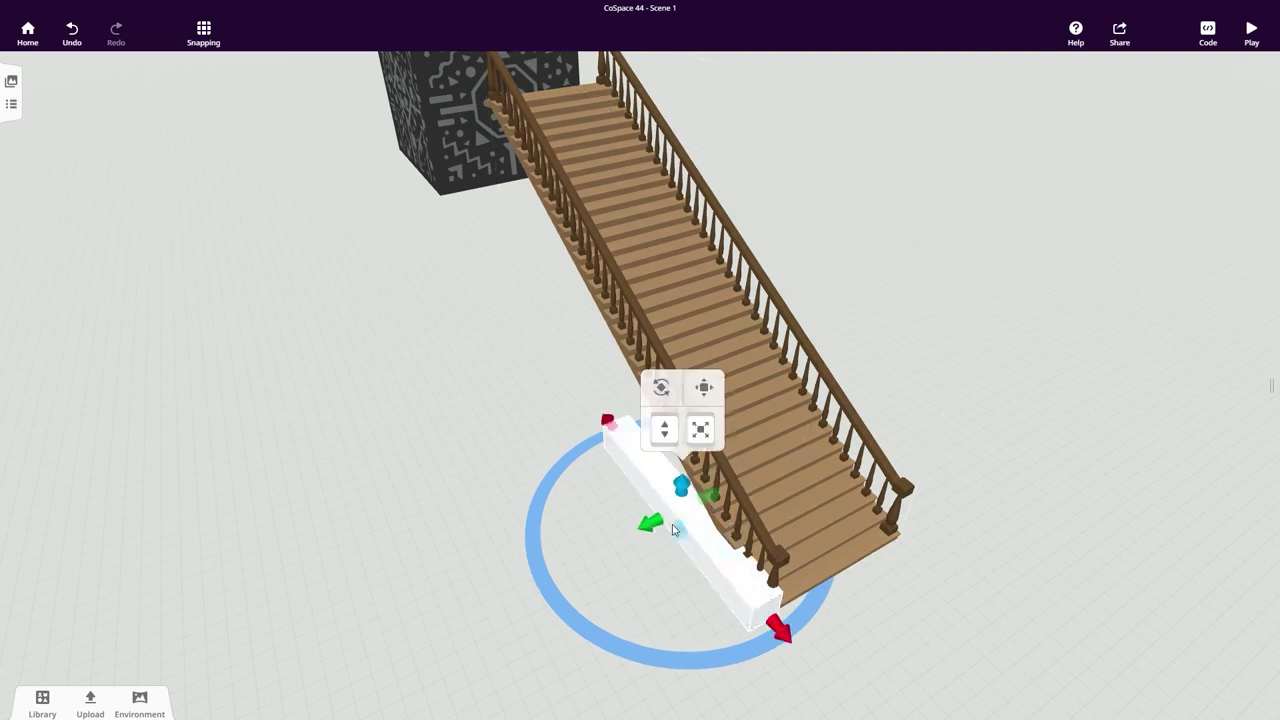
Lengthen the beam and align it on the ground along the near side of the staircase's foot.
left_click_drag(515, 560, 501, 425)
left_click_drag(708, 489, 714, 522)
left_click_drag(460, 534, 462, 610)
left_click_drag(731, 482, 508, 487)
left_click(640, 345)
left_click_drag(640, 345, 603, 291)
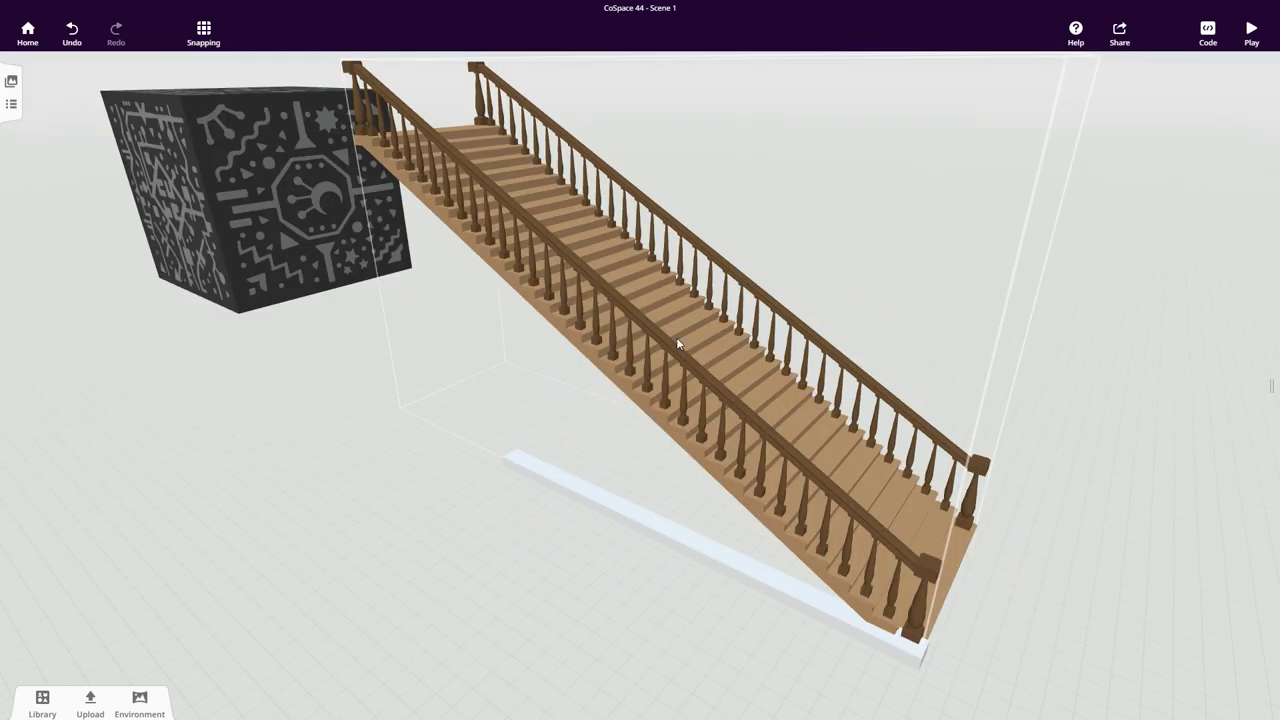
left_click(669, 449)
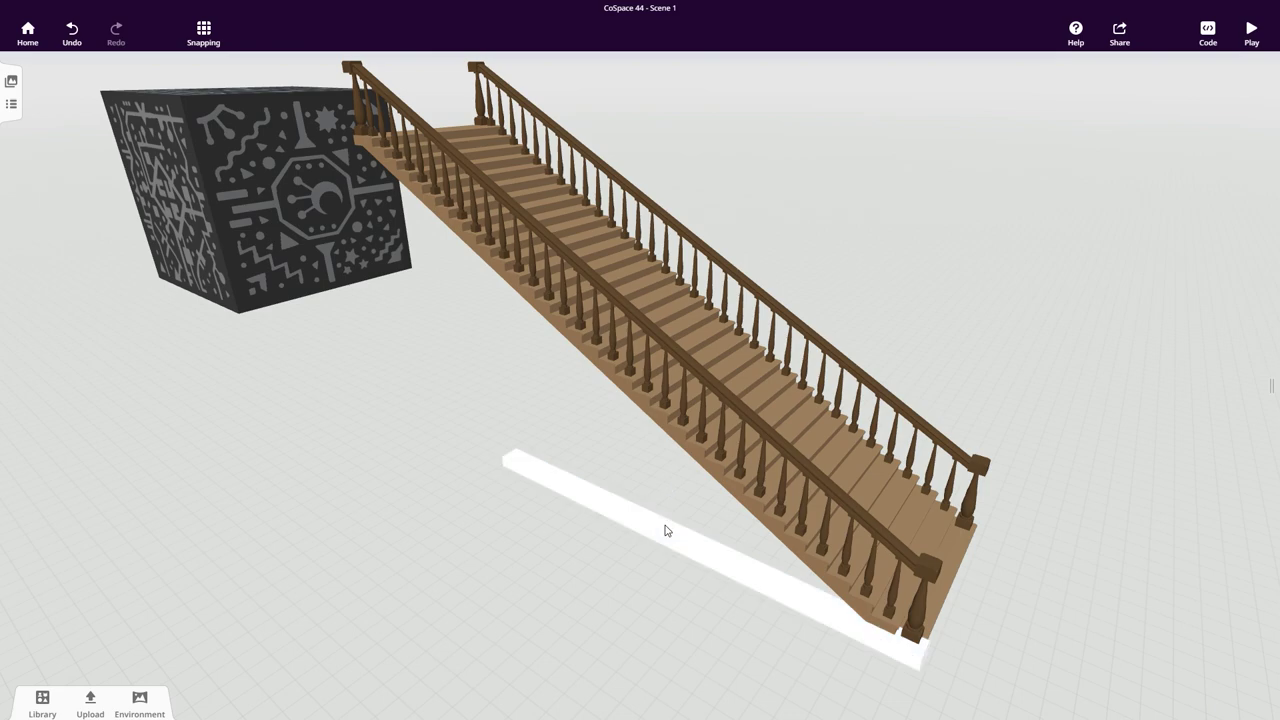
Save the dark brown of the staircase's railing to the custom color palette.
left_click(688, 368)
left_click(672, 358)
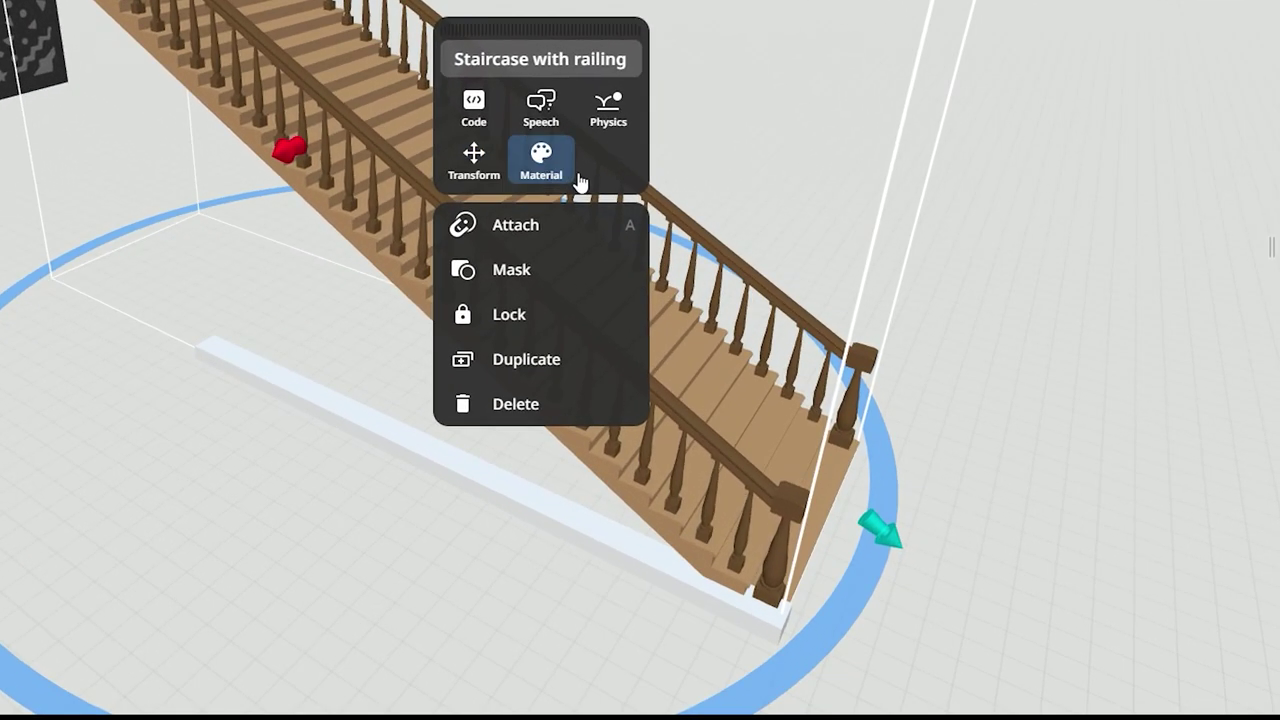
left_click(578, 181)
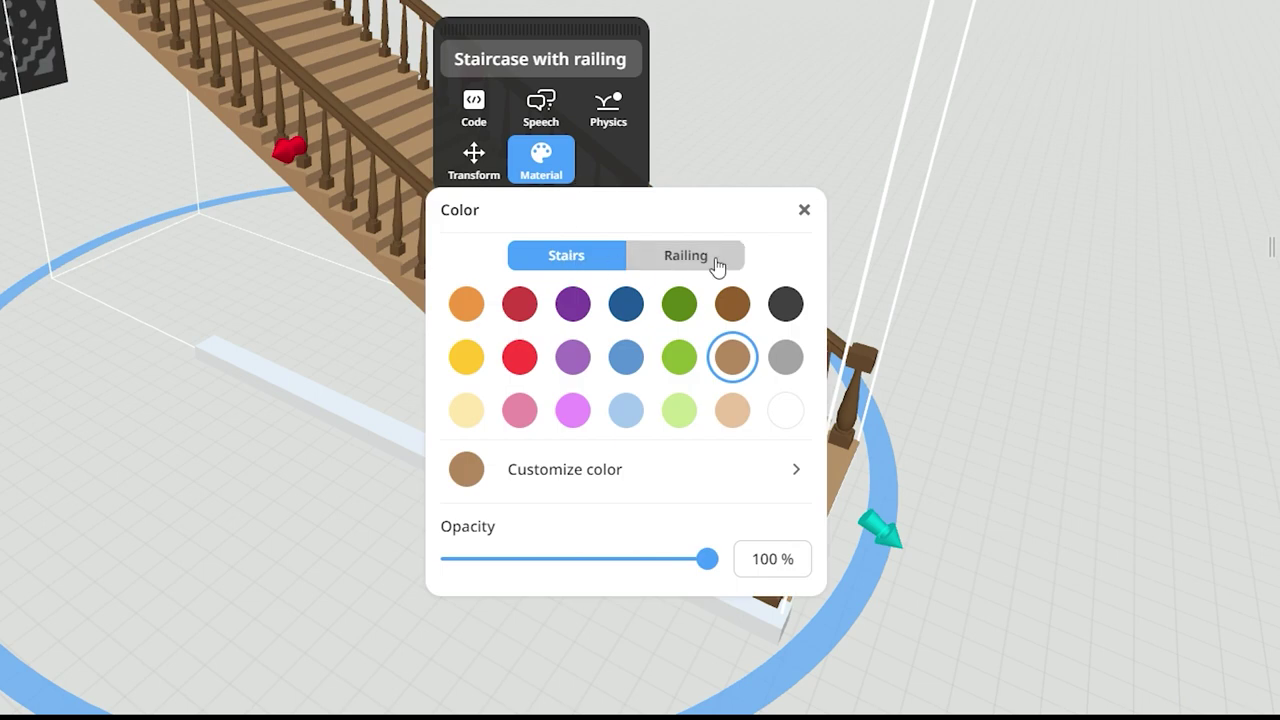
left_click(716, 264)
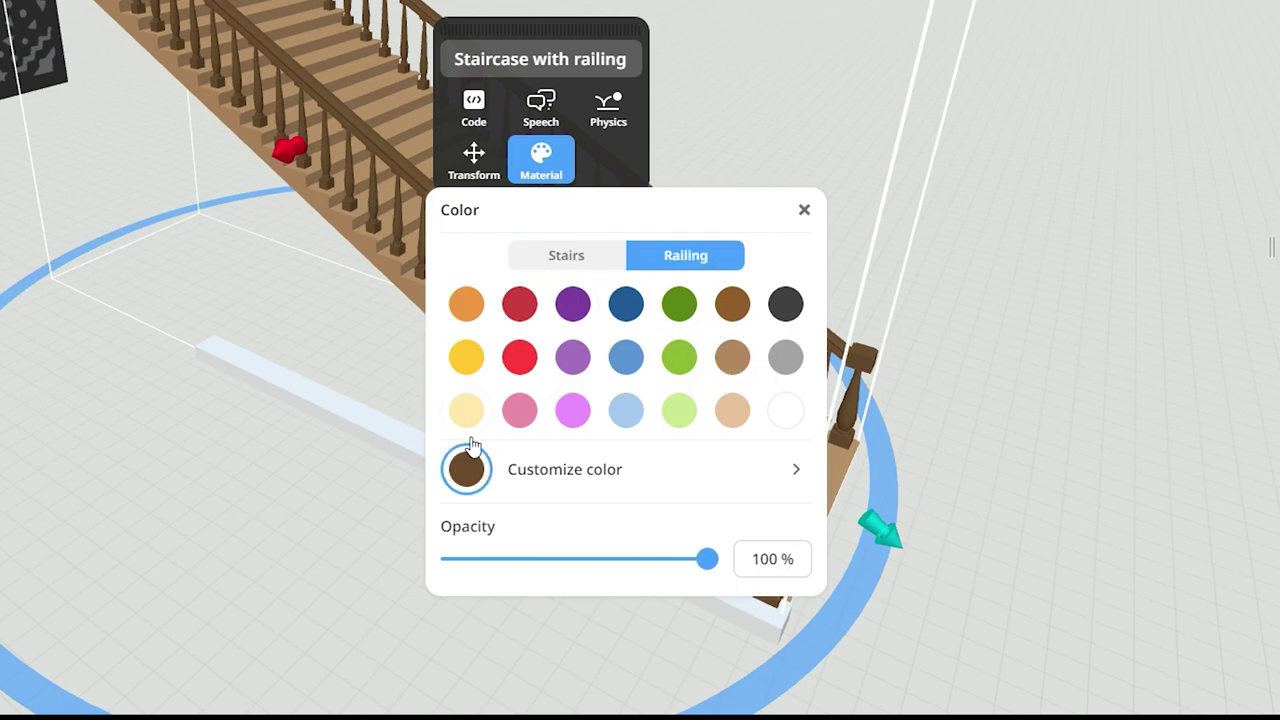
left_click(669, 476)
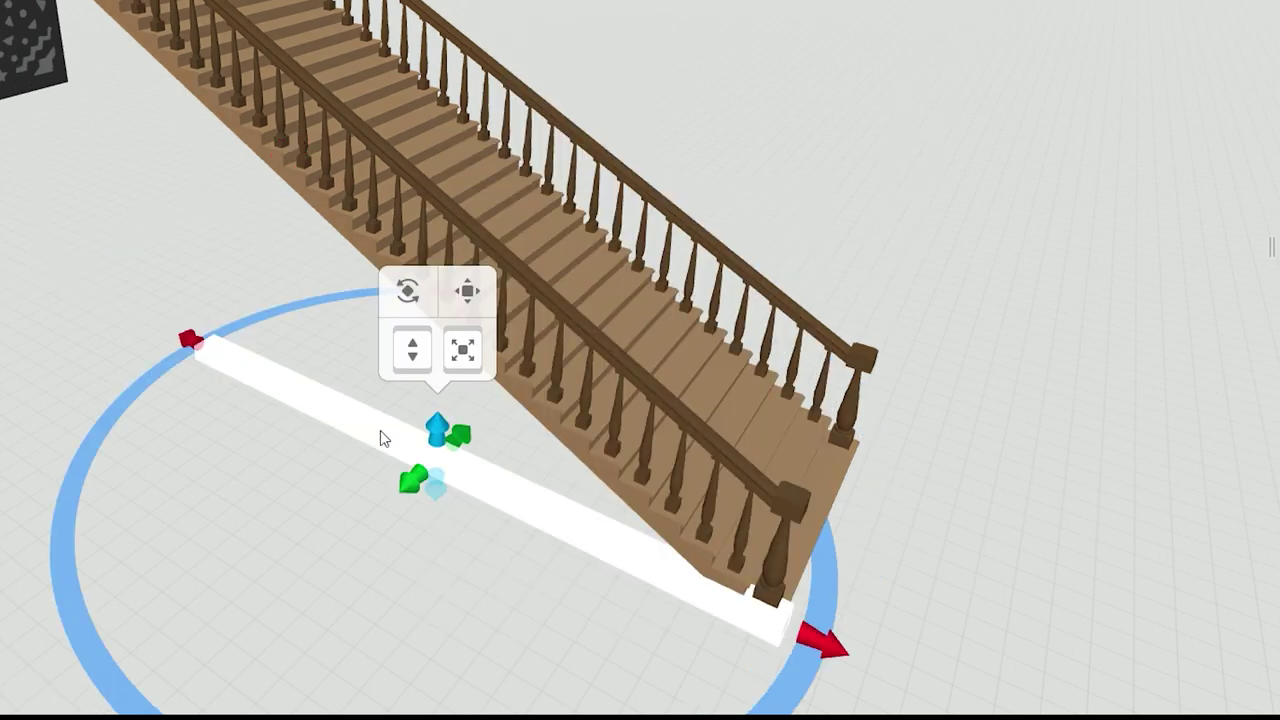
Colour the white beam with the dark brown from the custom color palette.
left_click(383, 437)
left_click(525, 405)
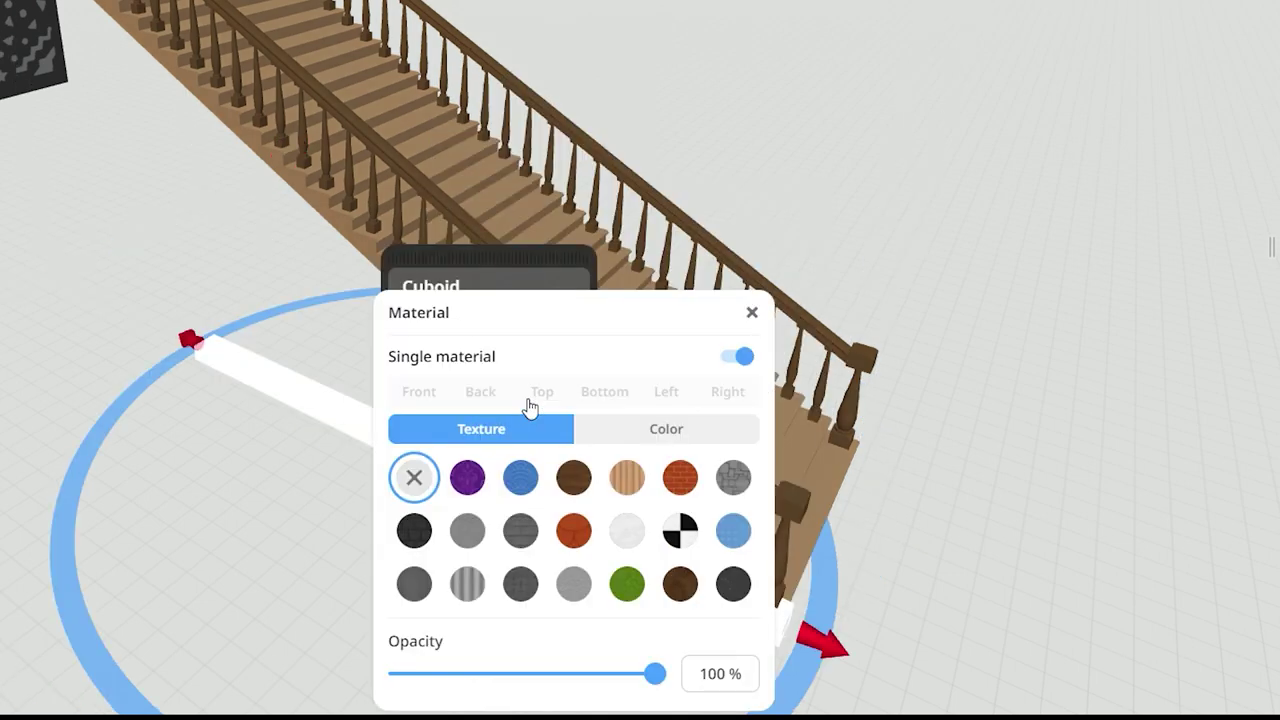
left_click(683, 432)
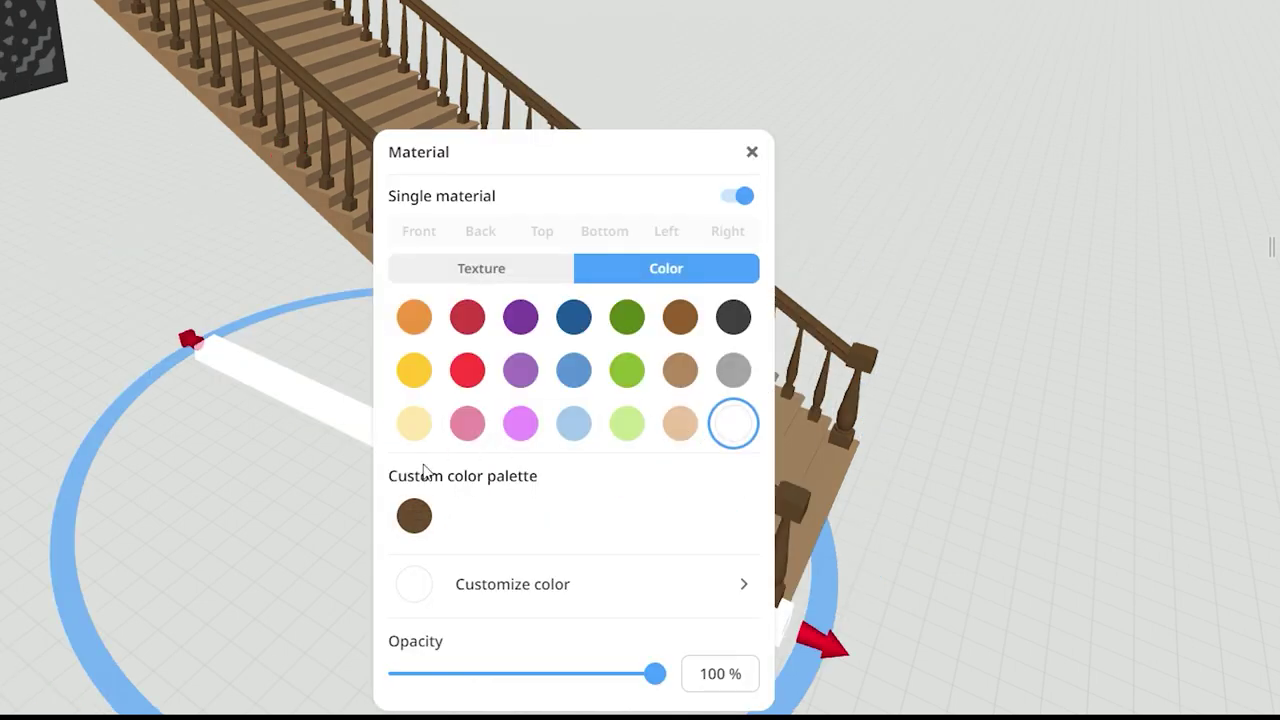
left_click(423, 525)
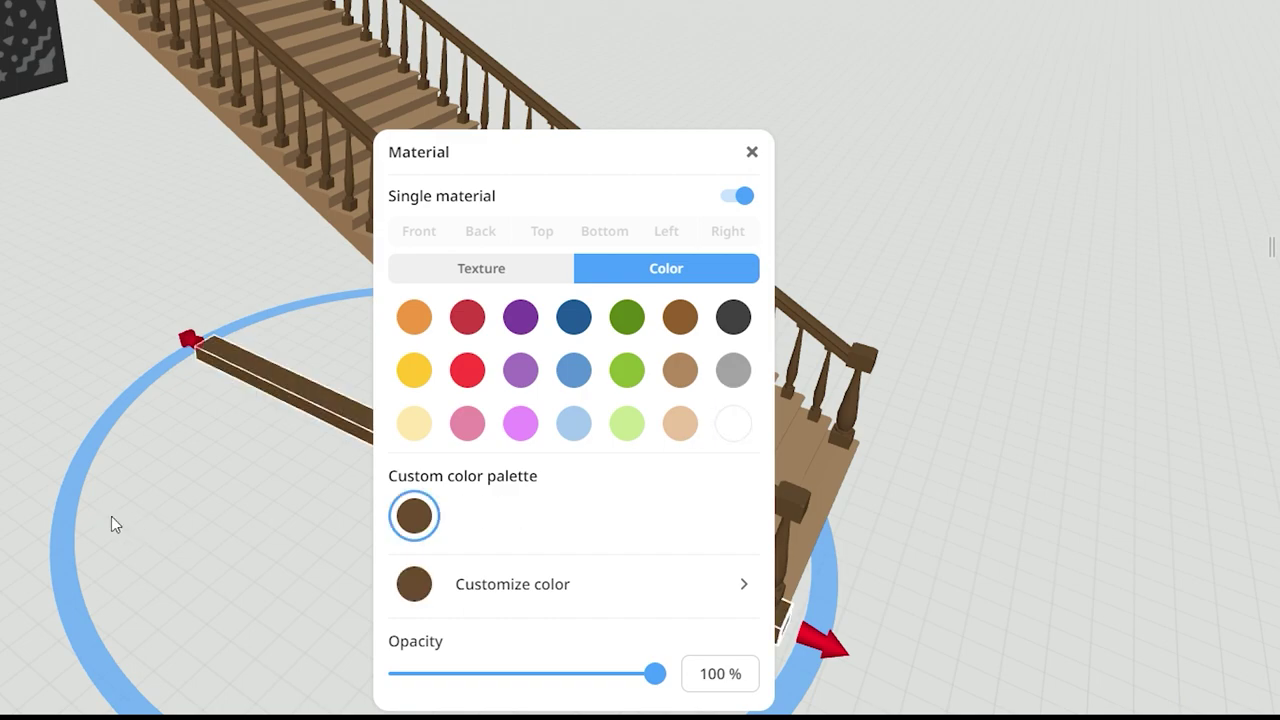
left_click(94, 549)
left_click_drag(94, 549, 165, 560)
Duplicate the beam along its own length away from the staircase's foot and shorten the copy to a small block.
left_click(478, 452)
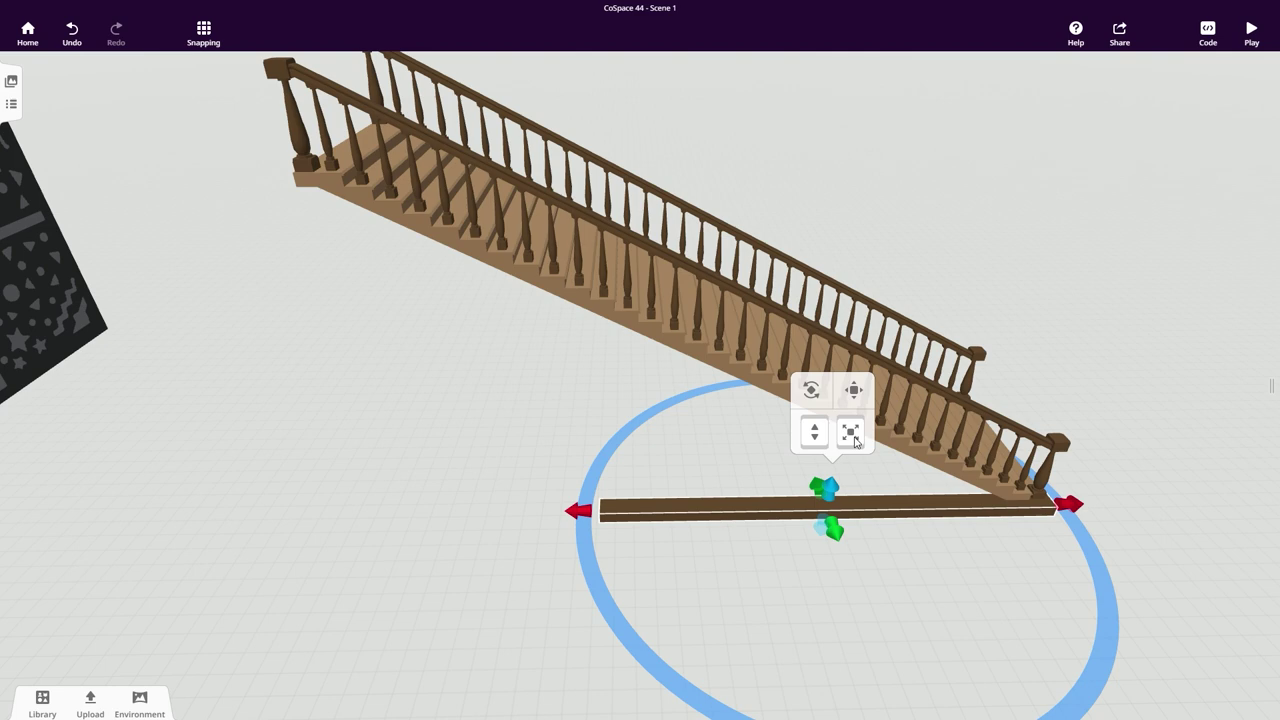
left_click(858, 394)
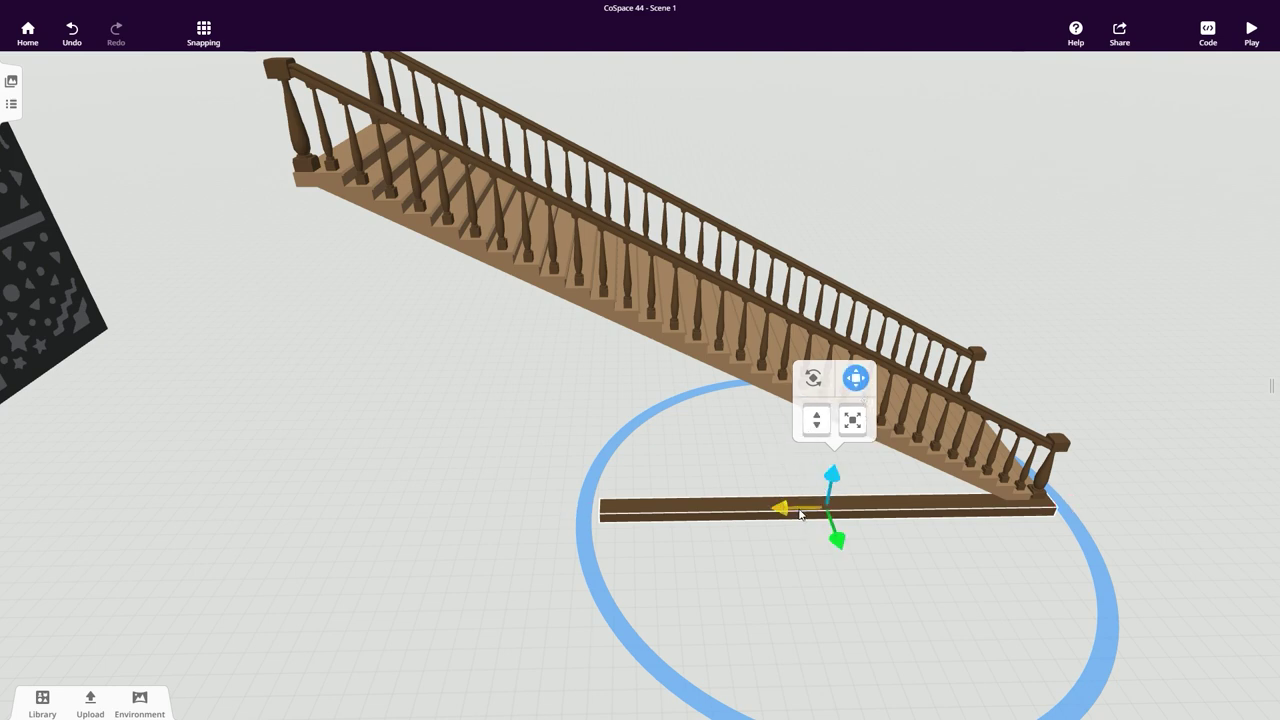
left_click_drag(800, 514, 542, 521)
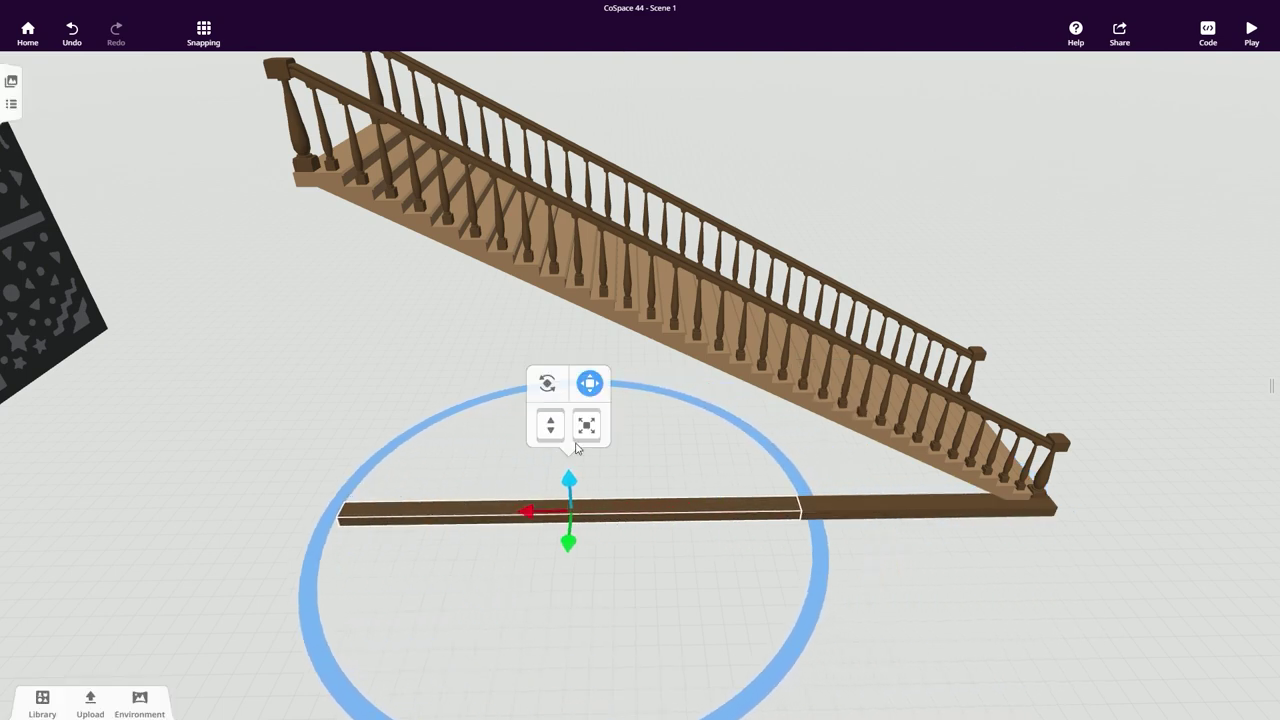
left_click(601, 390)
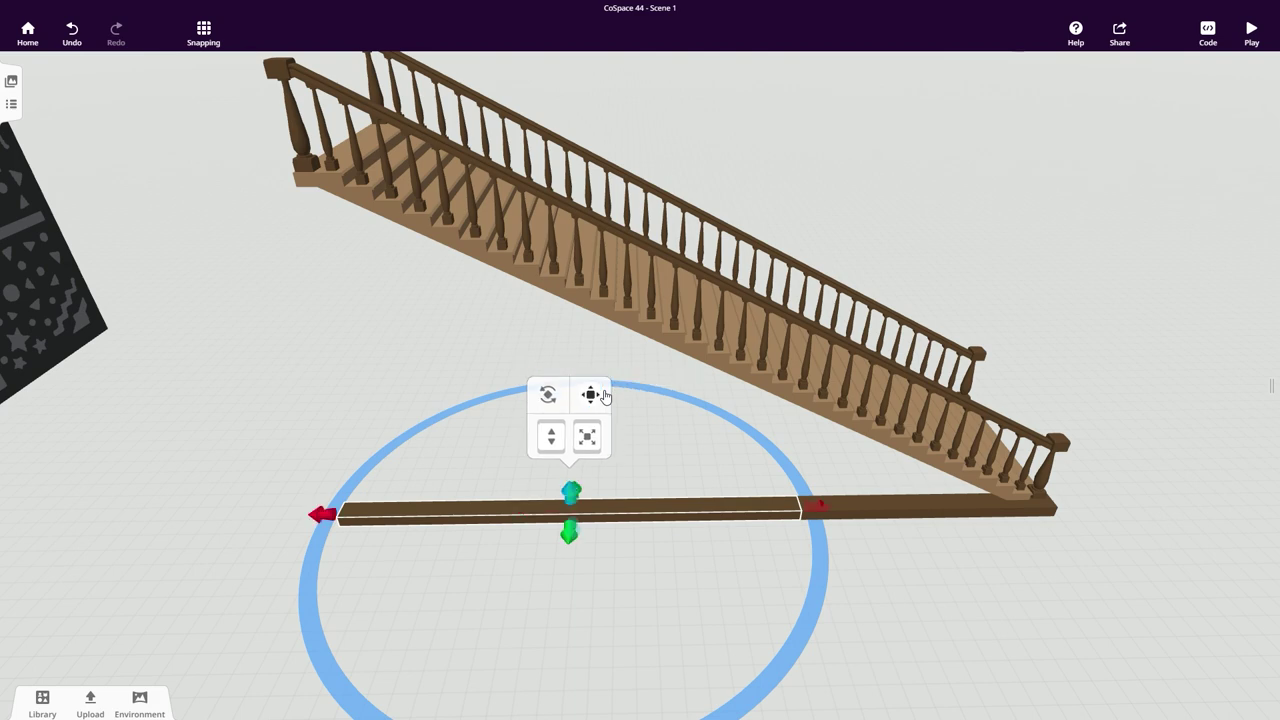
left_click_drag(814, 508, 451, 514)
left_click(460, 557)
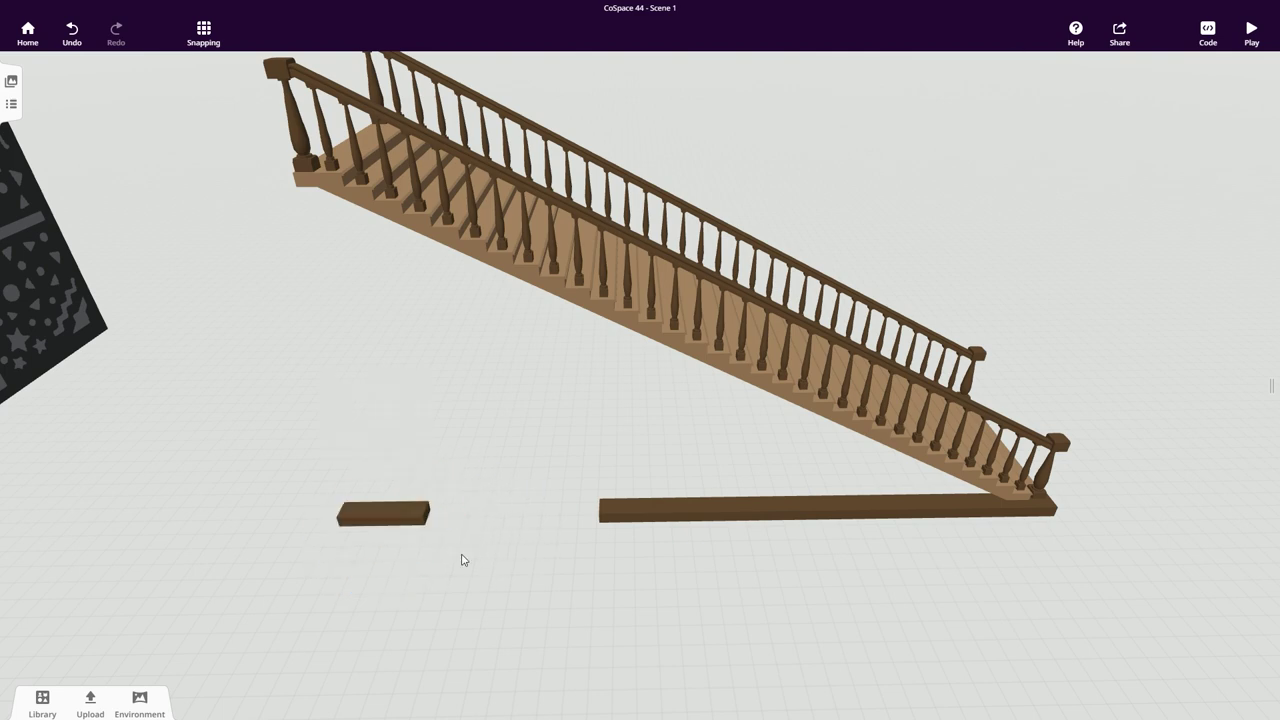
Duplicate the small dark brown block and place the copy parallel to it on its near side.
left_click_drag(460, 557, 617, 329)
left_click(640, 289)
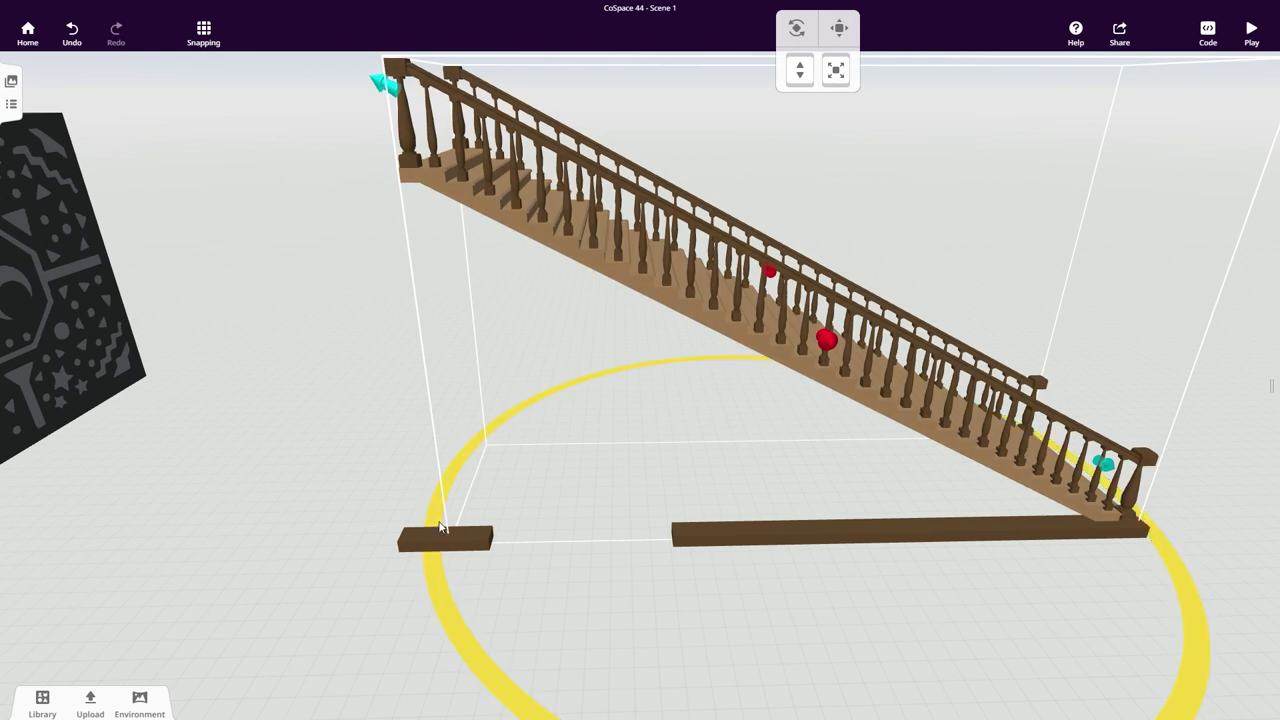
left_click_drag(441, 527, 463, 497)
left_click(453, 485)
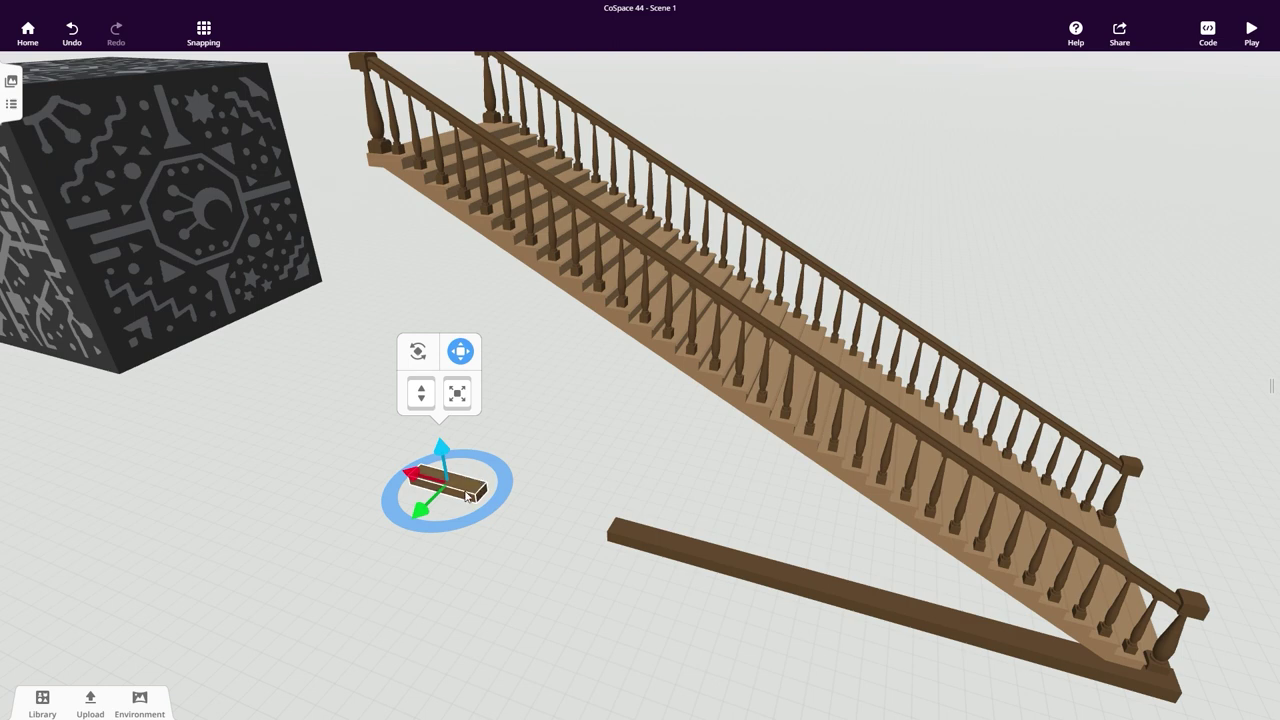
left_click_drag(424, 512, 400, 537, "alt")
left_click_drag(400, 537, 392, 546, "alt")
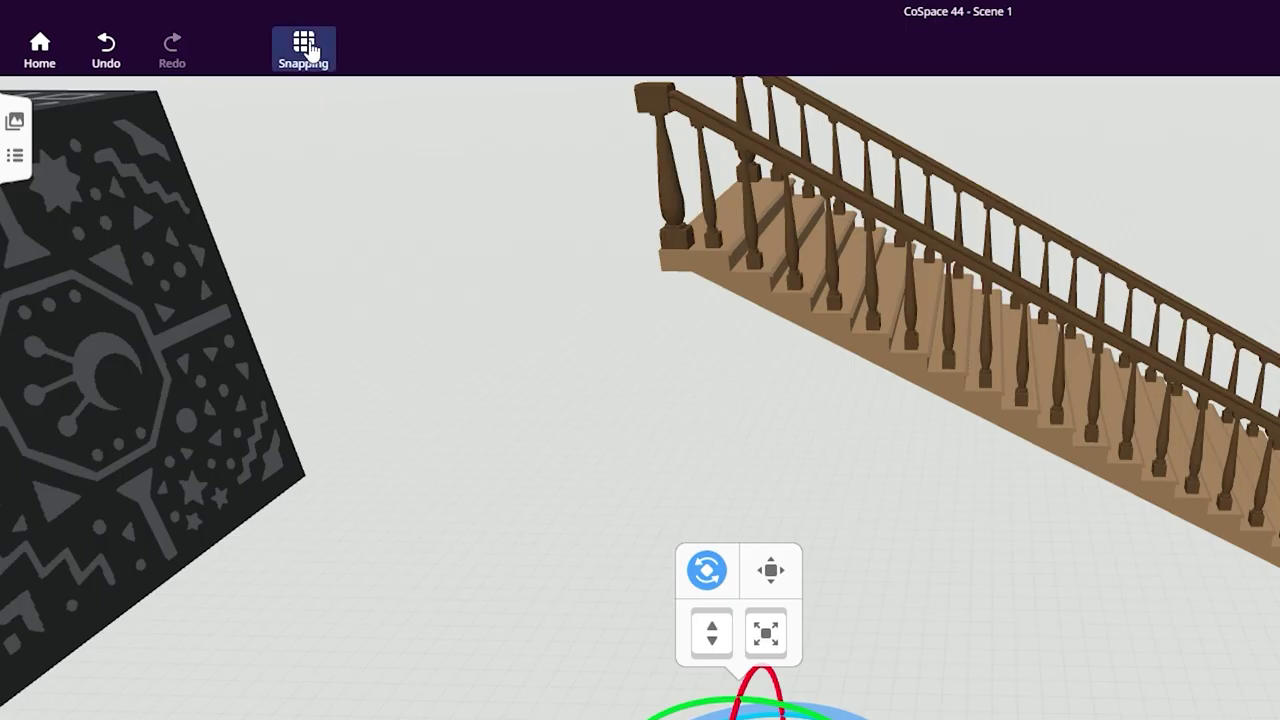
Rotate the copied block upright with Snap to grid enabled for the rotation, leaving Snap to grid disabled.
left_click(311, 51)
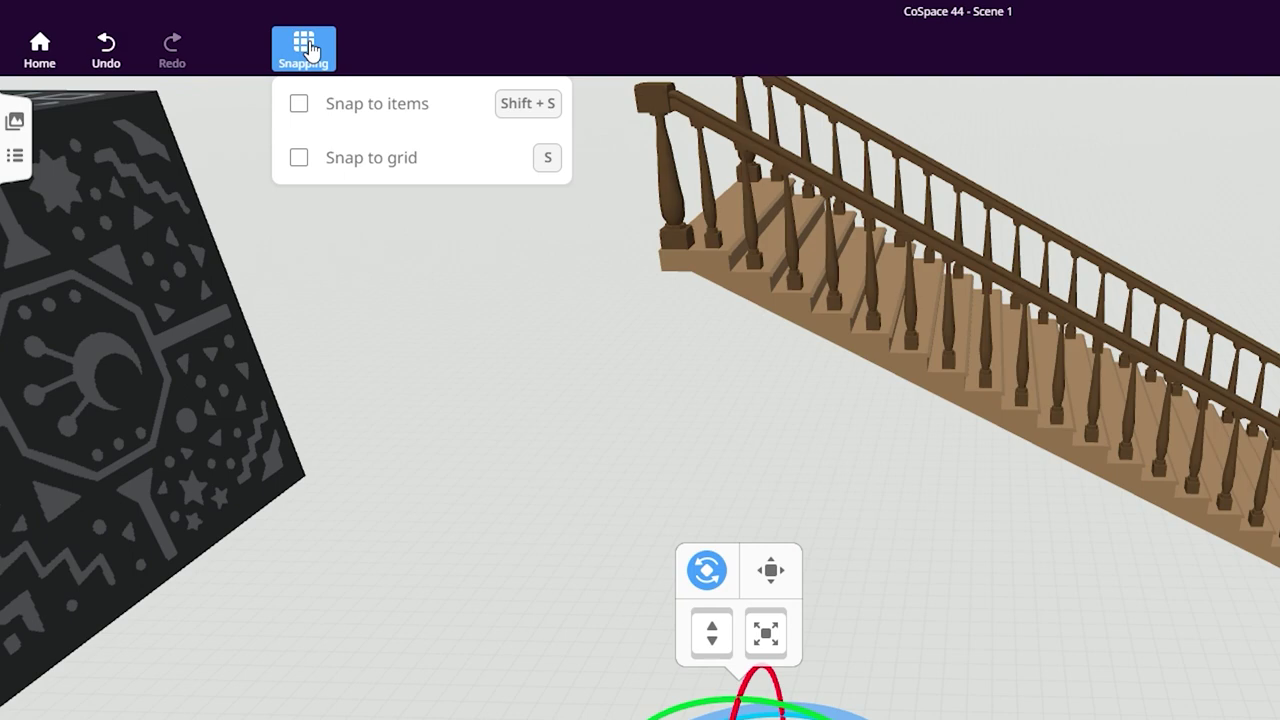
left_click(299, 159)
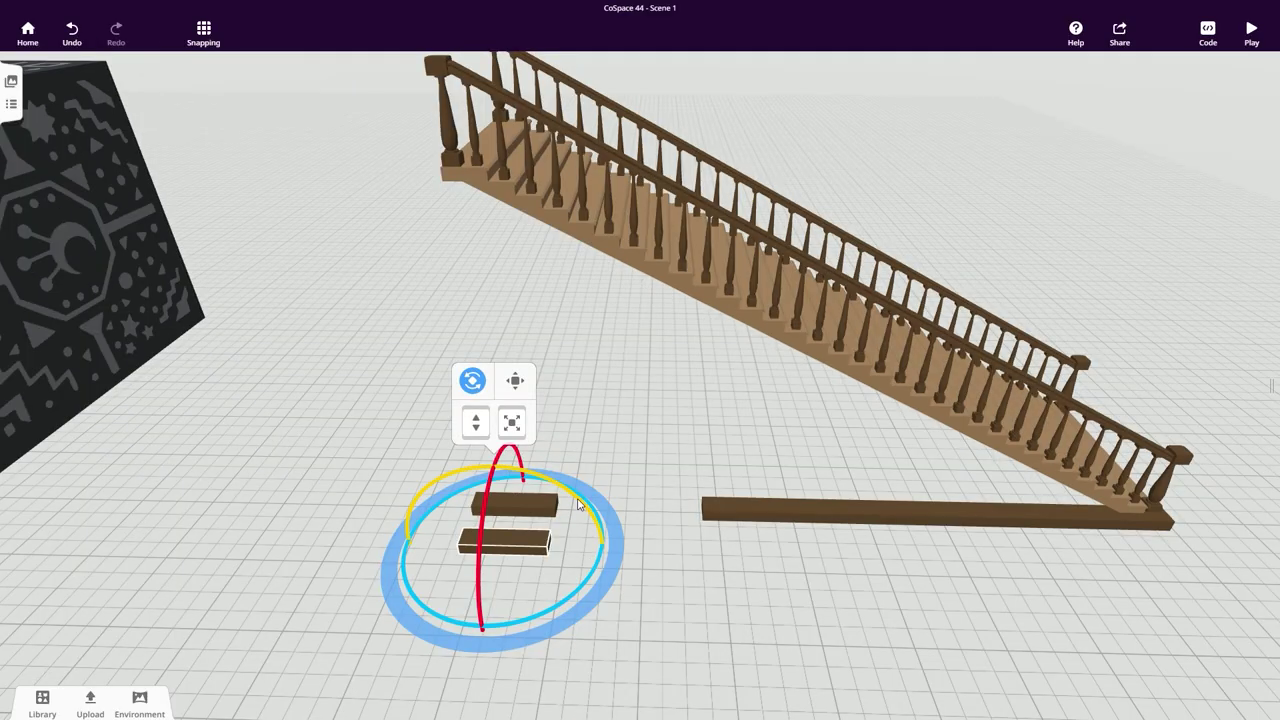
left_click_drag(580, 503, 490, 336)
left_click_drag(667, 562, 562, 603)
left_click(218, 40)
left_click(205, 110)
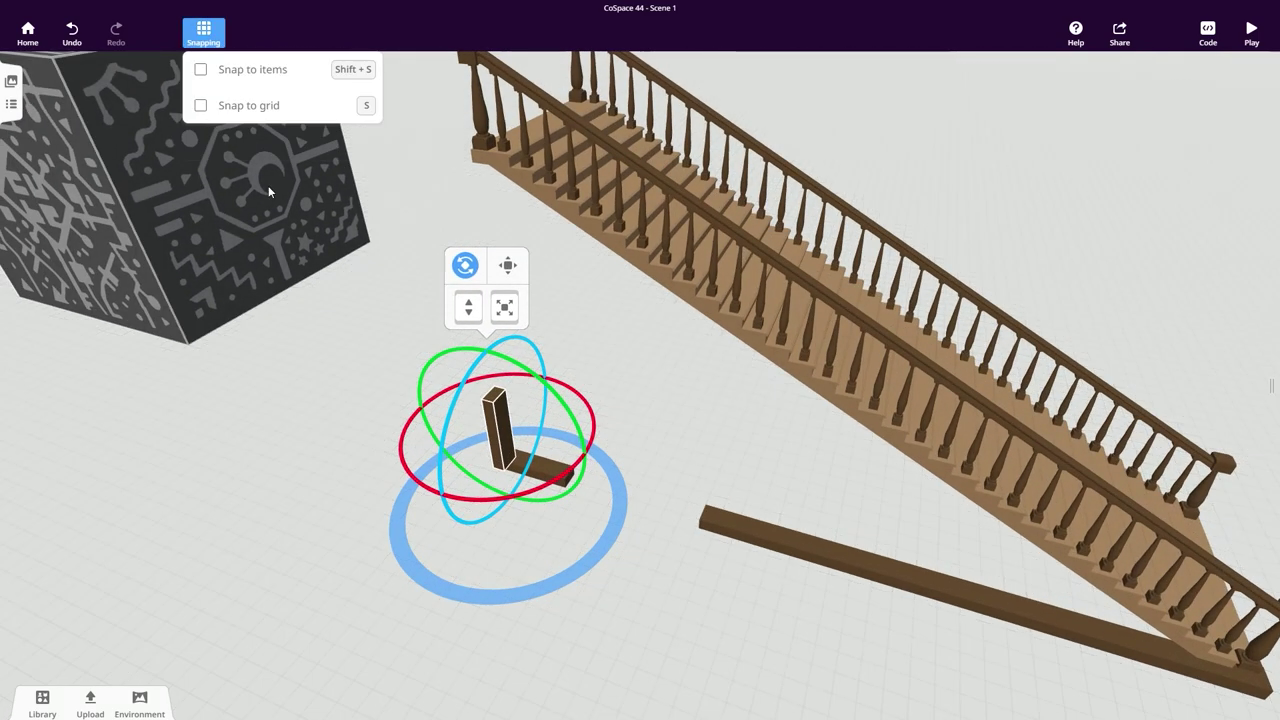
left_click(389, 410)
Place the upright post on the outer end of the small block and lengthen it to about 5 to meet the staircase's upper end.
left_click(490, 428)
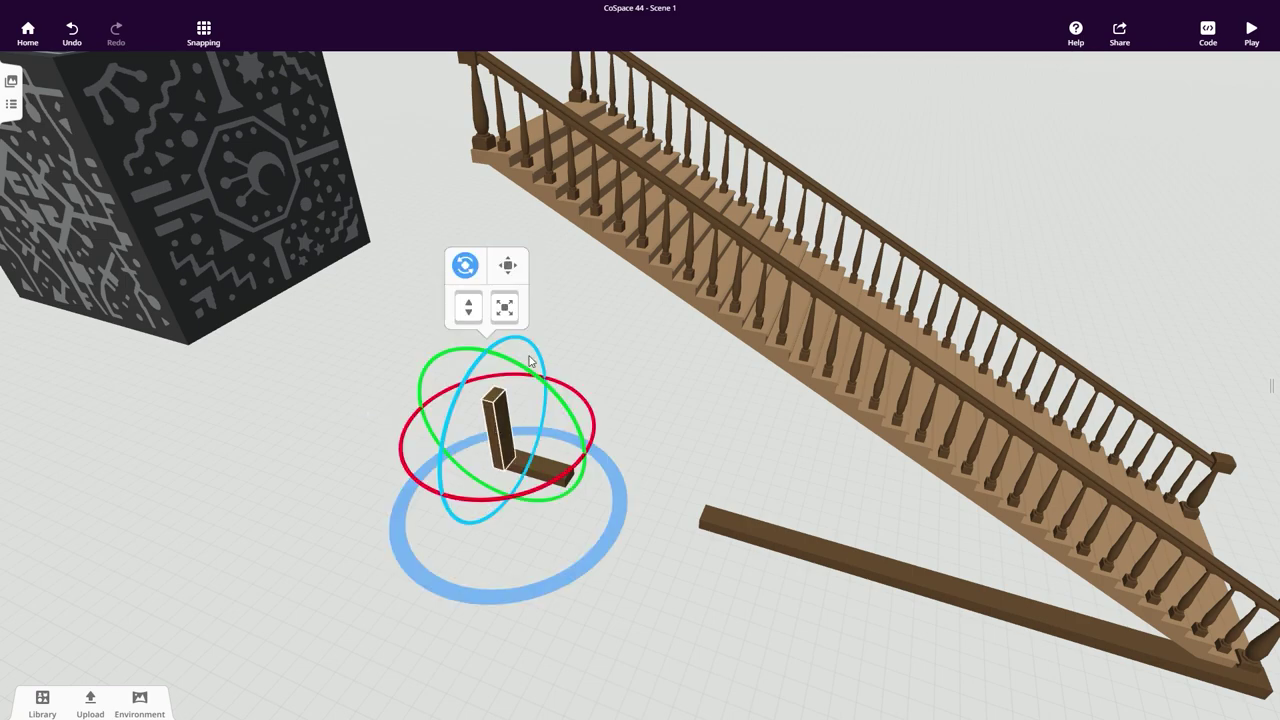
left_click(515, 276)
left_click_drag(376, 474, 532, 633)
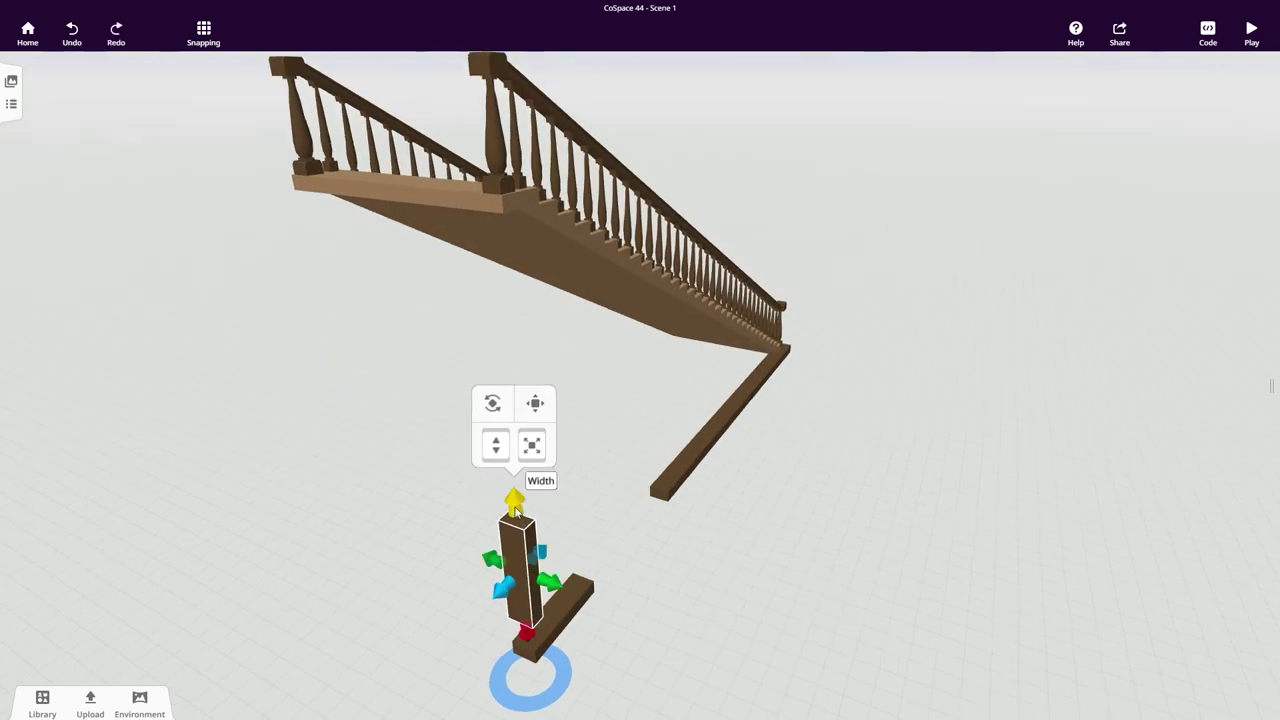
left_click_drag(514, 508, 483, 149)
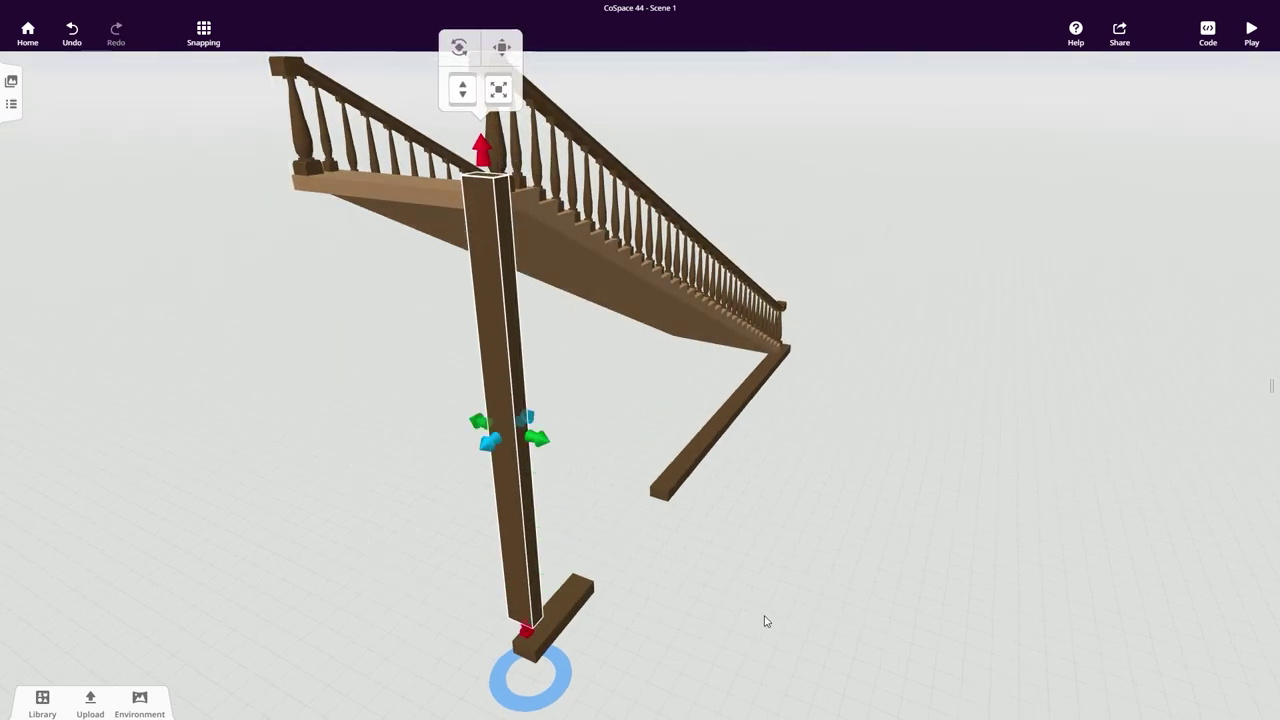
left_click_drag(763, 620, 519, 619)
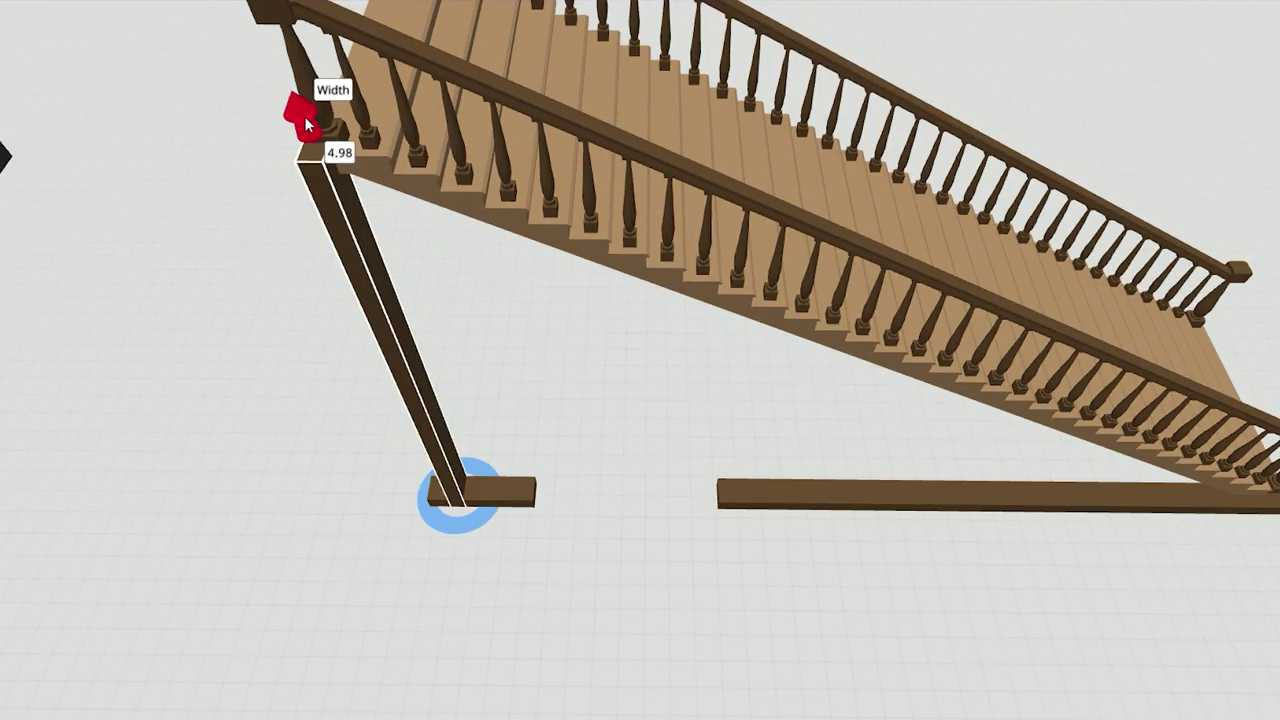
left_click_drag(299, 119, 304, 127)
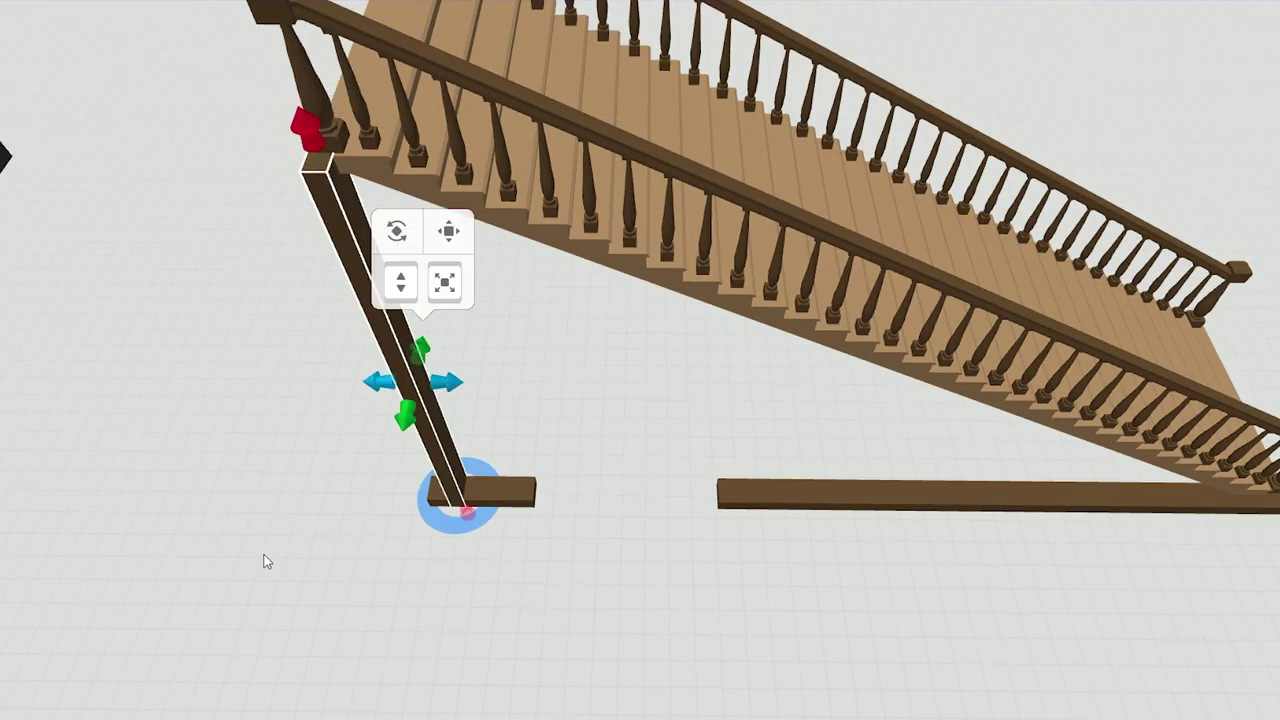
left_click_drag(265, 556, 495, 527)
left_click(494, 527)
left_click(686, 682)
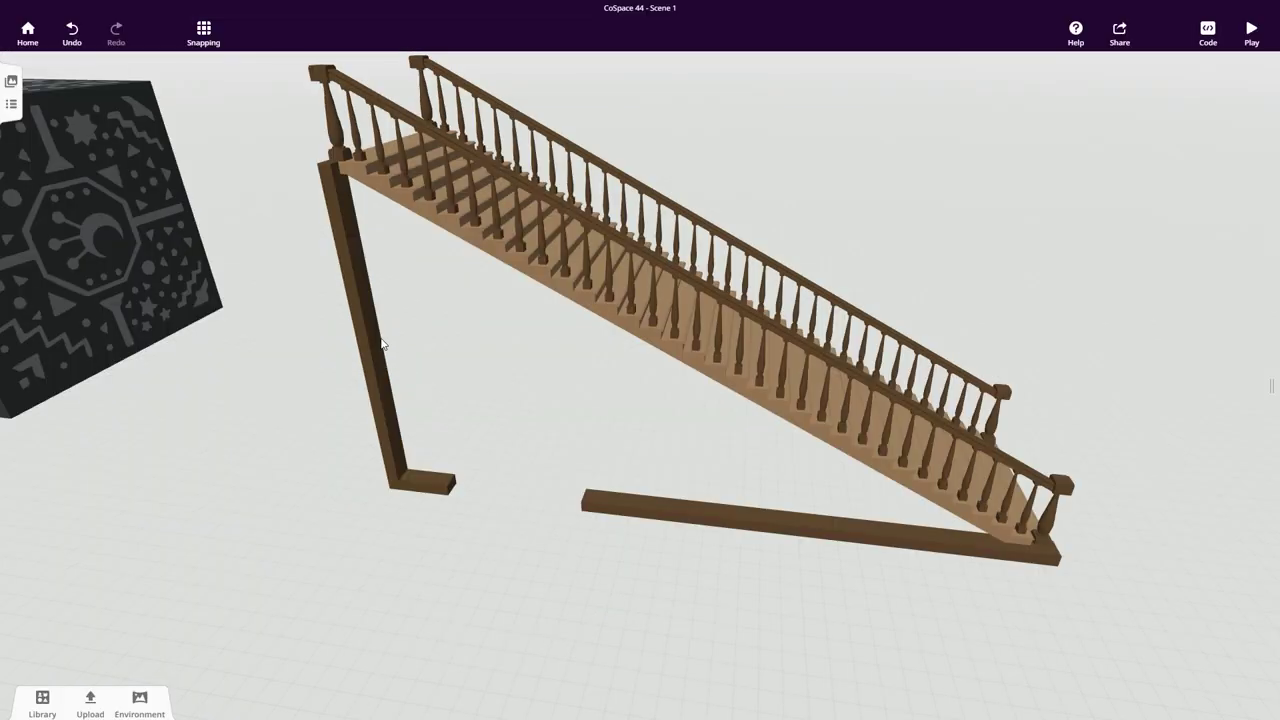
Duplicate the upright post onto the inner end of the small block and onto the free end of the long ground beam.
left_click(378, 335)
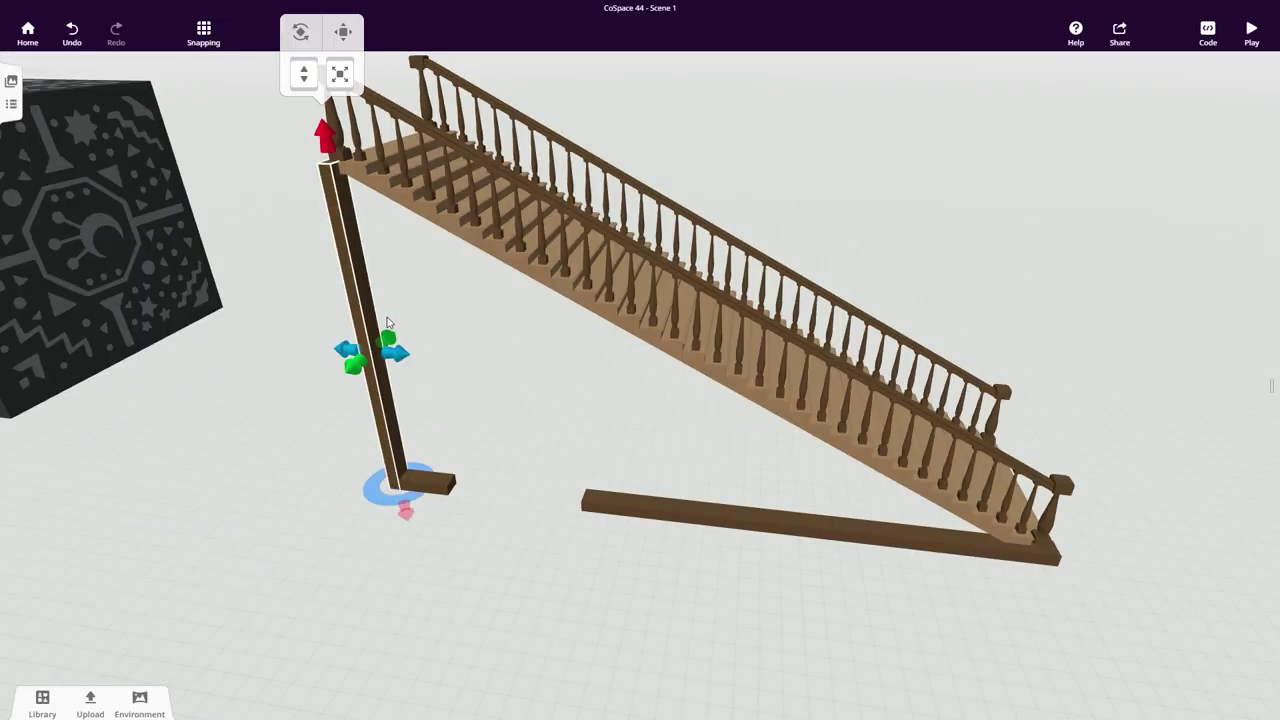
left_click(343, 32)
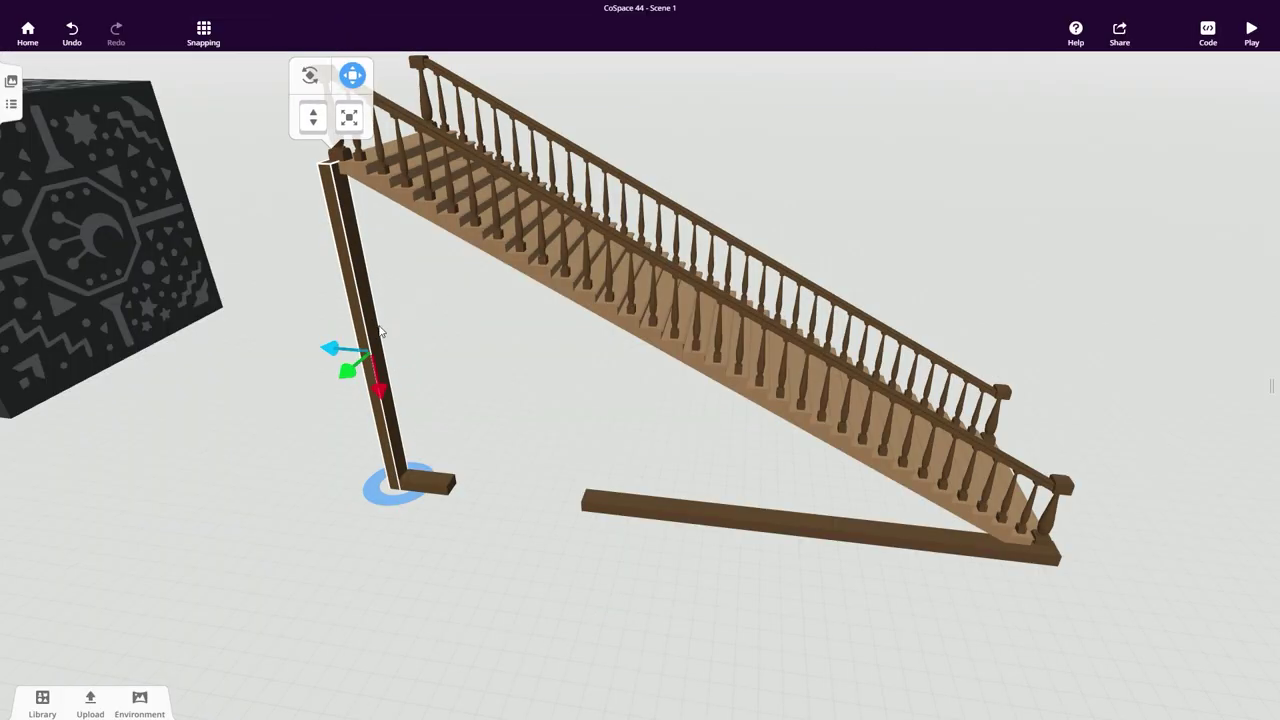
left_click_drag(339, 352, 534, 396, "alt")
left_click_drag(508, 586, 733, 439)
Shorten the two copied posts so their tops meet the underside of the staircase.
left_click(486, 279)
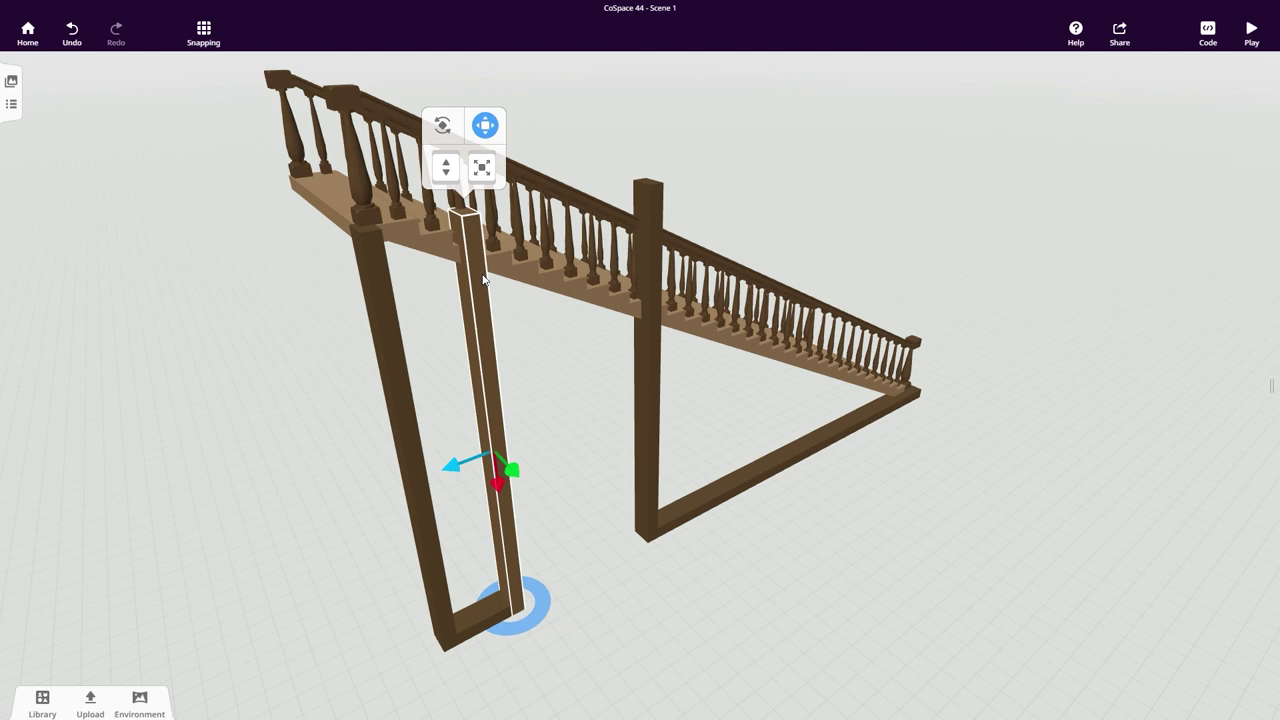
left_click(489, 137)
left_click_drag(460, 185, 470, 232)
left_click(648, 300)
left_click_drag(650, 160, 677, 243)
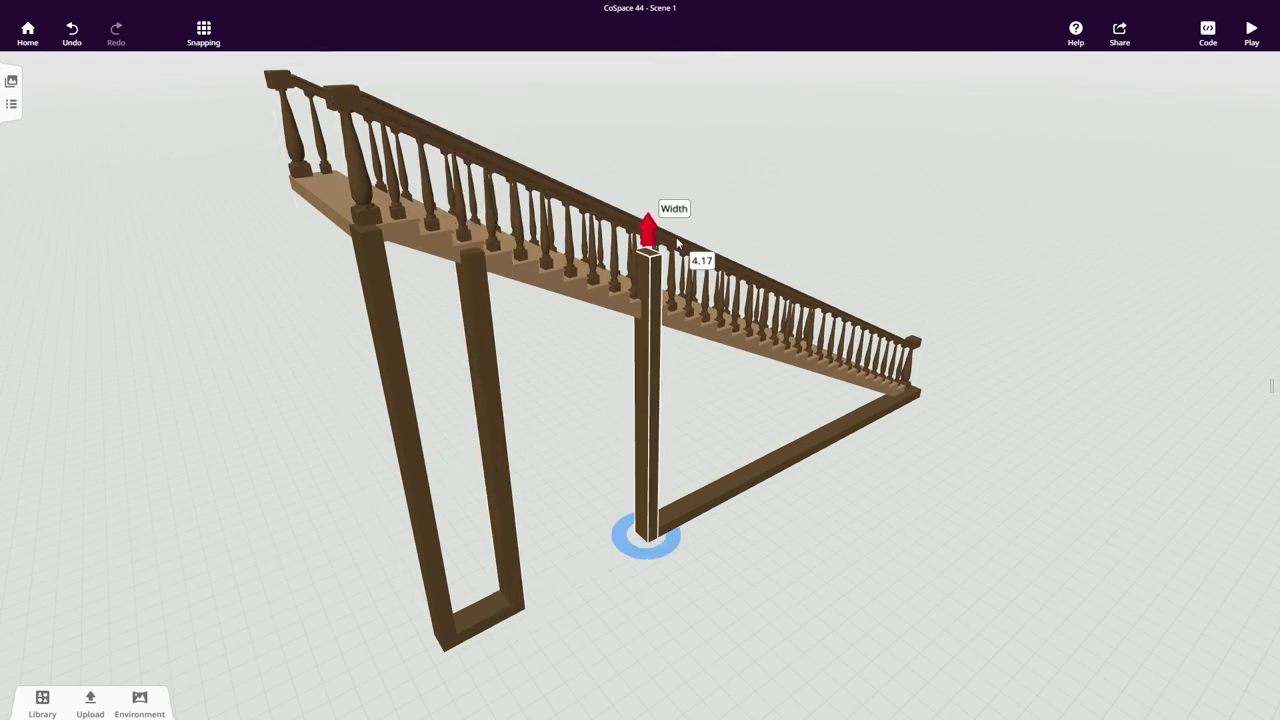
left_click_drag(688, 297, 689, 299)
left_click_drag(731, 413, 524, 470)
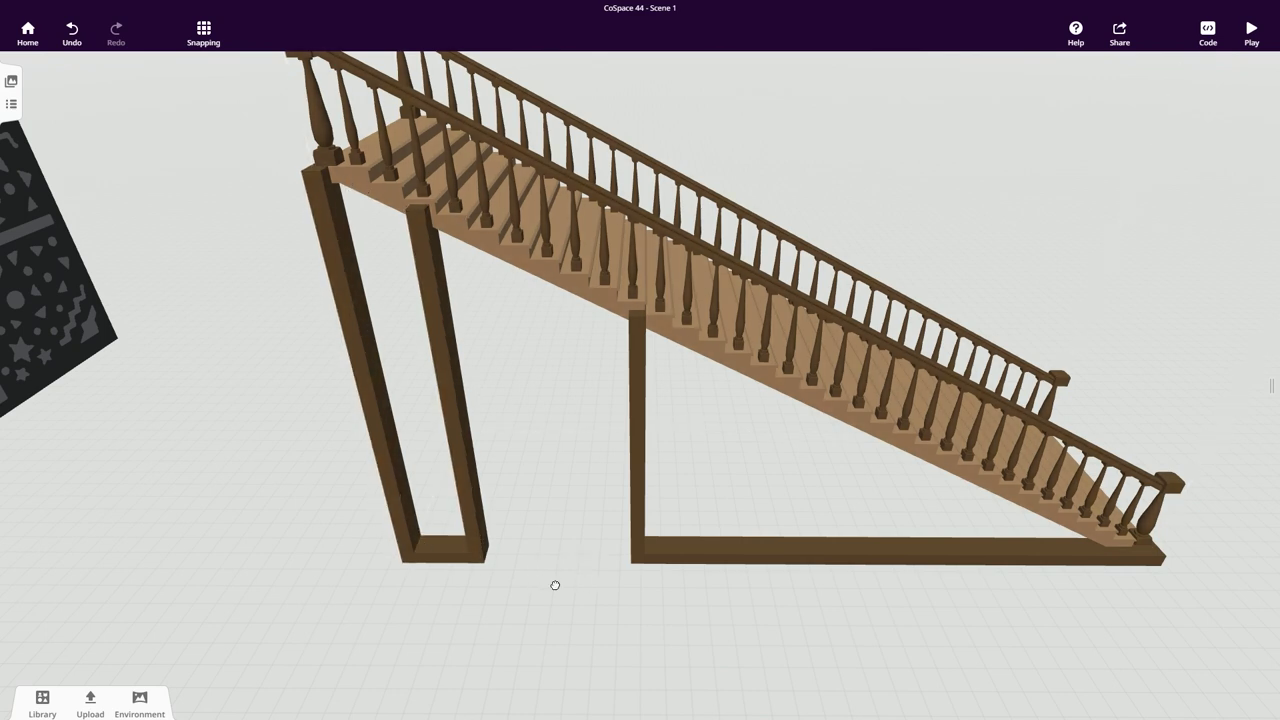
left_click_drag(555, 585, 628, 600)
left_click(456, 415)
left_click_drag(485, 420, 548, 420)
left_click(72, 33)
left_click(665, 373)
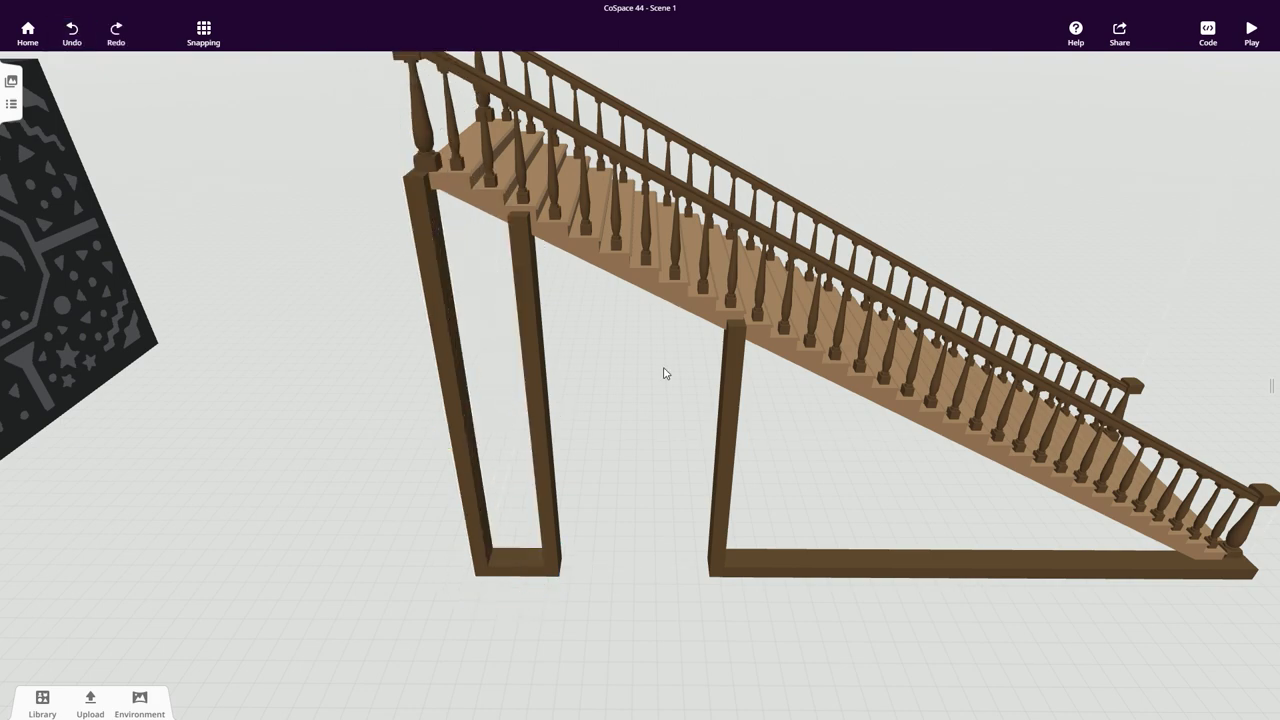
Duplicate the outermost post and reshape the copy into a thinner, recessed panel filling the gap between the two posts on the small block.
left_click_drag(664, 370, 651, 406)
left_click(449, 314)
left_click(420, 66)
scroll(415, 408, "up", 1)
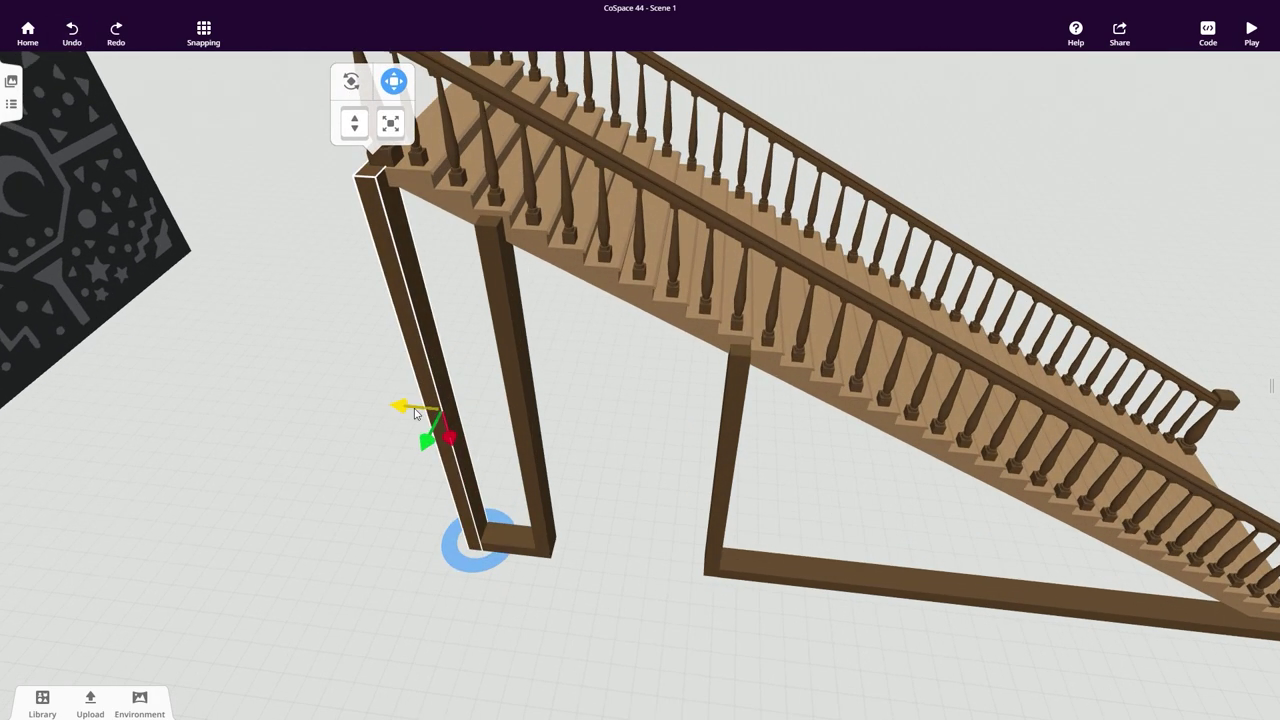
left_click_drag(416, 413, 535, 430, "alt")
left_click(415, 83)
scroll(532, 430, "up", 1)
left_click_drag(456, 453, 466, 441)
left_click_drag(414, 148, 418, 158)
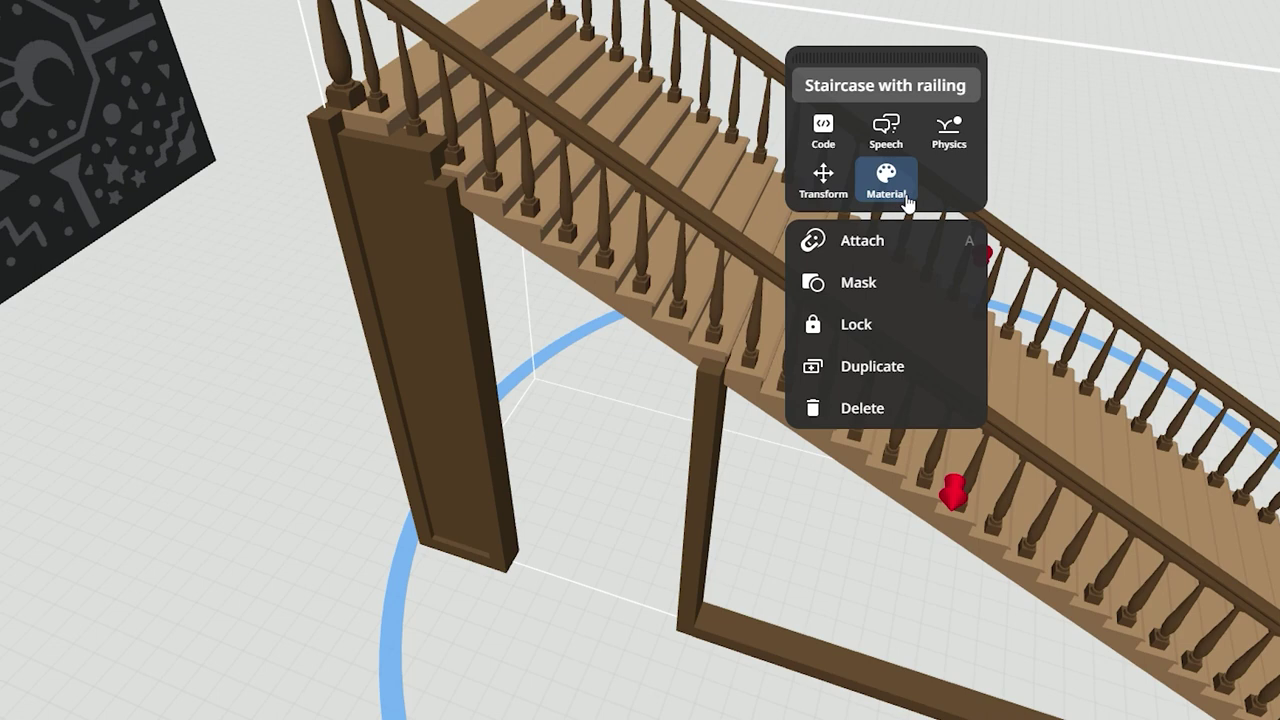
Check the colour of the staircase's stairs and apply the same light brown to the panel between the posts.
left_click(905, 196)
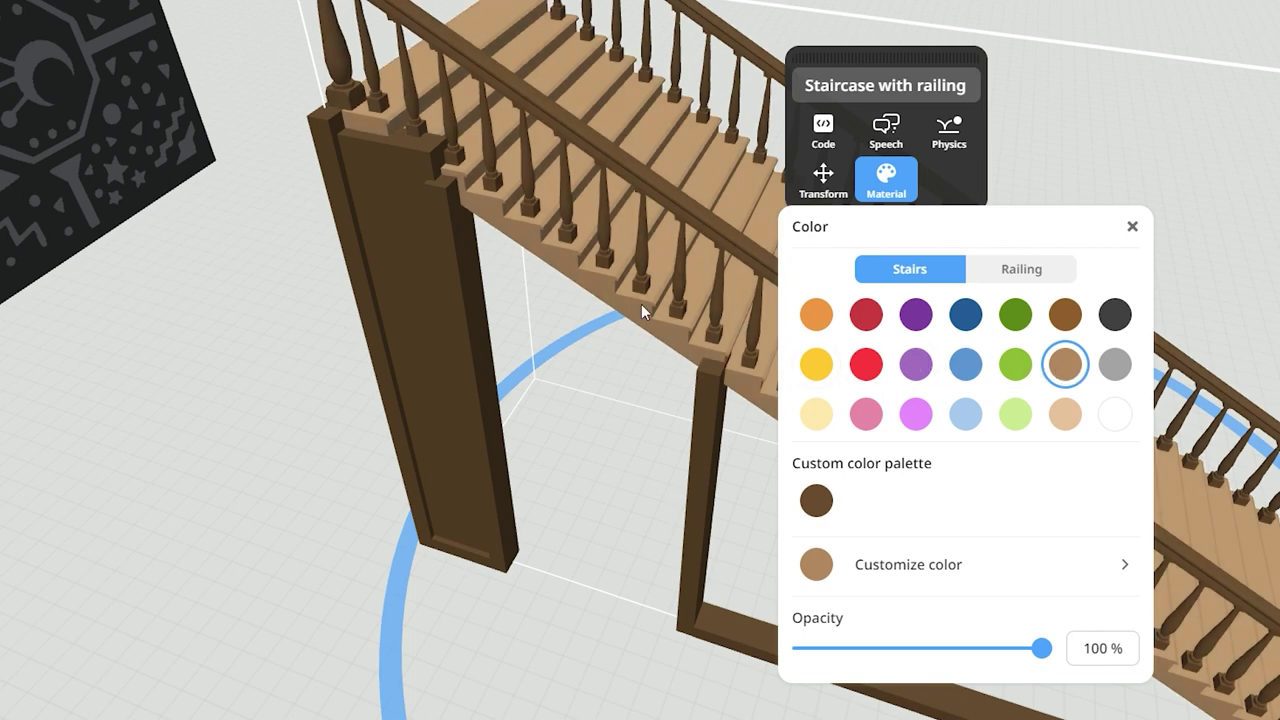
left_click(419, 202)
left_click(509, 176)
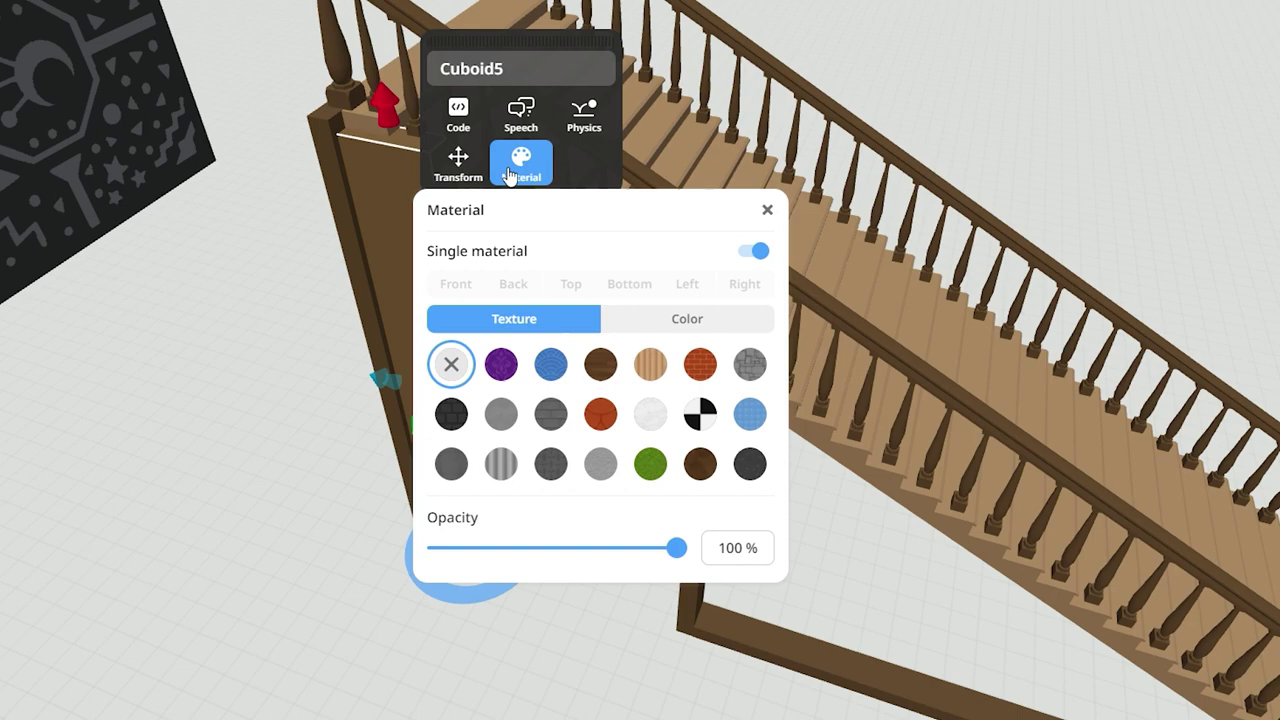
left_click(723, 325)
left_click(700, 414)
left_click(288, 603)
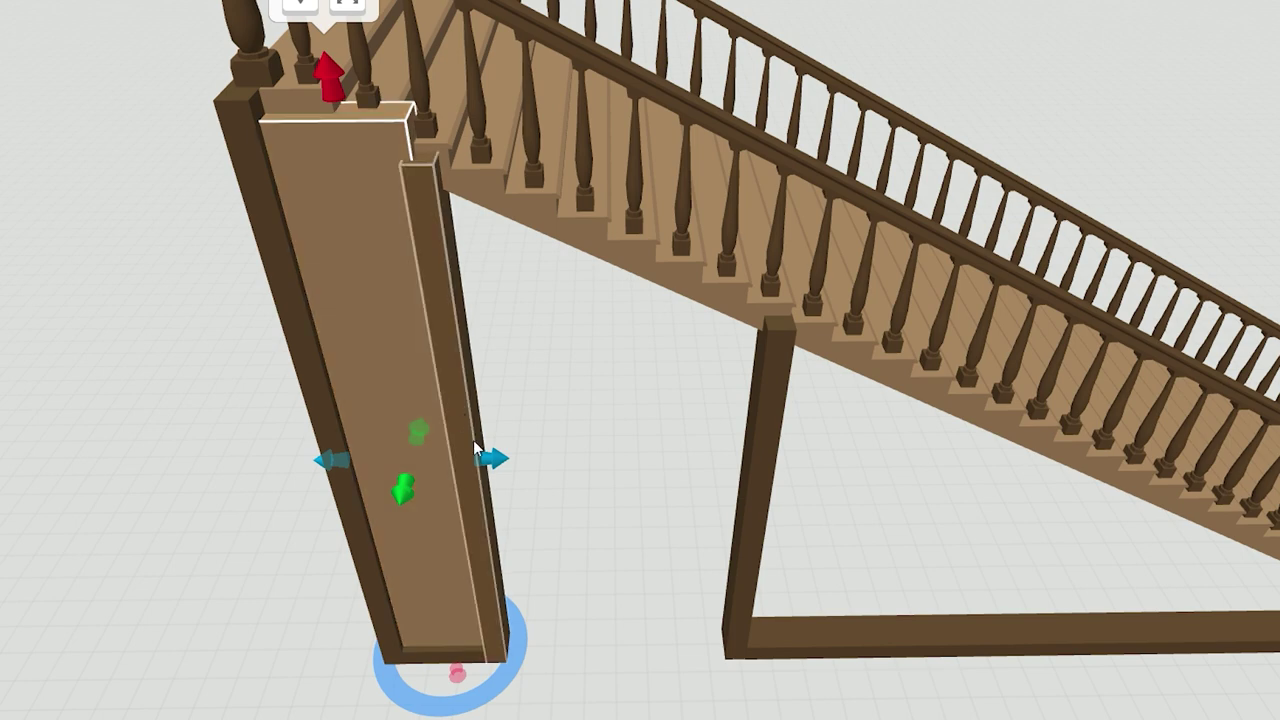
Narrow the panel to about half the gap, duplicate it into the other half and lower the copy's top to fit under the stairs.
left_click_drag(503, 470, 446, 470)
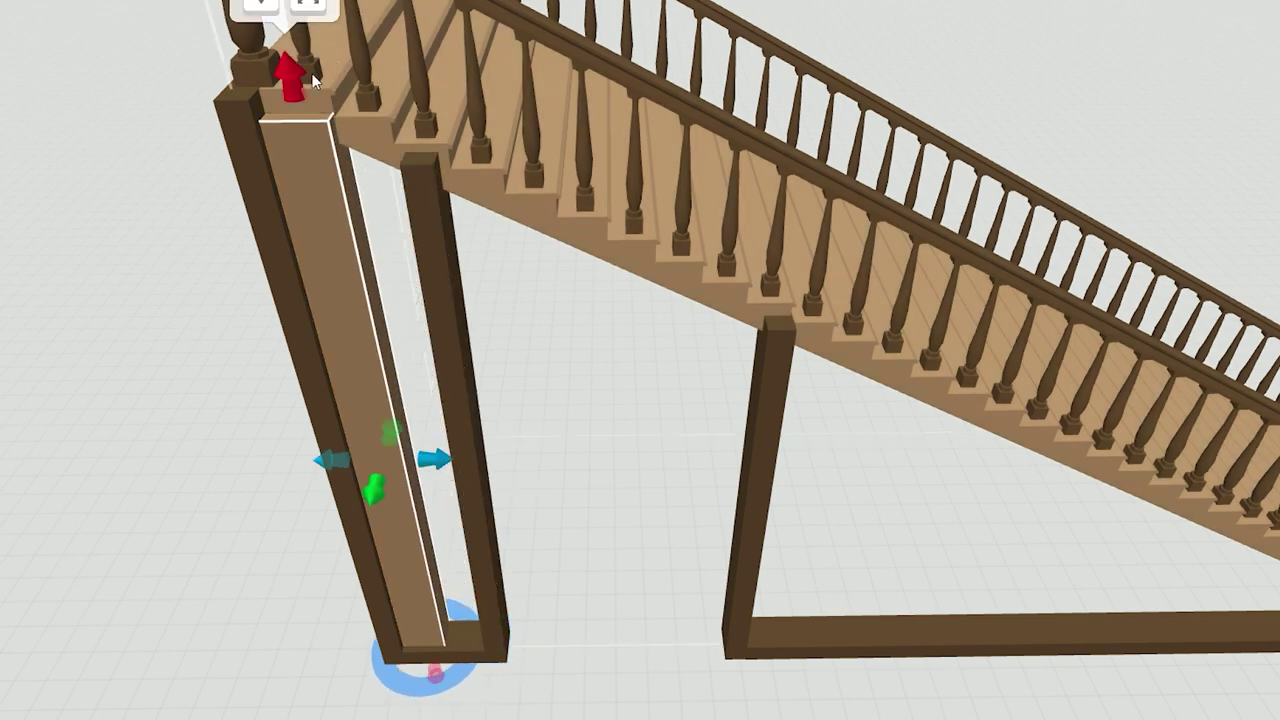
key("ctrl+d")
left_click_drag(326, 462, 374, 464)
left_click(389, 52)
left_click_drag(359, 80, 364, 110)
left_click(557, 356)
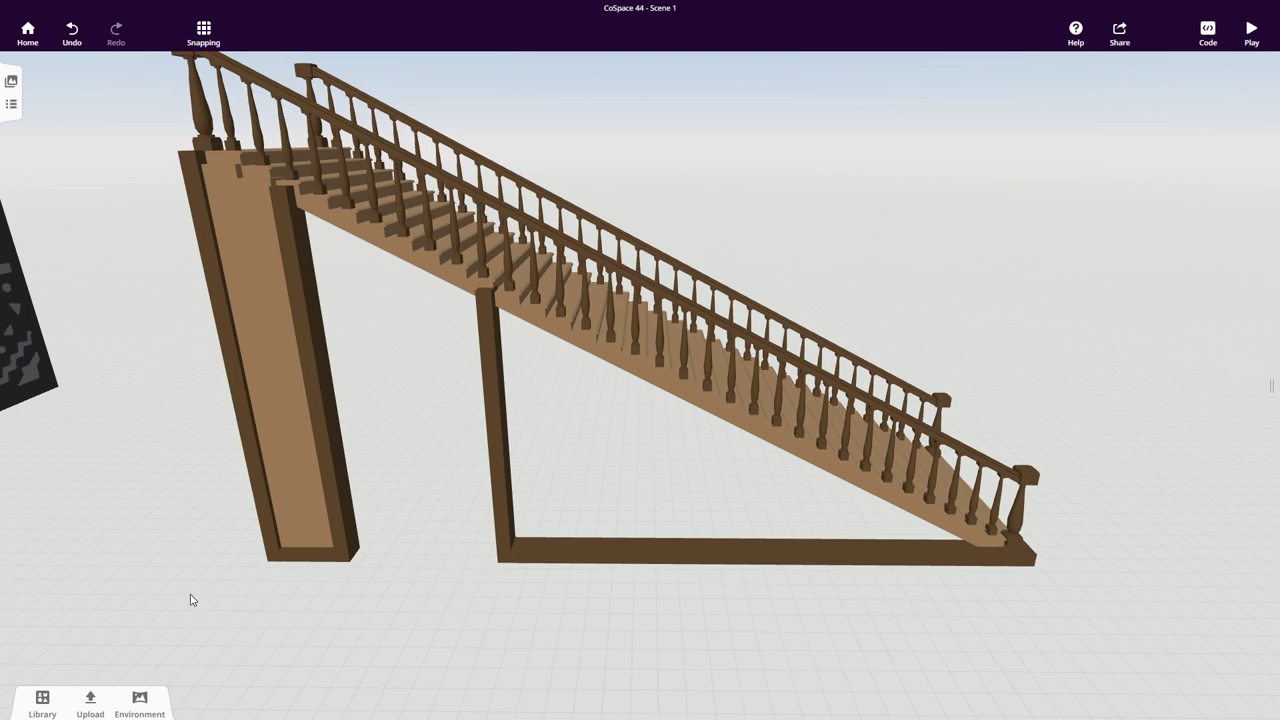
Add a four-sided frustum from the three-dimensional building shapes in front of the long ground beam and make it thinner.
left_click(42, 702)
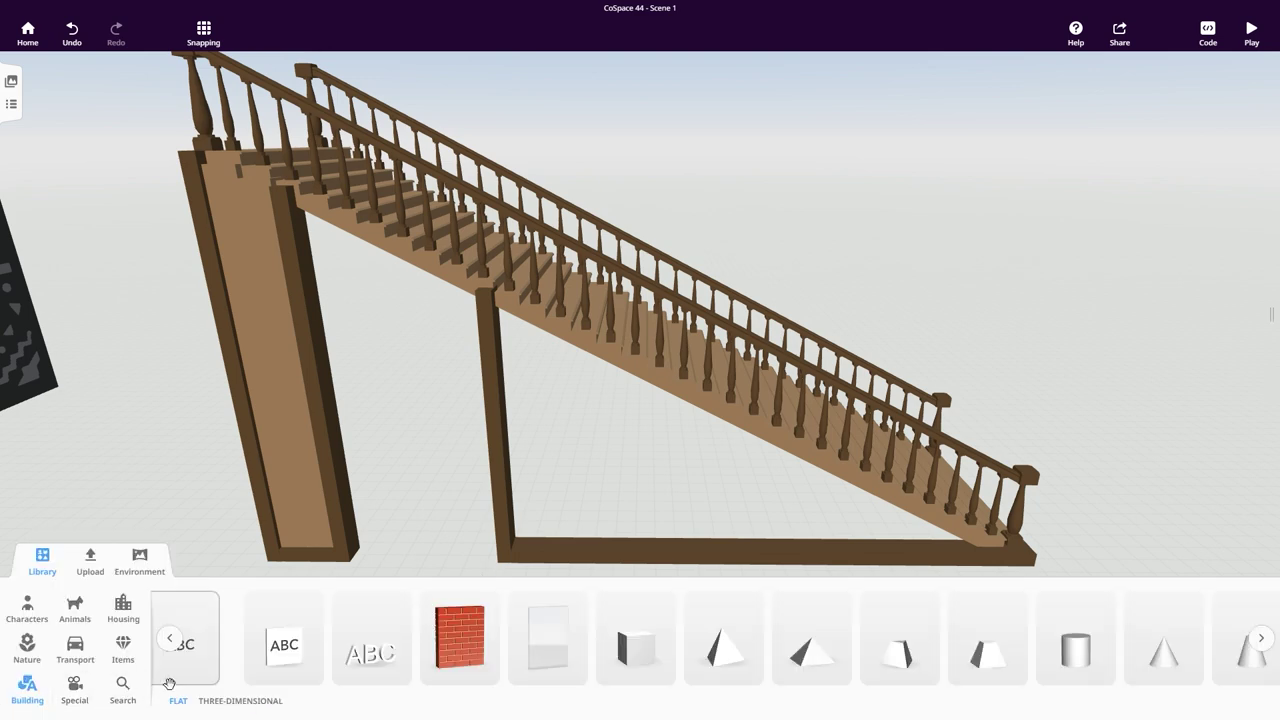
scroll(421, 673, "right", 2)
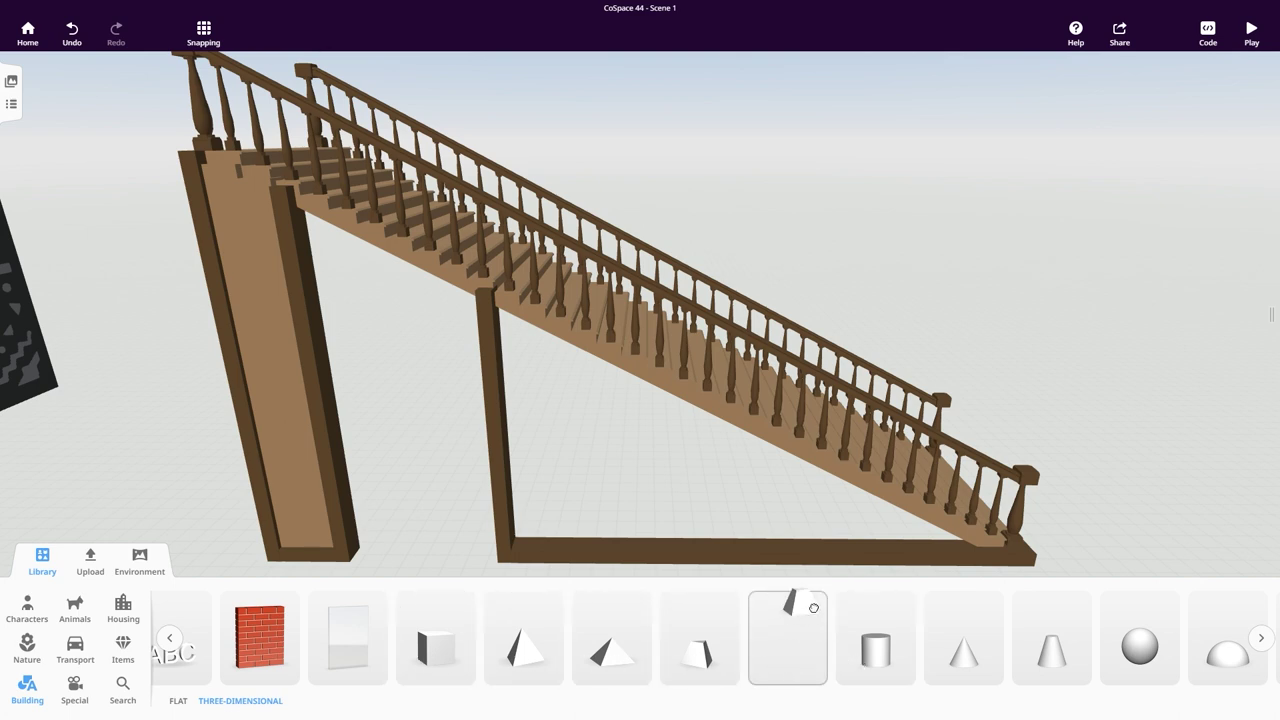
left_click_drag(814, 608, 708, 560)
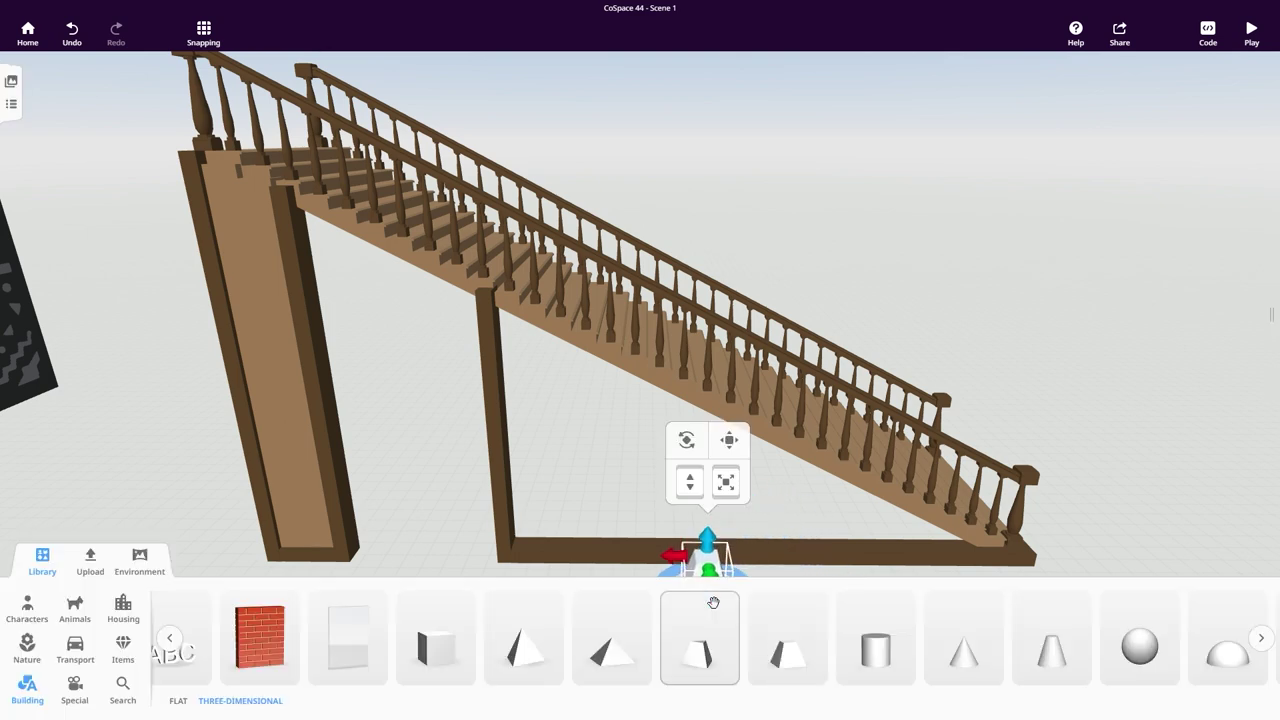
left_click(51, 567)
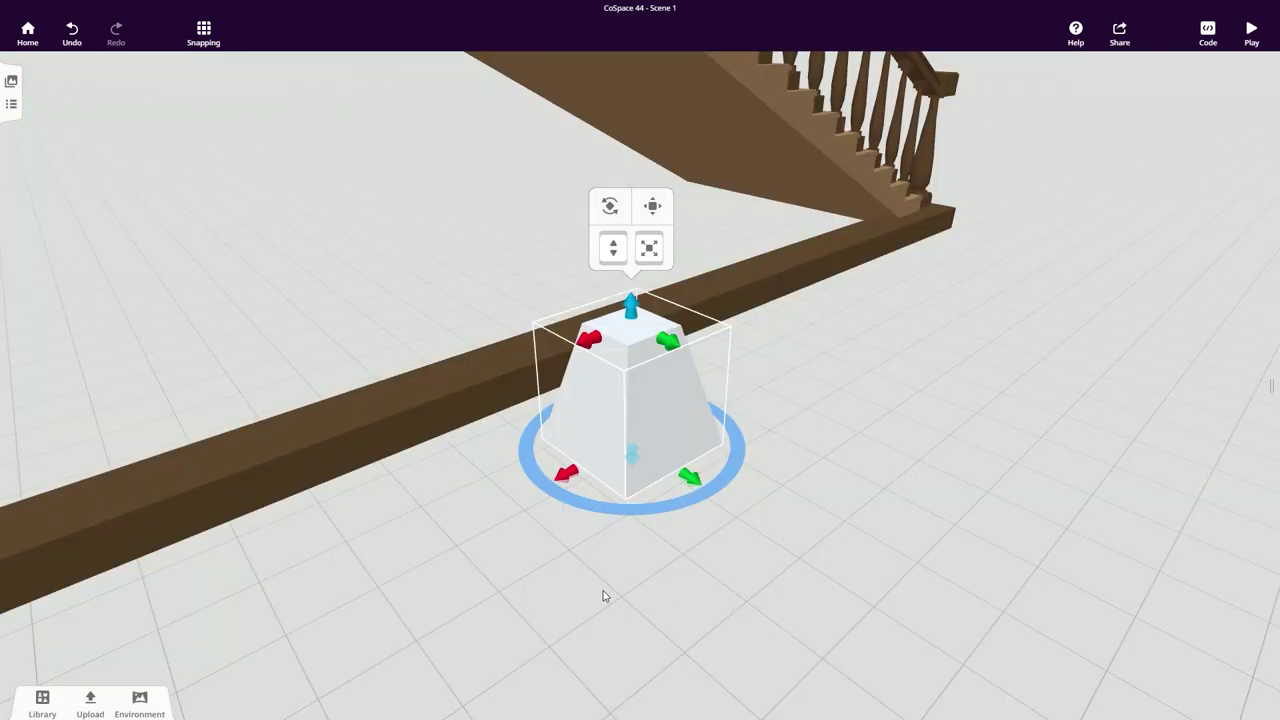
left_click_drag(603, 596, 723, 583)
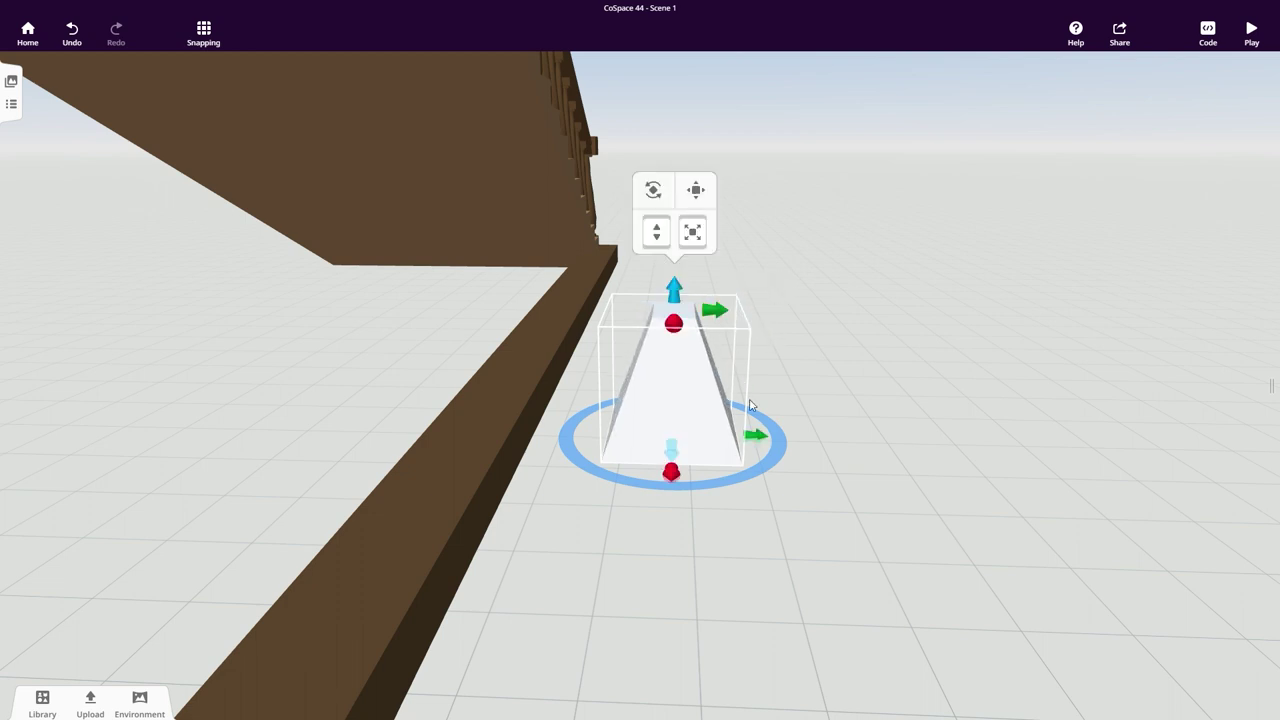
left_click_drag(756, 435, 721, 444)
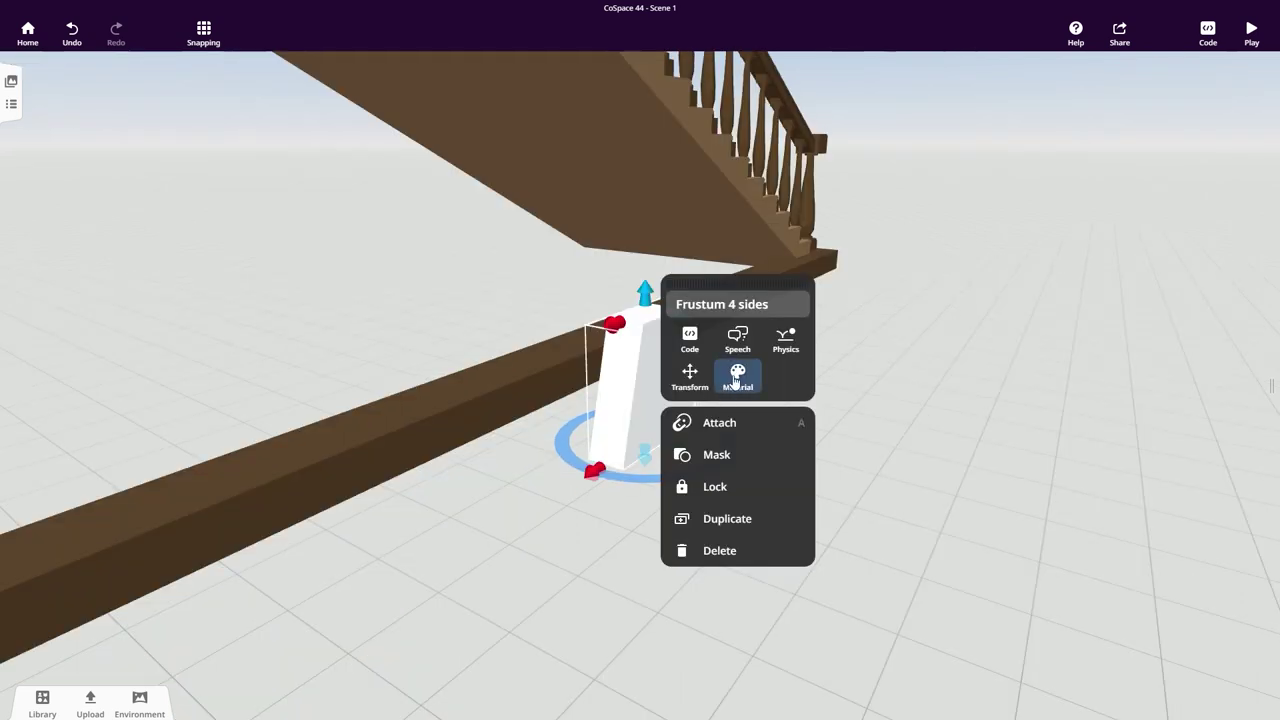
Colour the frustum with the light brown used for the stairs.
left_click(735, 382)
left_click(873, 450)
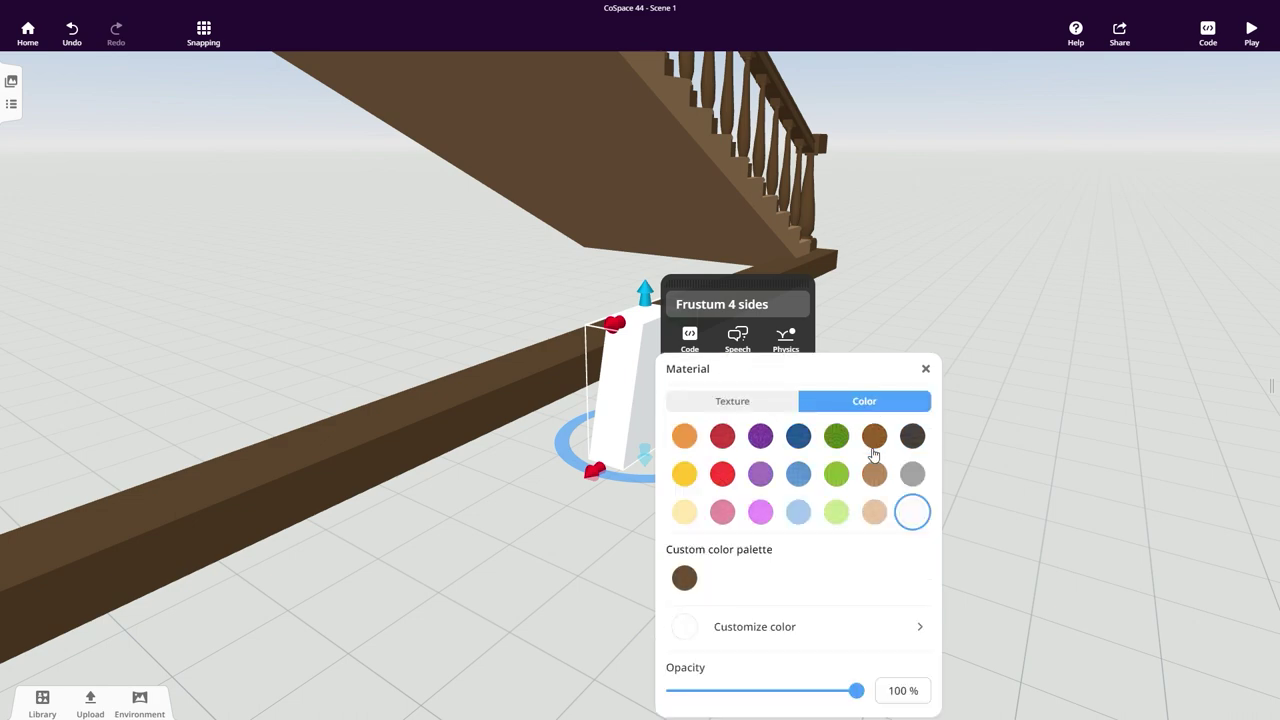
left_click(880, 479)
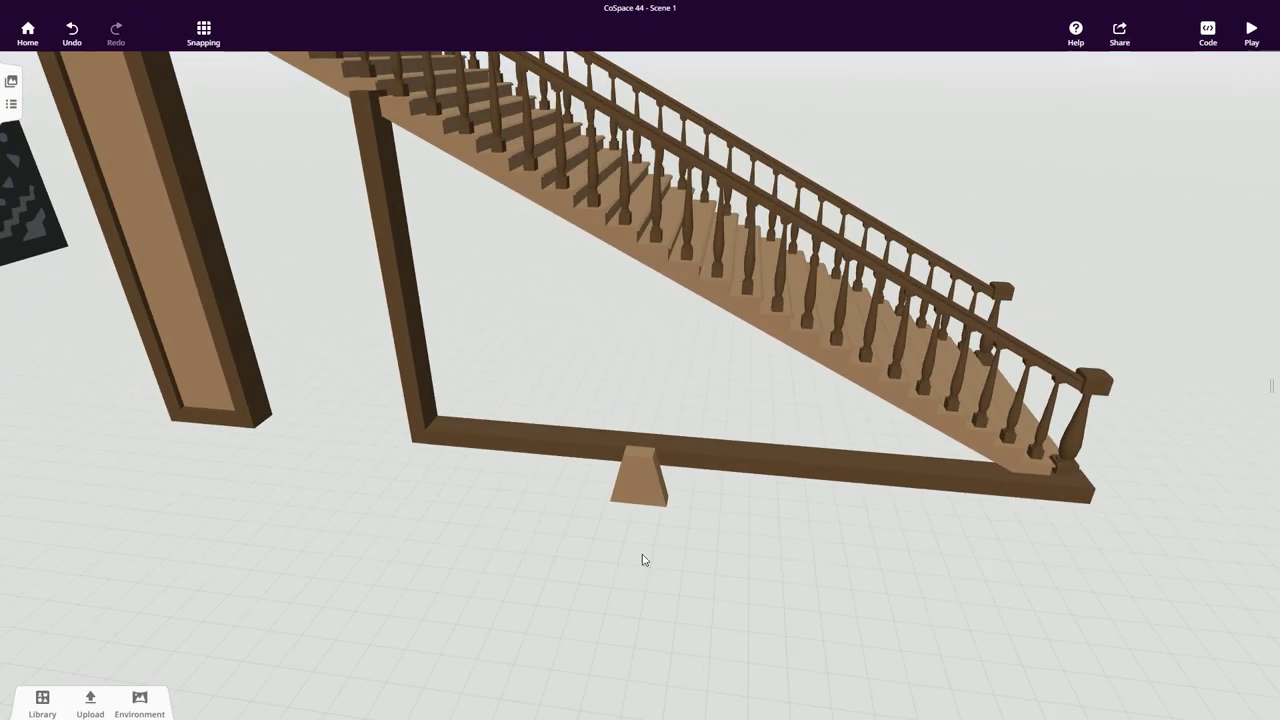
Attach the frustum to the inner side of the post standing on the long ground beam.
left_click(650, 476)
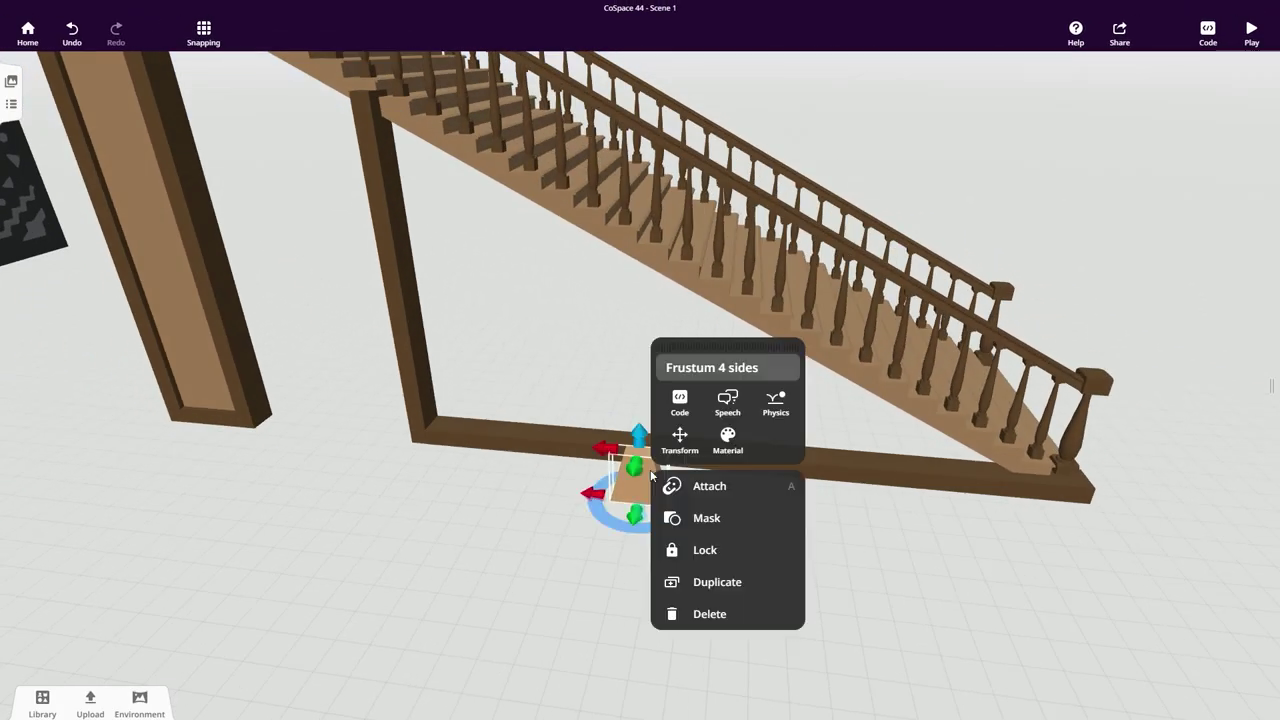
left_click(740, 488)
left_click(412, 299)
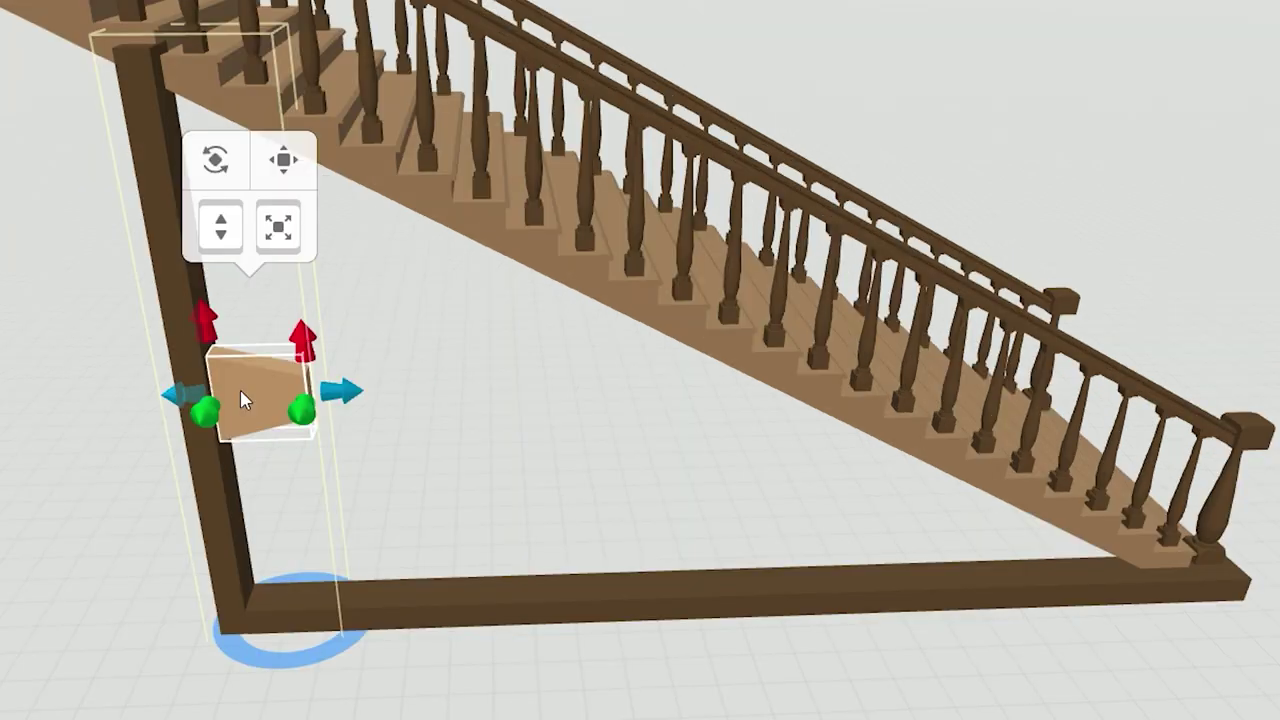
Stretch the frustum along the full height of the post and widen it until its narrow end meets the stairs' underside.
left_click_drag(213, 345, 212, 66)
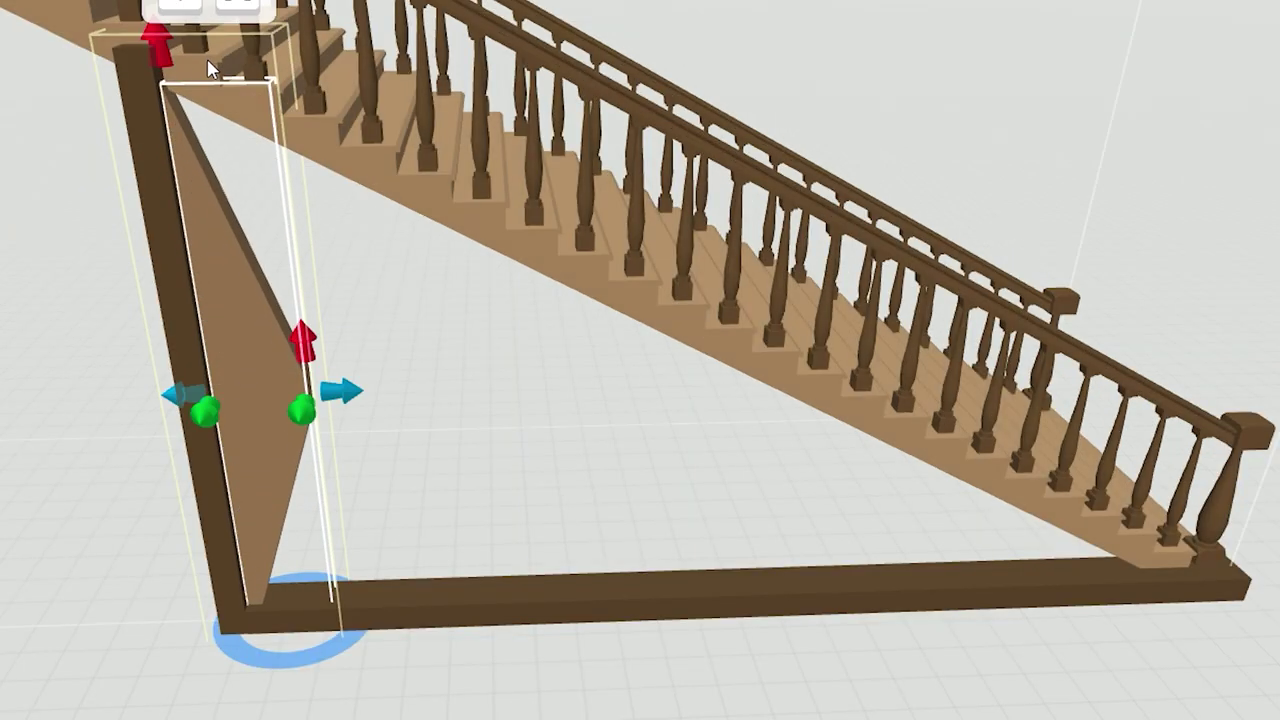
left_click_drag(355, 400, 792, 446)
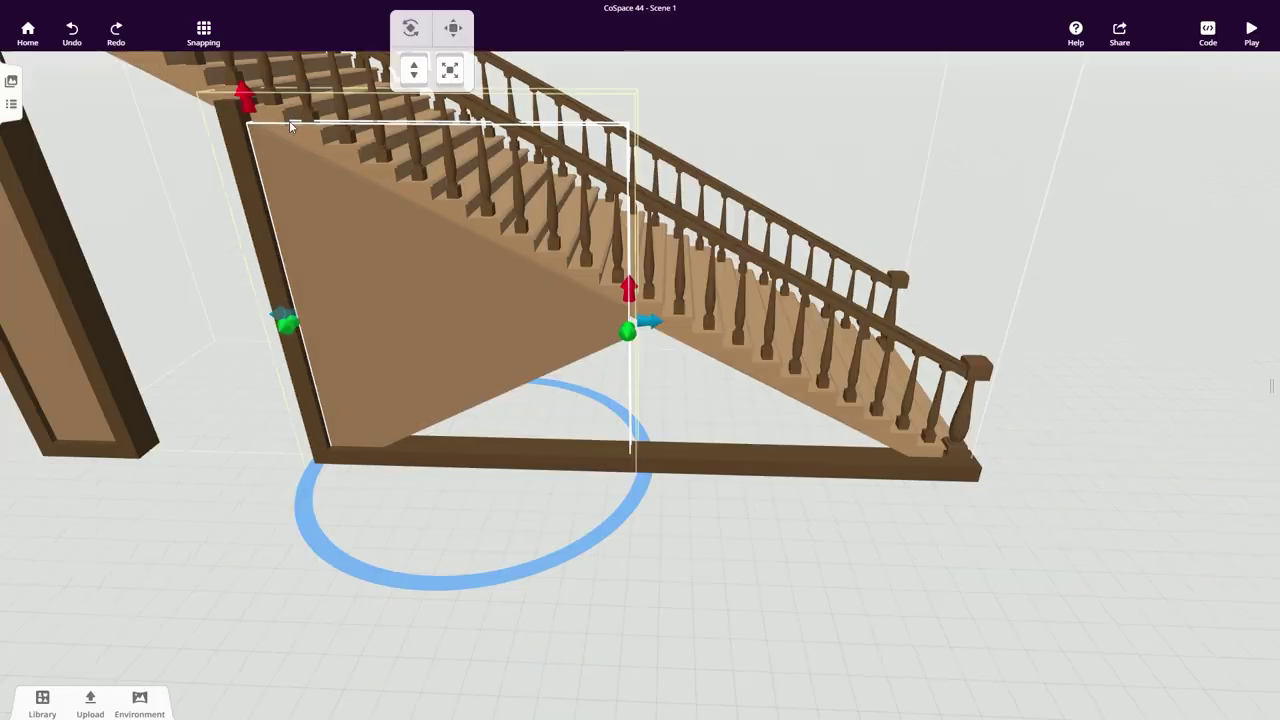
left_click(735, 565)
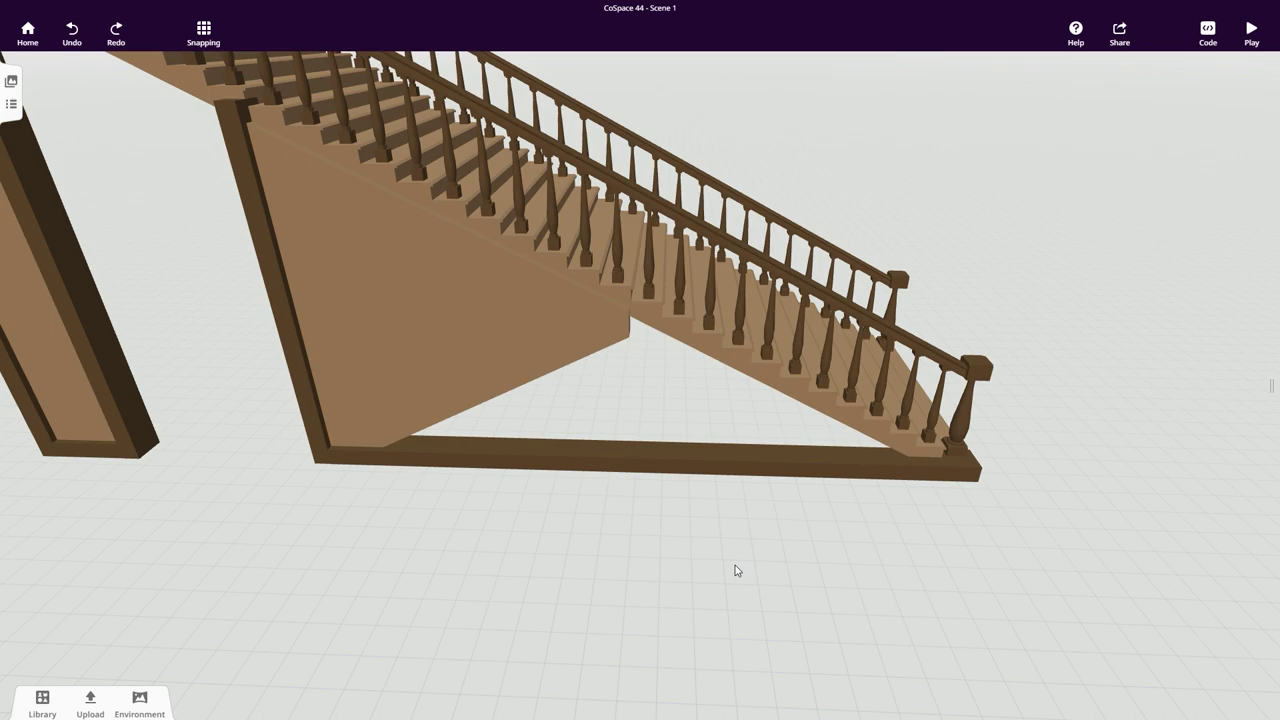
mouse_move(699, 566)
left_mouse_down()
mouse_move(697, 583)
mouse_move(700, 568)
left_mouse_up()
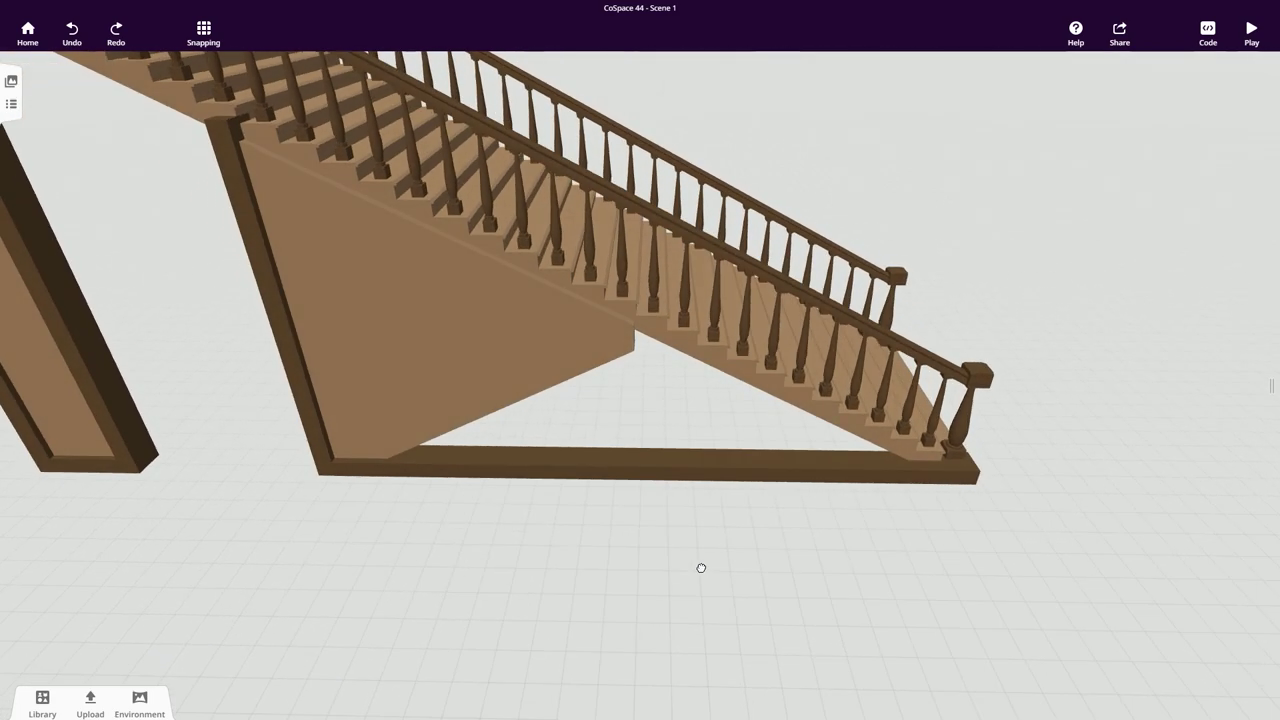
Duplicate the frustum panel, detach the copy and attach it upright to the long ground beam.
left_click(546, 340)
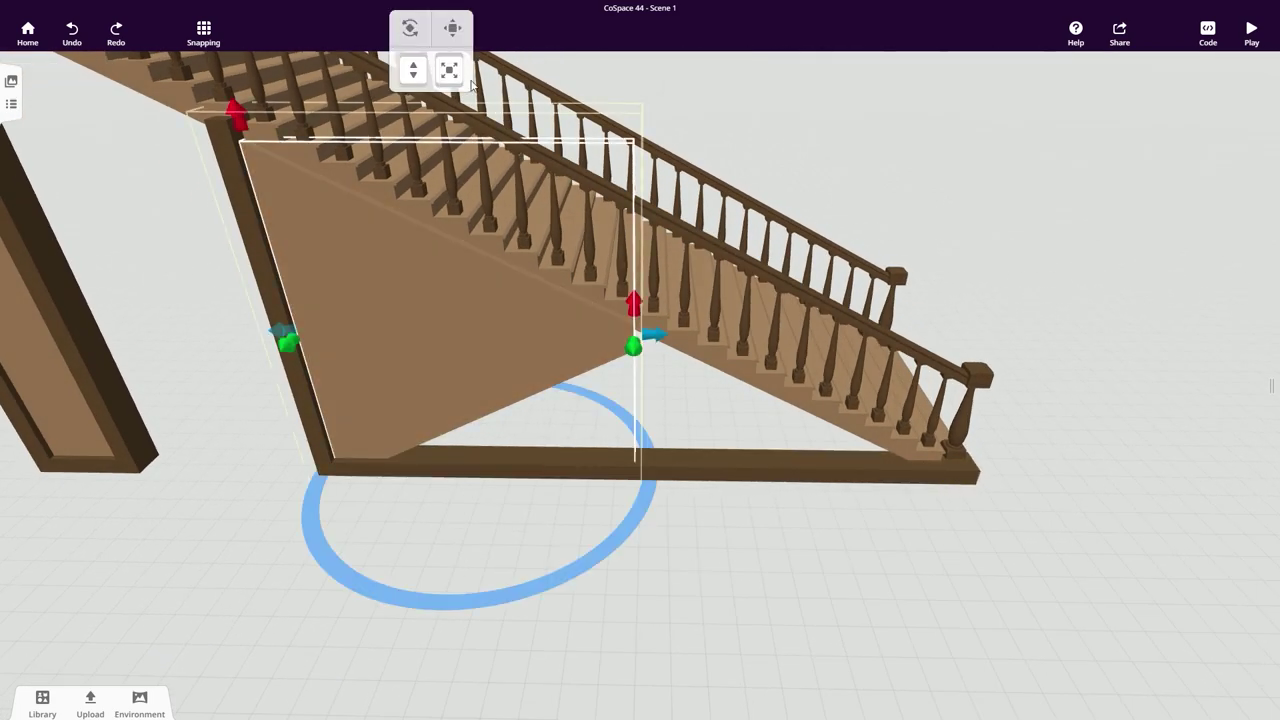
left_click_drag(430, 358, 400, 428)
right_click(465, 404)
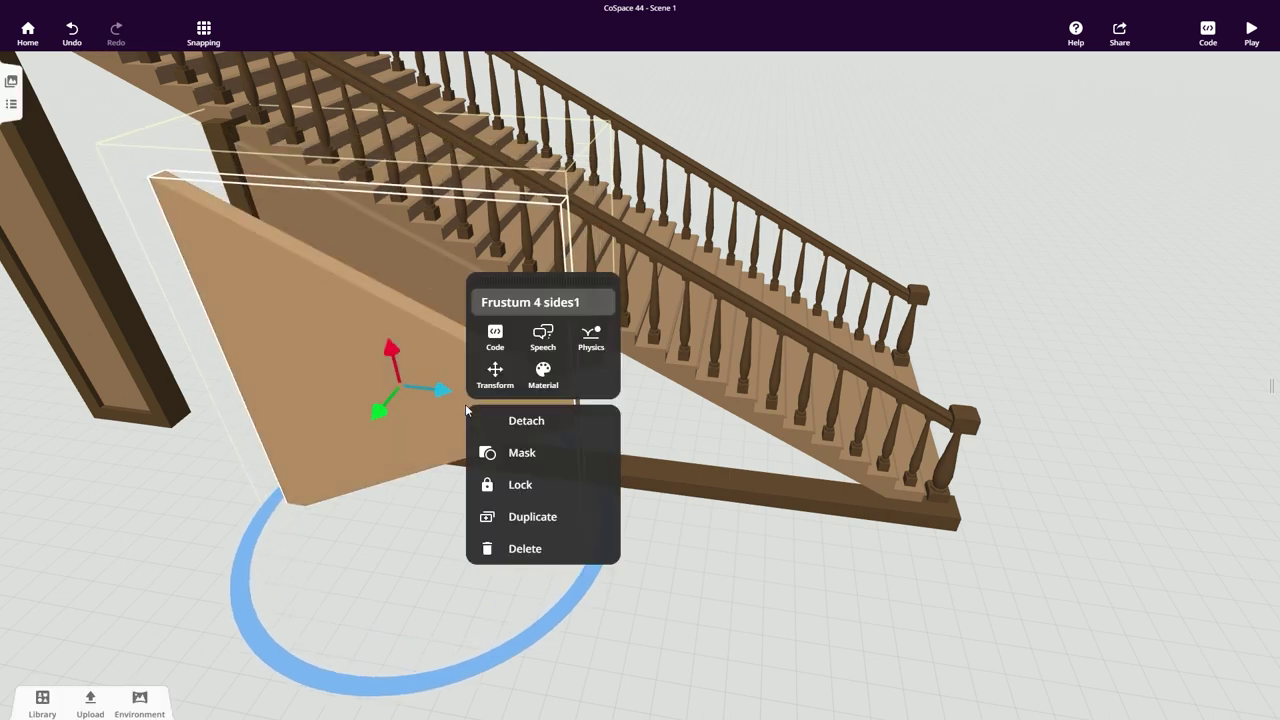
left_click(515, 420)
left_click(624, 465)
left_click_drag(811, 622, 862, 585)
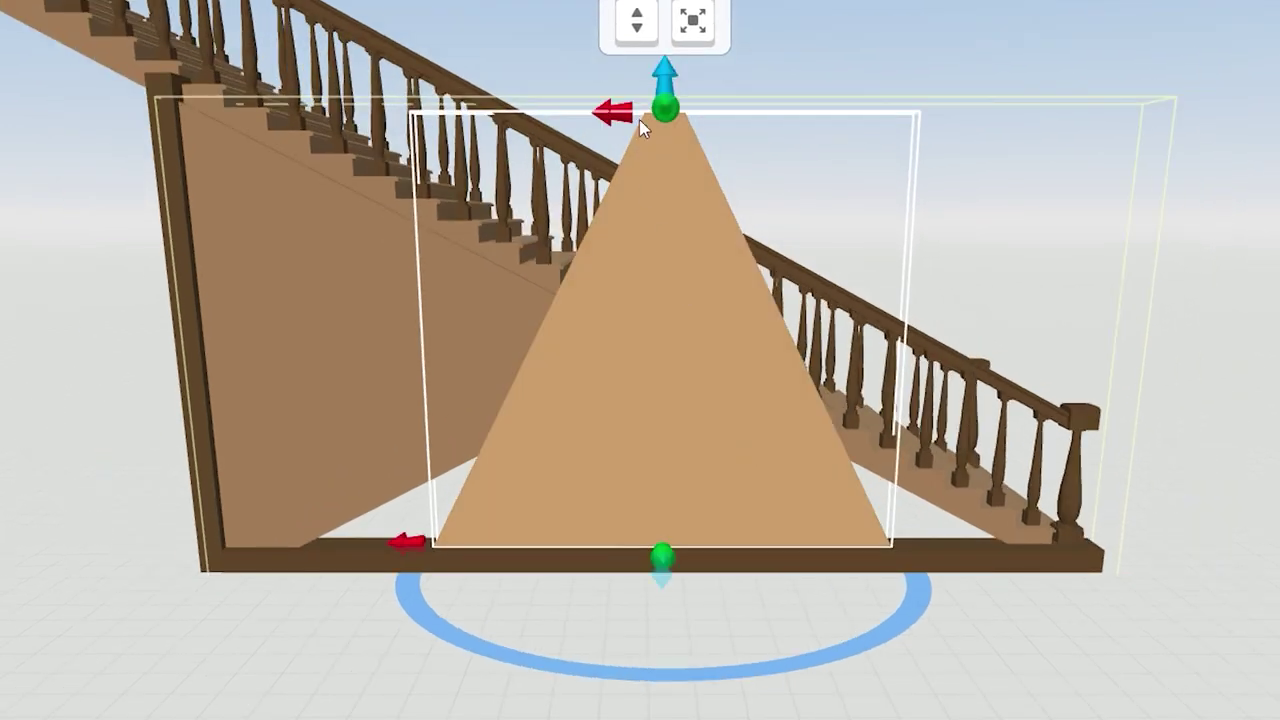
Lower and widen the upright frustum to fill the remaining triangle under the stairs, and adjust the post's panel to meet it.
left_click_drag(639, 119, 649, 330)
left_click_drag(383, 547, 277, 549)
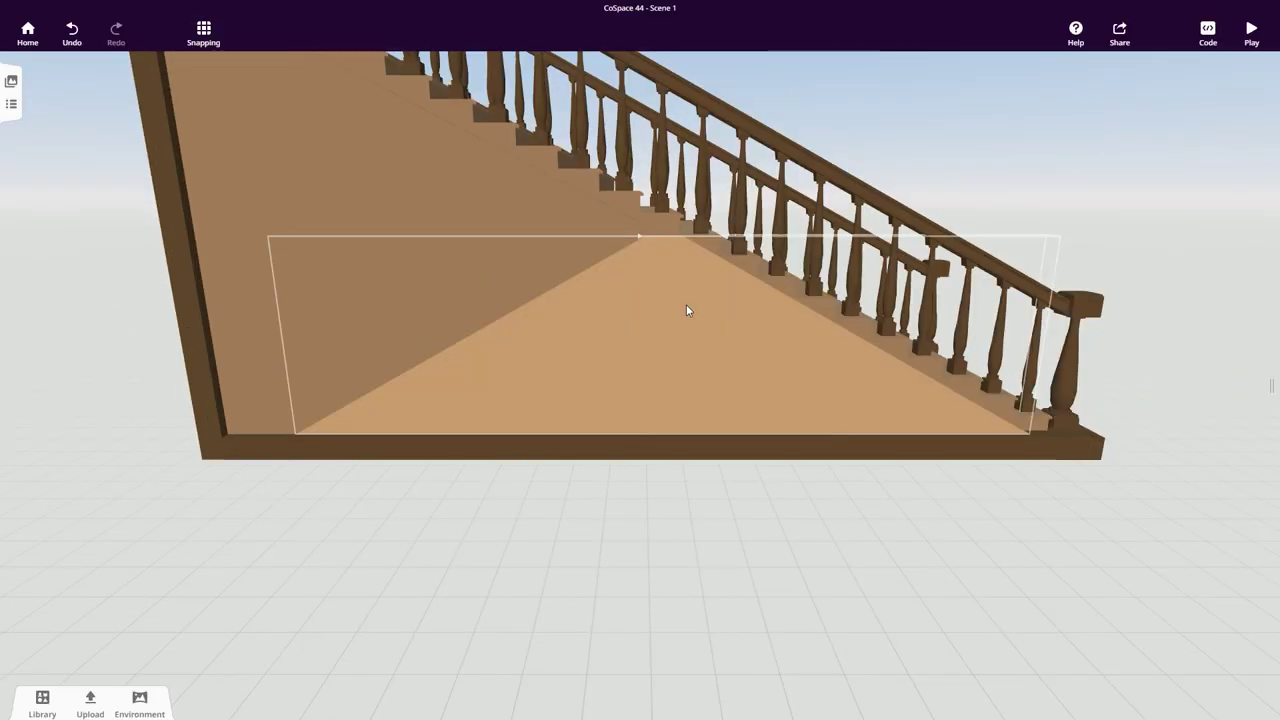
left_click(686, 304)
left_click_drag(662, 223, 662, 226)
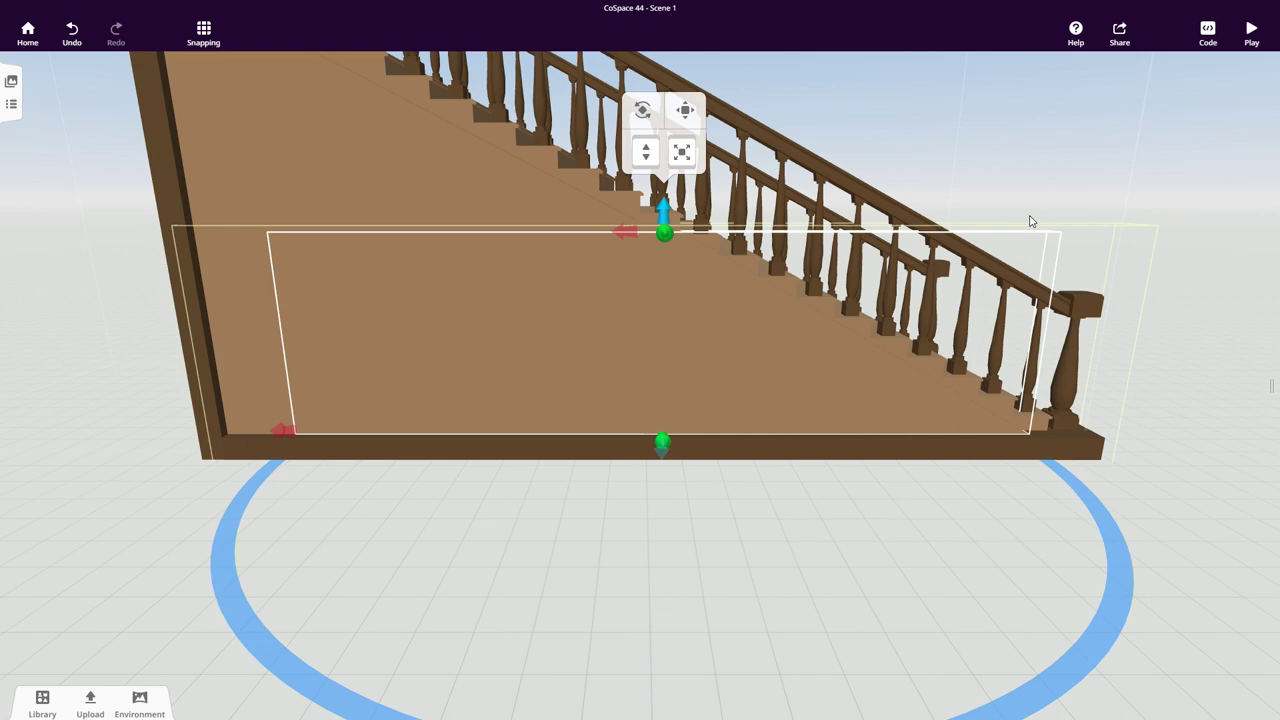
left_click(1049, 205)
left_click_drag(1051, 203, 1037, 215)
left_click(626, 249)
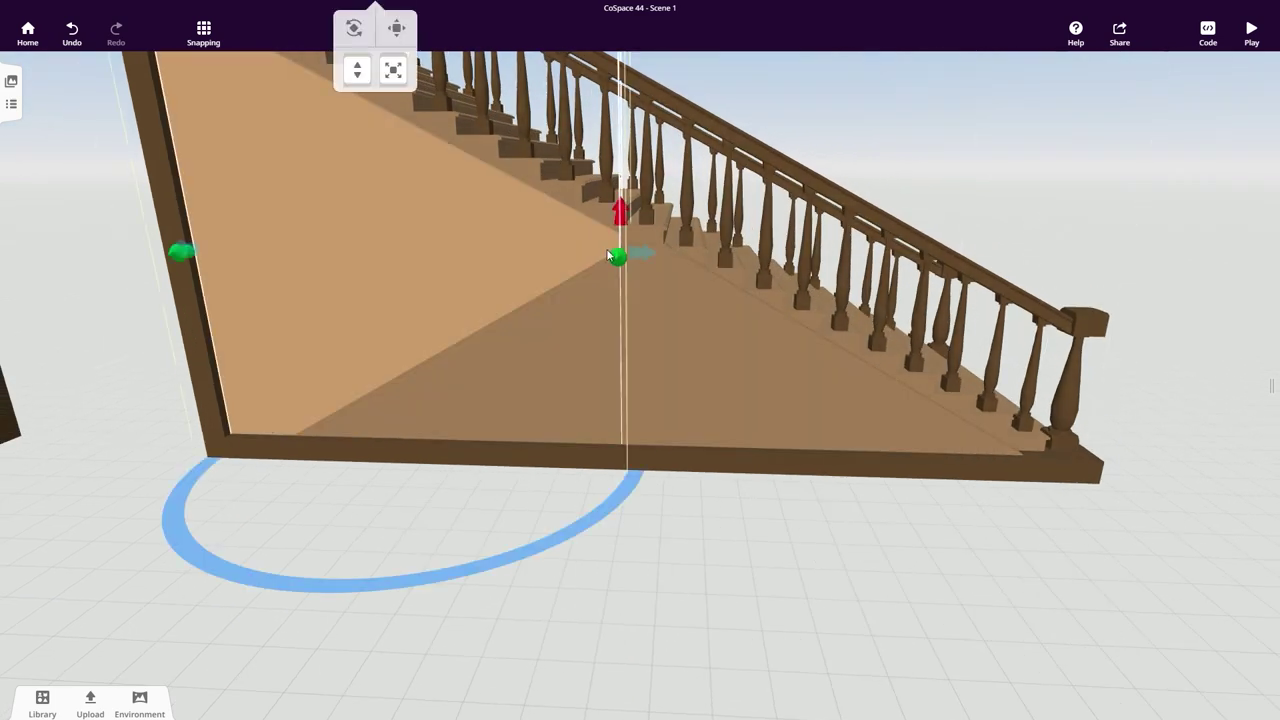
left_click_drag(644, 259, 648, 260)
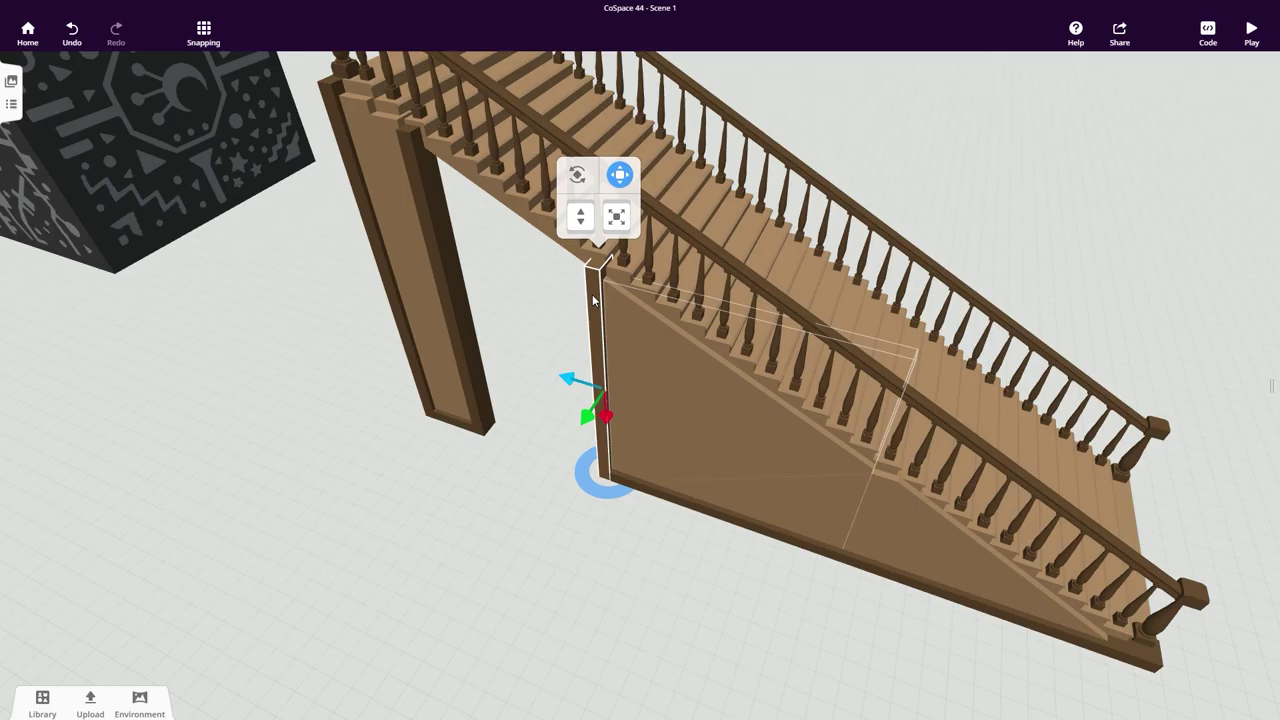
Duplicate the post in front of the stairs and delete the panel attached to the copy.
left_click_drag(589, 418, 550, 482)
left_click(683, 623)
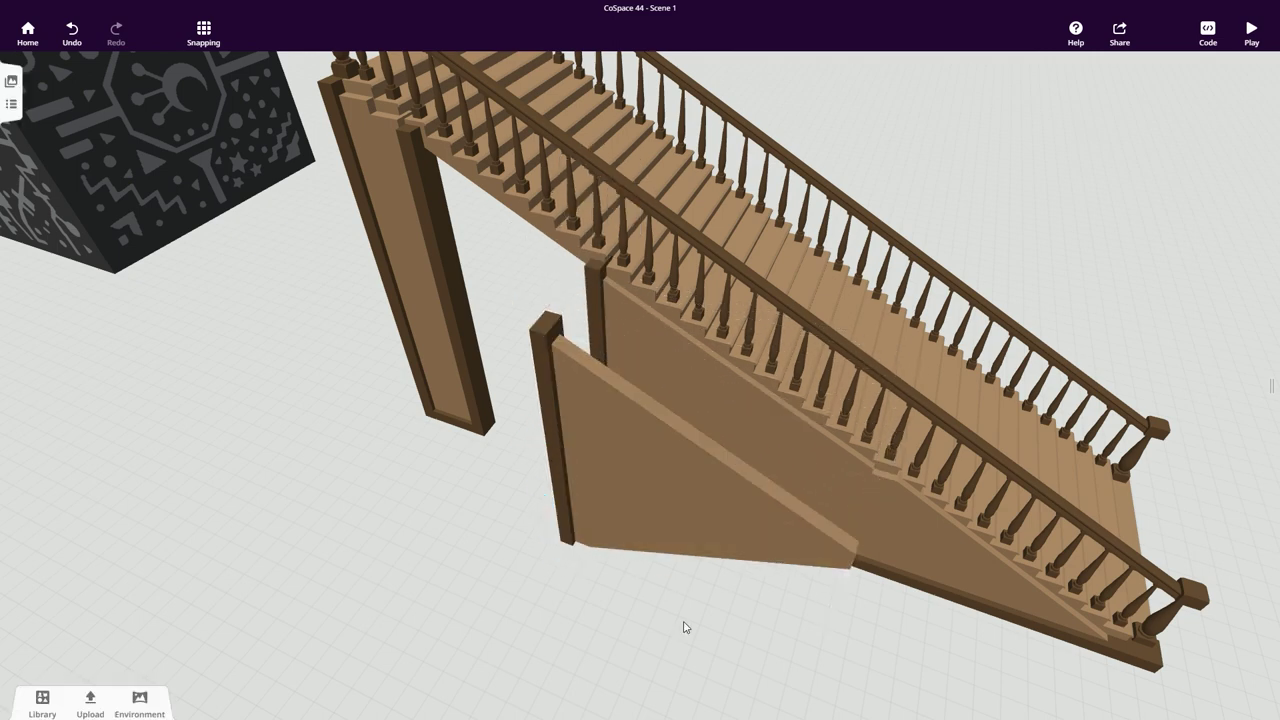
right_click(651, 482)
left_click(776, 622)
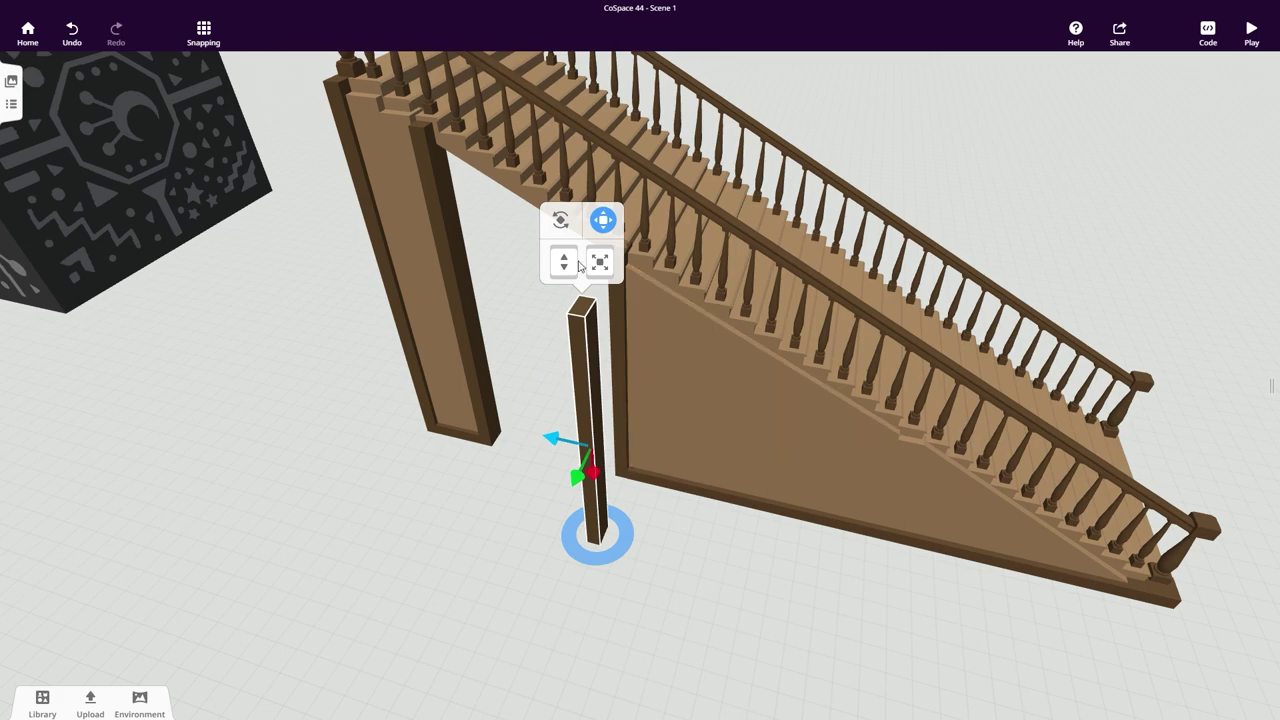
Rotate the copied post to the slope of the stairs and move it against the lower side edge of the staircase.
left_click(562, 221)
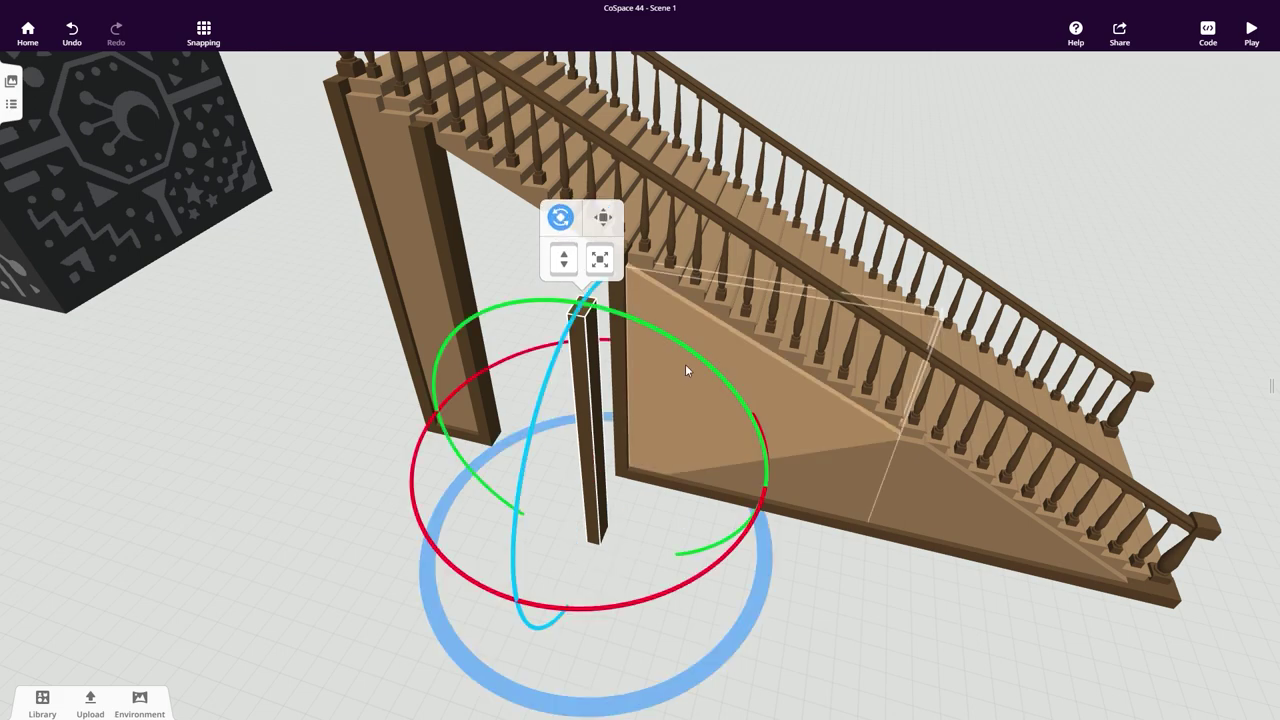
left_click_drag(688, 355, 562, 289)
left_click(663, 257)
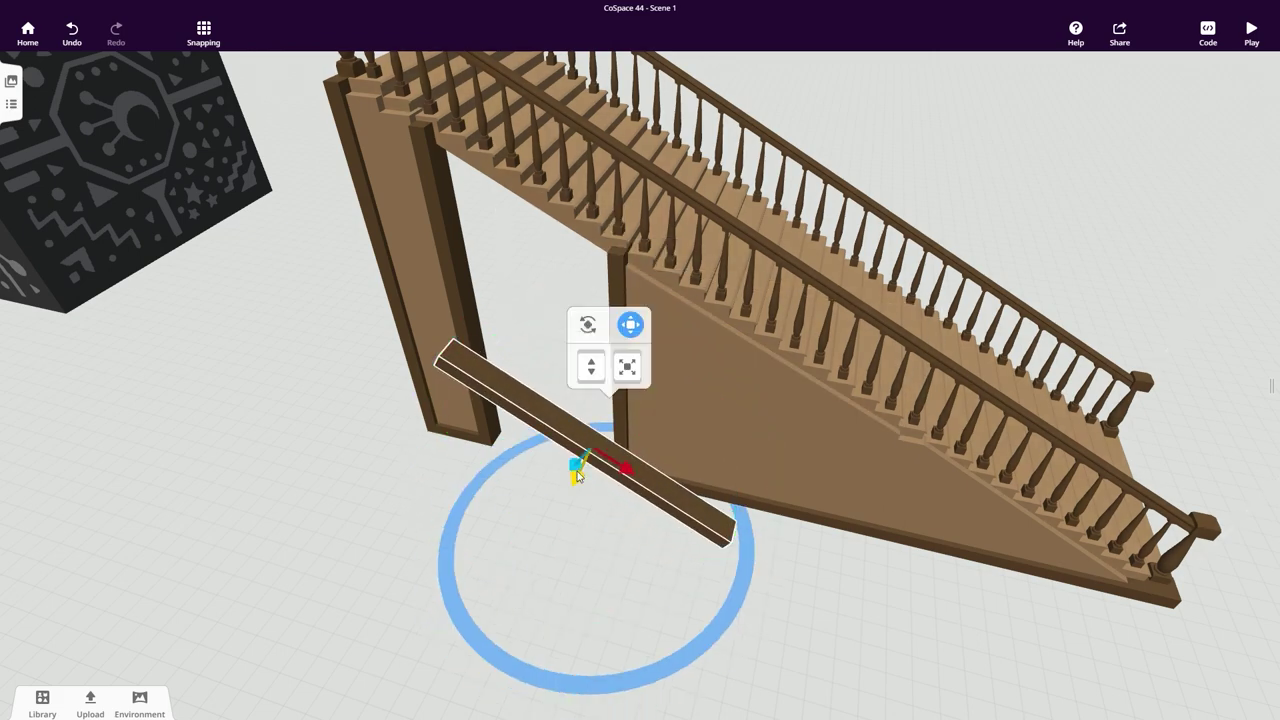
left_click_drag(796, 674, 650, 326)
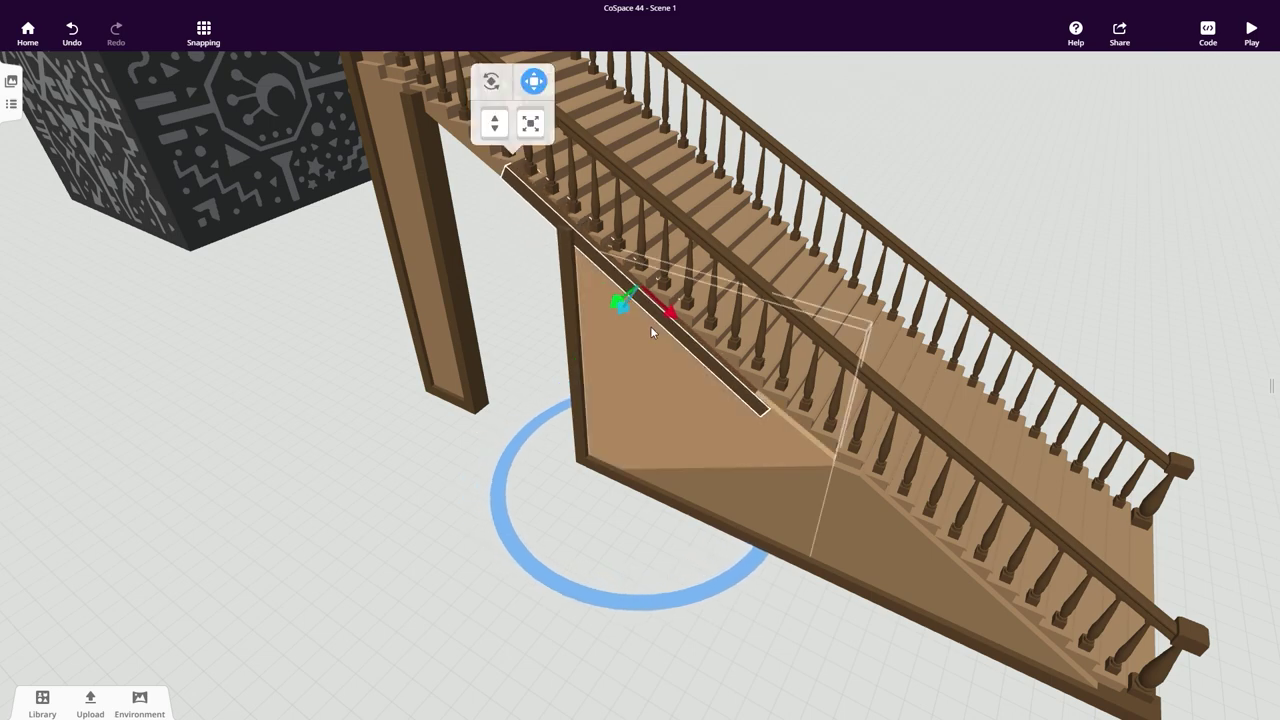
left_click(621, 316)
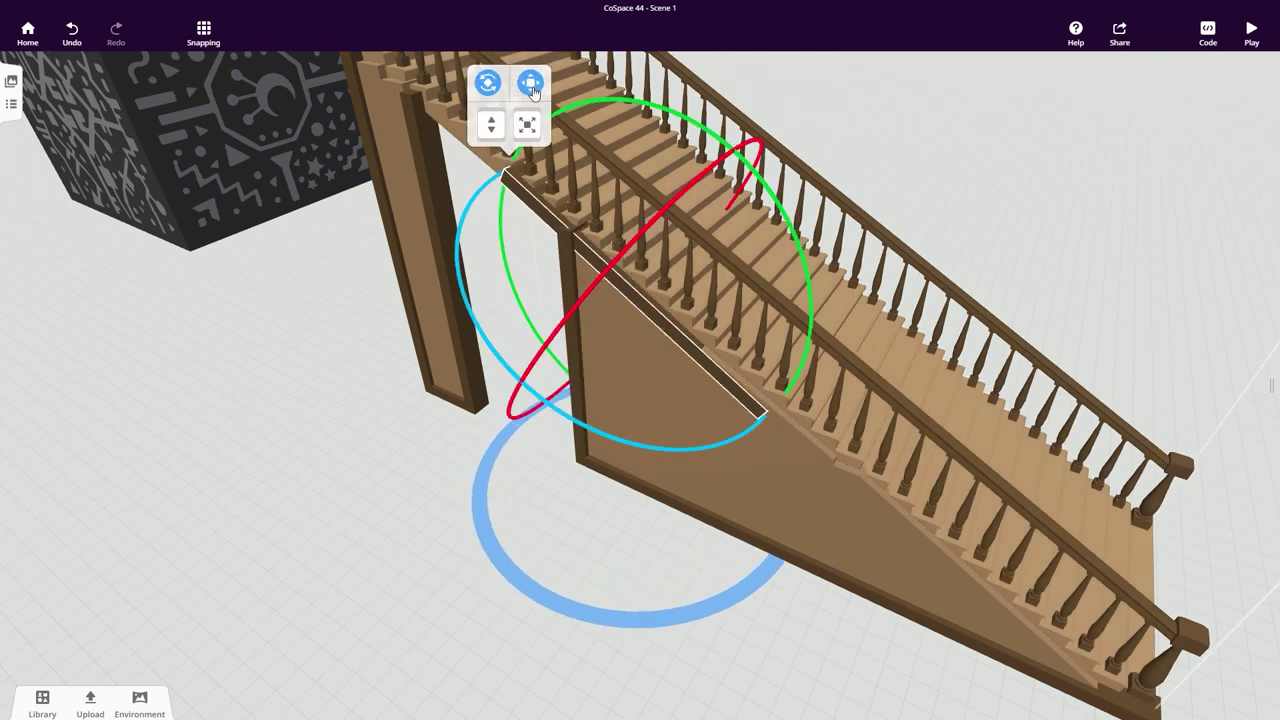
left_click(530, 83)
left_click_drag(622, 299, 613, 308)
Lengthen the sloped beam at both ends so it runs along the whole lower edge of the staircase.
left_click_drag(455, 515, 585, 443)
left_click_drag(697, 250, 691, 260)
left_click_drag(861, 326, 1107, 487)
left_click_drag(550, 129, 458, 74)
left_click_drag(1190, 640, 1130, 604)
left_click(735, 146)
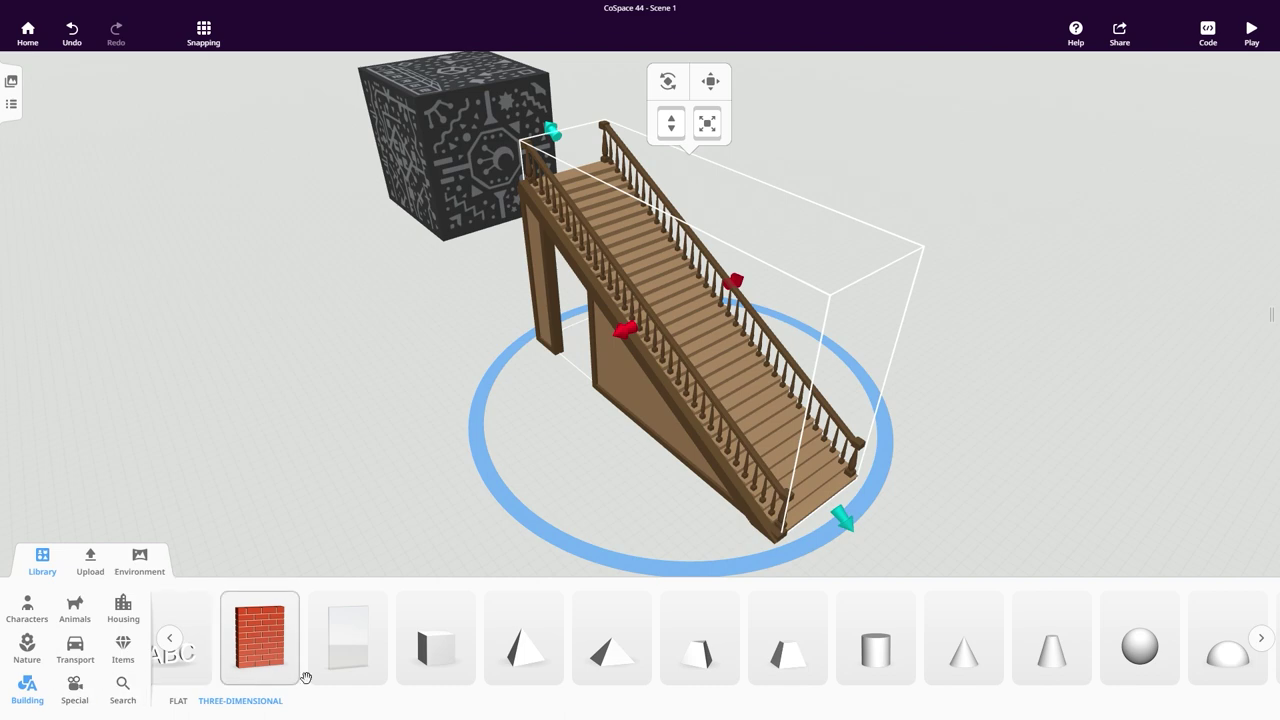
Add a cuboid from the three-dimensional building shapes on the ground in front of the stairs and focus on it.
left_click_drag(440, 656, 541, 452)
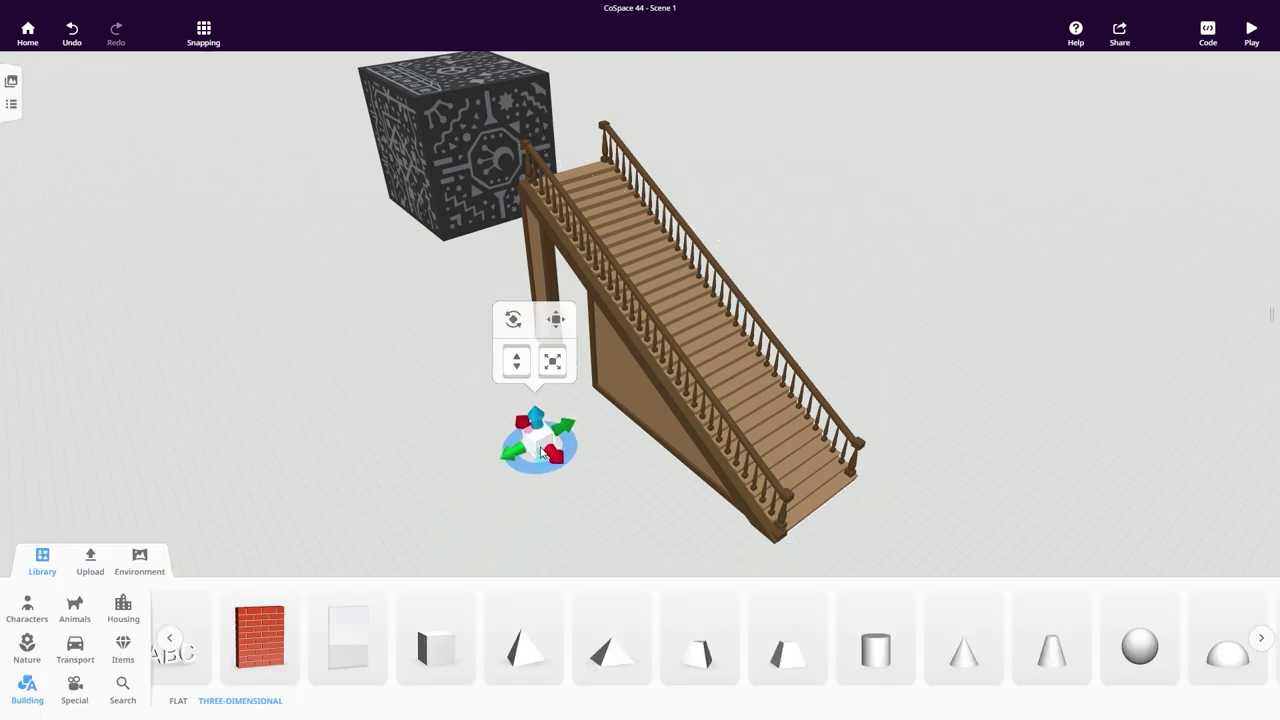
left_click(55, 566)
key("f")
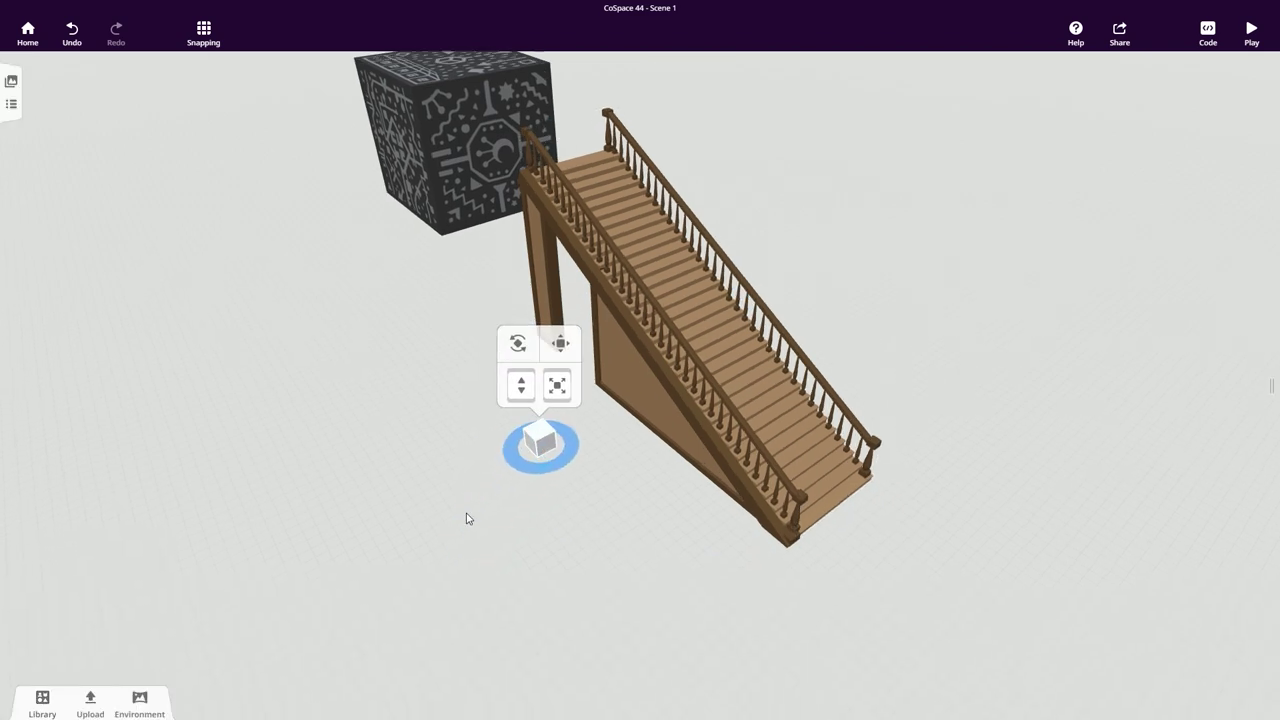
left_click_drag(469, 519, 669, 501)
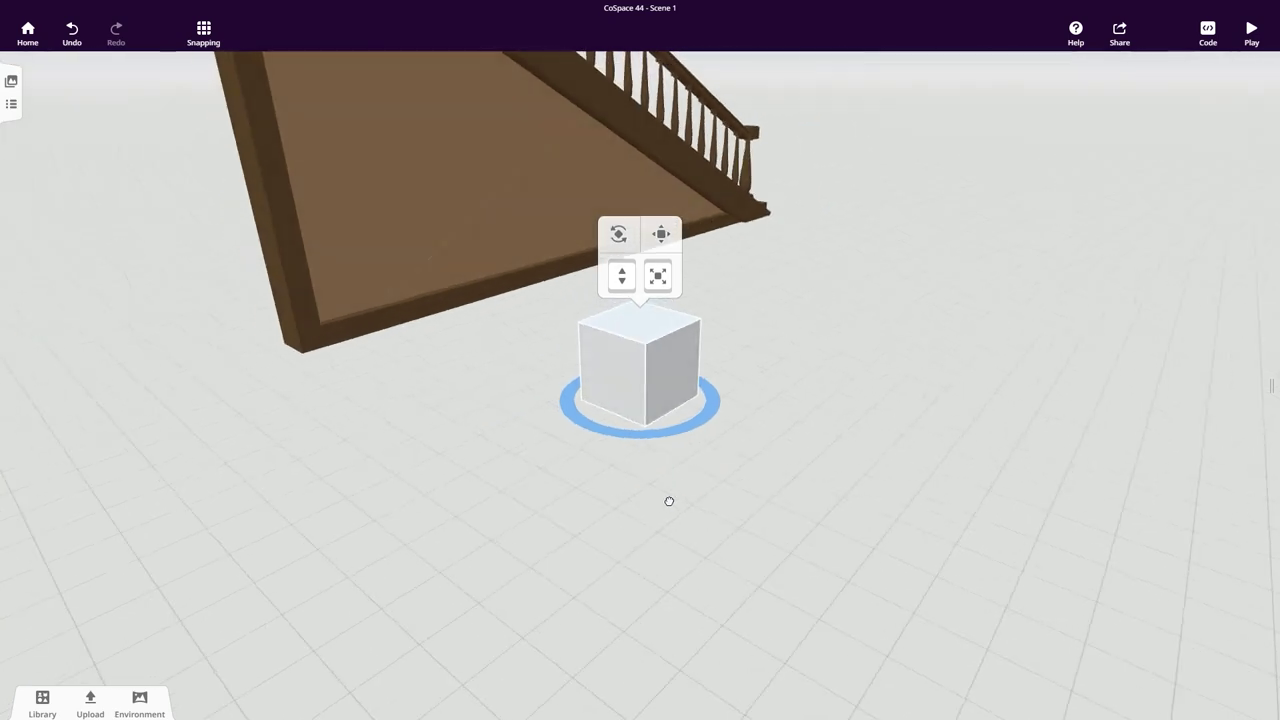
Give the cuboid the purple ornamental wallpaper texture.
right_click(694, 334)
left_click(786, 300)
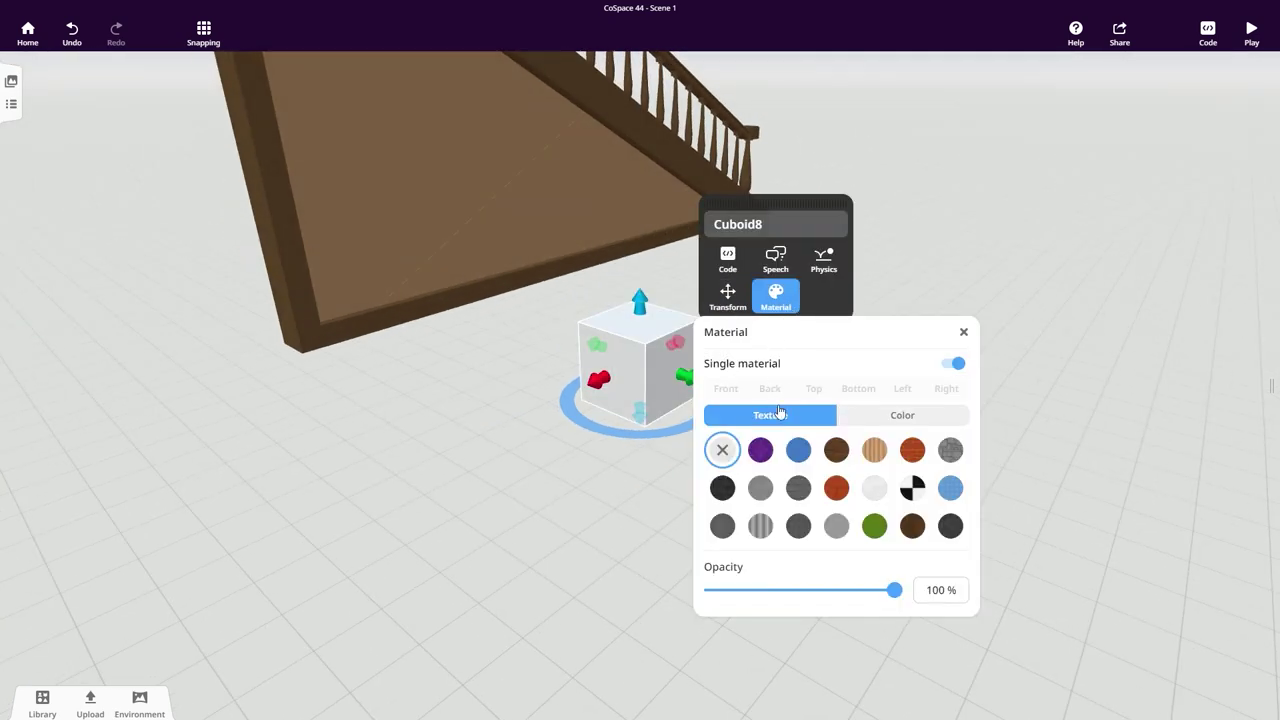
left_click(799, 452)
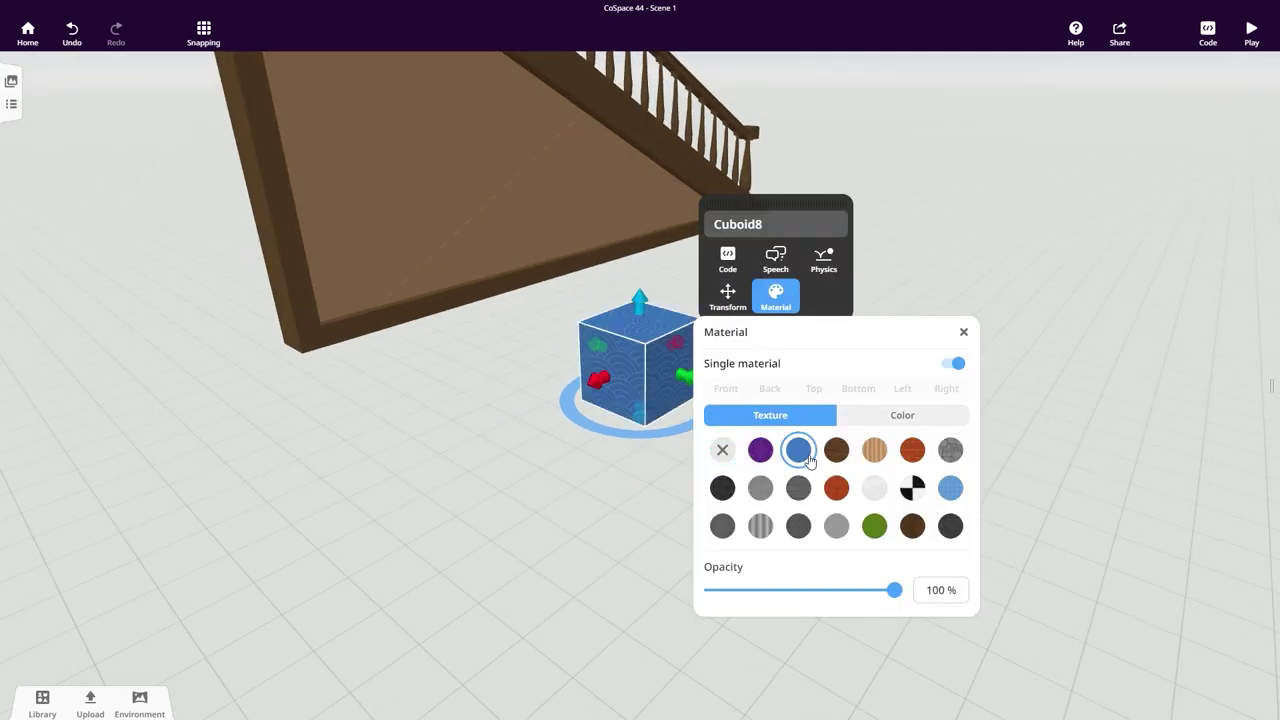
left_click(843, 412)
Recolour the textured cuboid with a custom dark green based on the light green swatch.
left_click(993, 382)
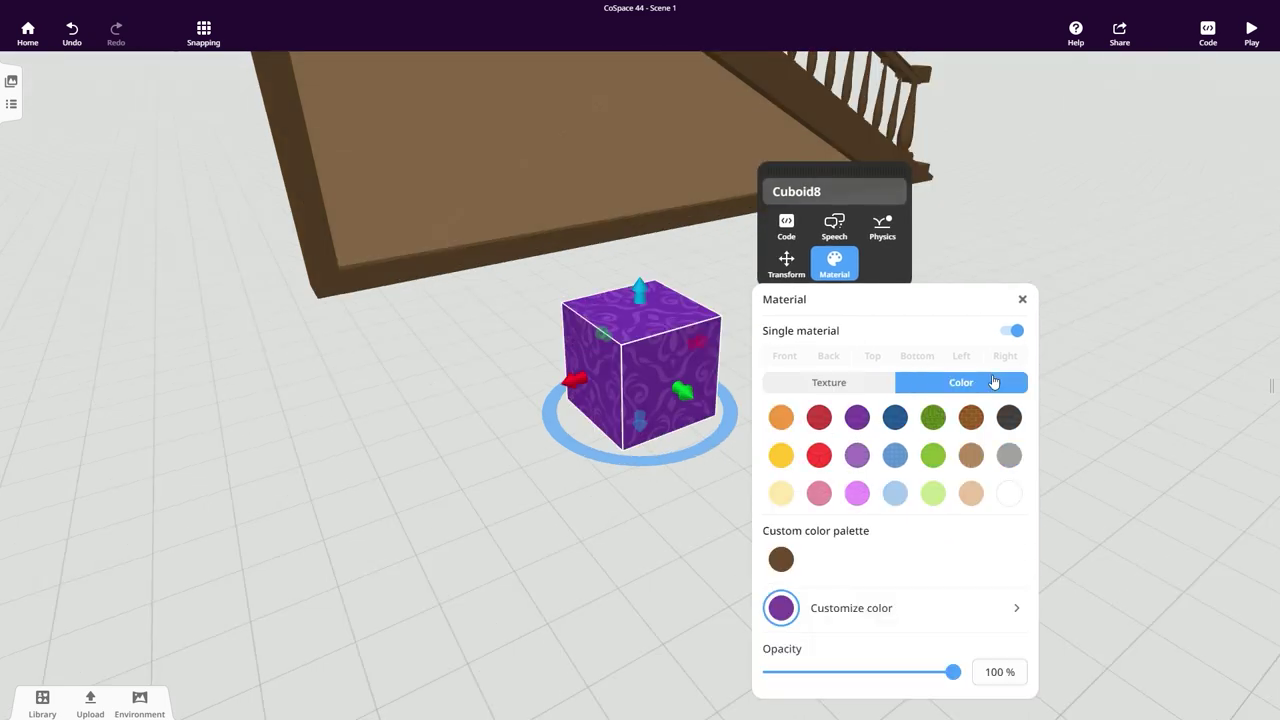
left_click(933, 455)
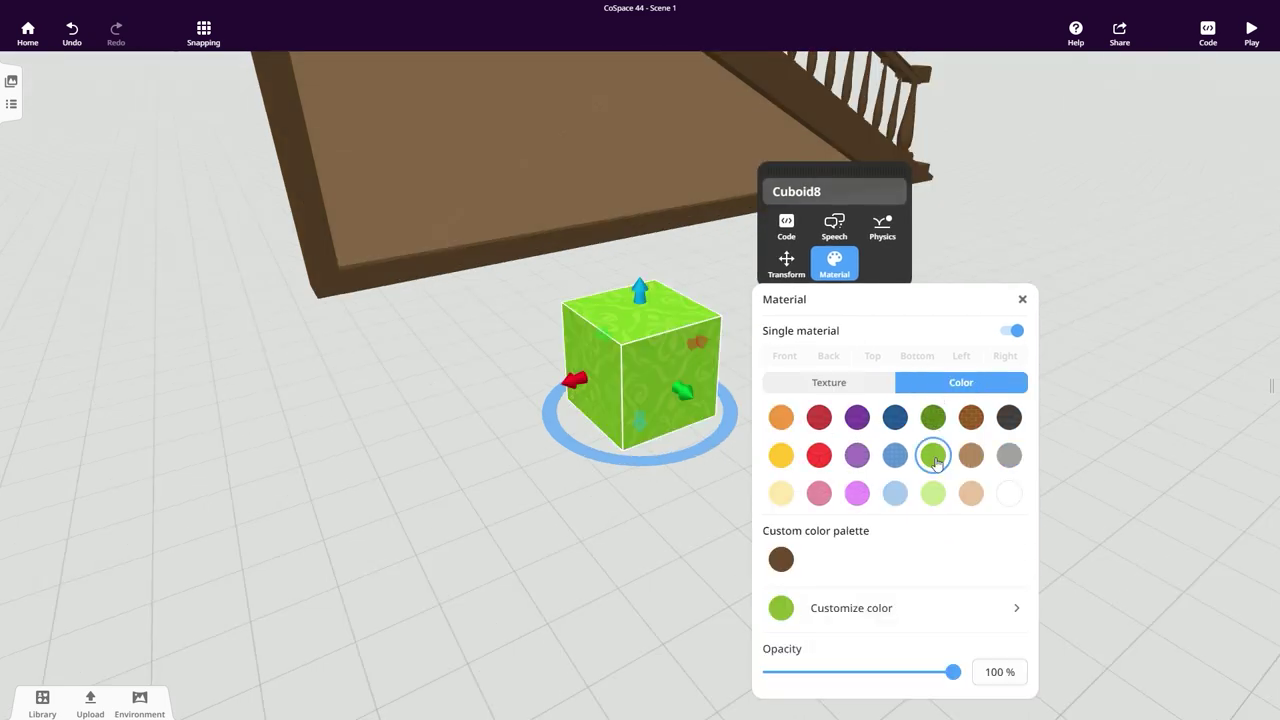
left_click(933, 493)
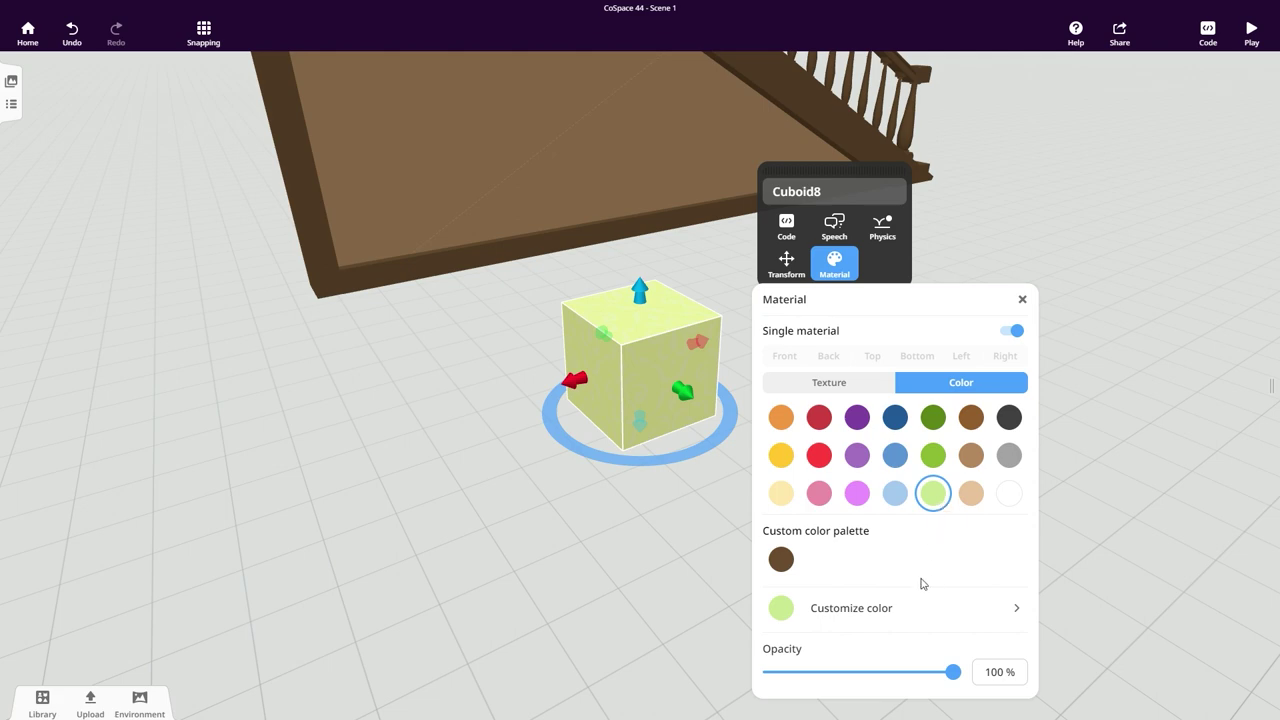
left_click(880, 612)
left_click_drag(857, 392, 870, 436)
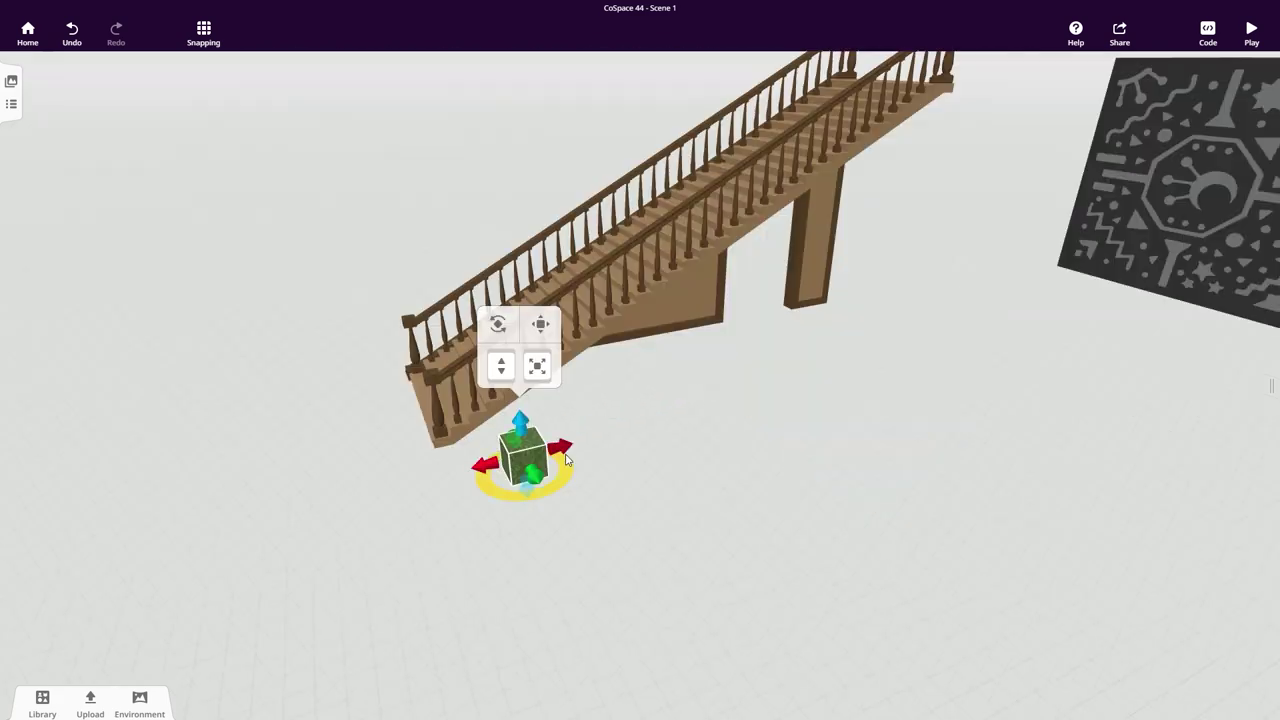
Stretch the green cuboid into a thin wall behind the stairs that spans their length and rises above their top.
left_click_drag(563, 446, 923, 354)
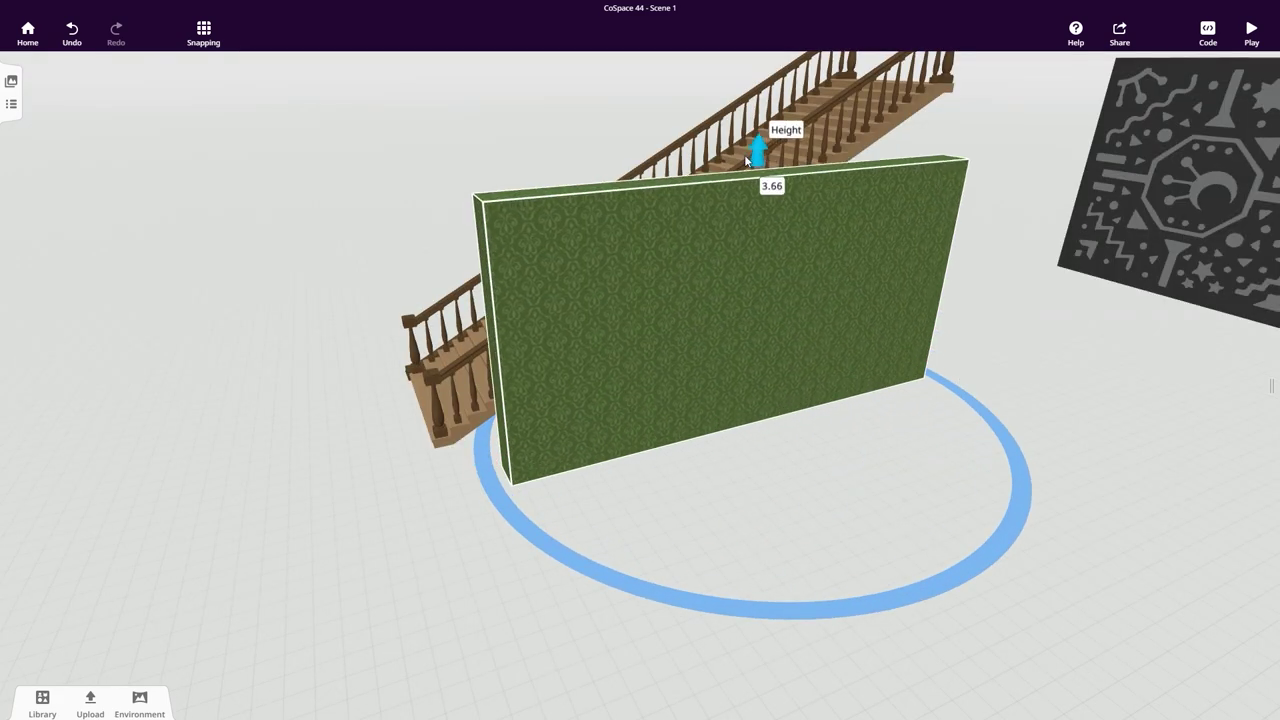
left_click_drag(744, 161, 744, 117)
left_click_drag(275, 374, 645, 385)
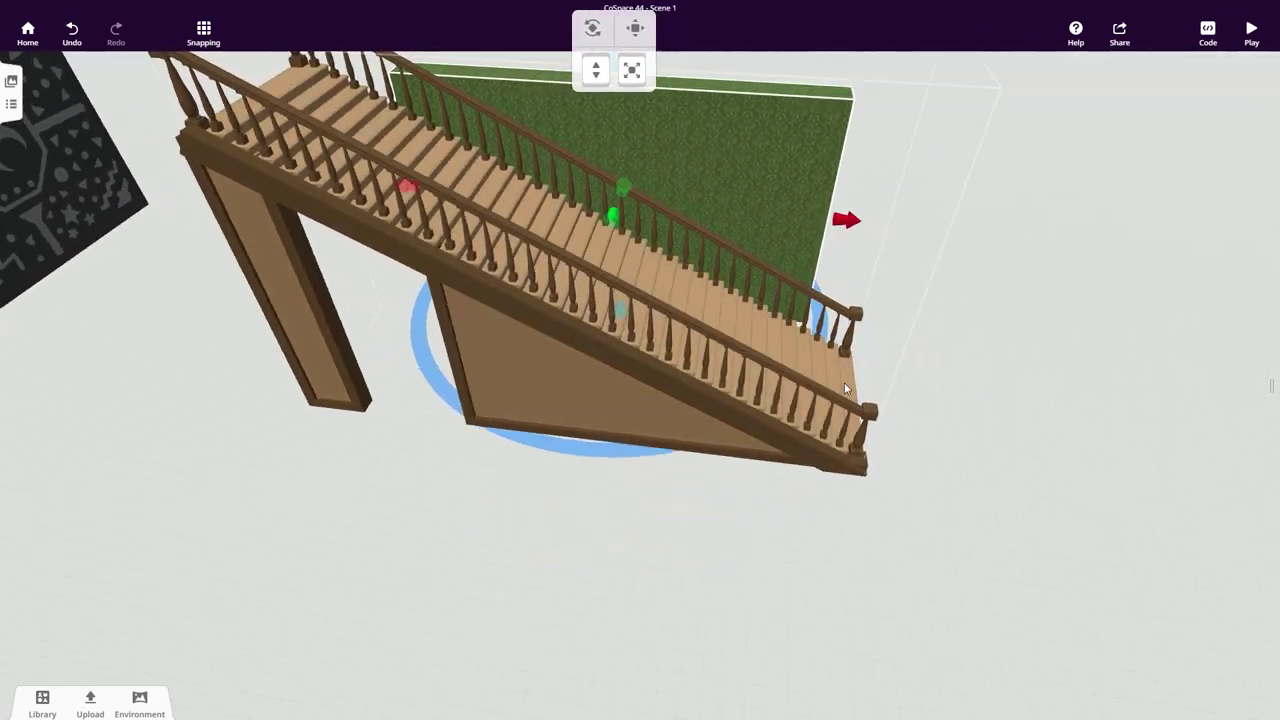
left_click_drag(986, 391, 780, 202)
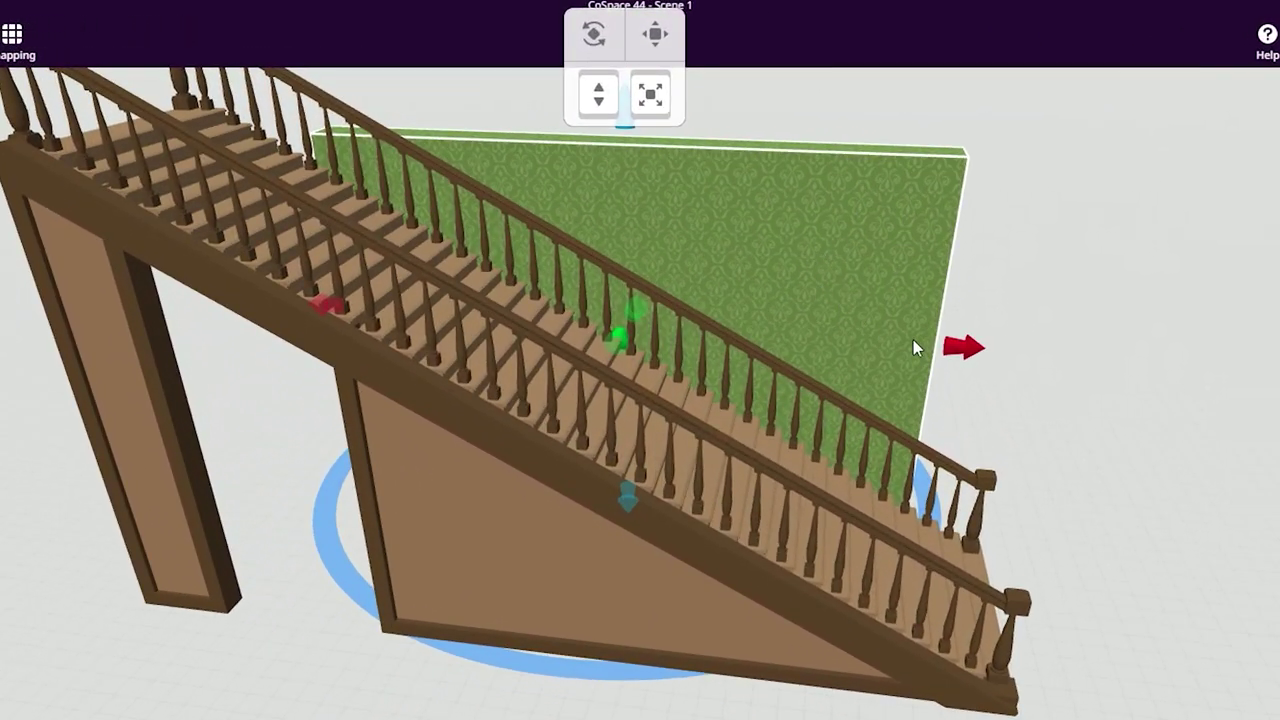
left_click_drag(1202, 490, 1144, 493)
scroll(1144, 493, "down", 5)
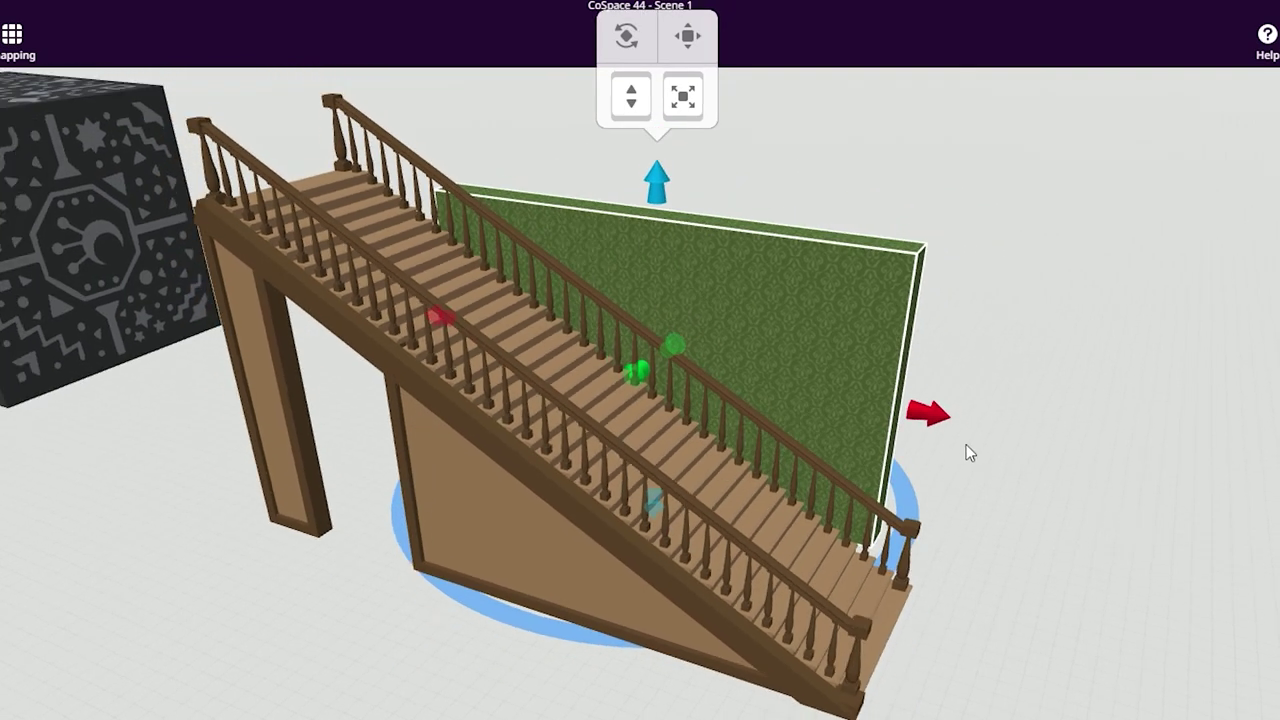
left_click_drag(698, 122, 734, 9)
scroll(1116, 458, "down", 4)
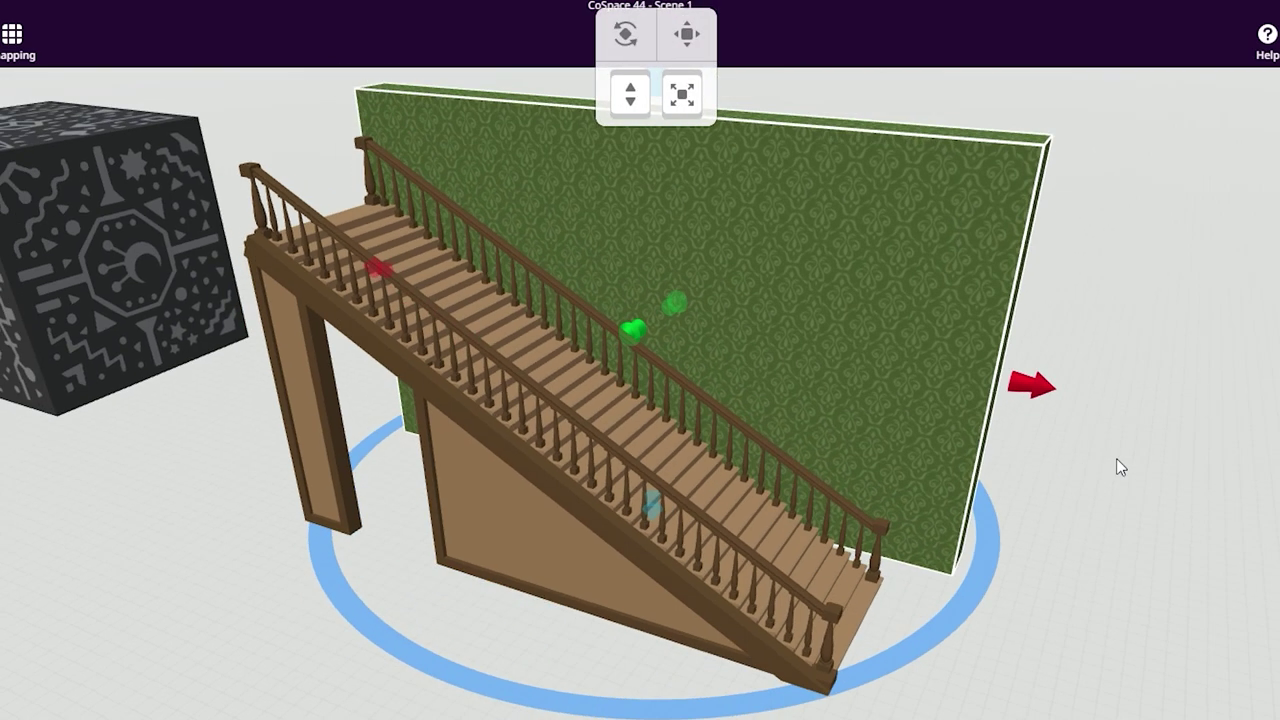
Fit the green wall's length to the staircase and move it against the far side so it covers the far handrail.
left_click_drag(1124, 468, 918, 528)
mouse_move(755, 368)
left_mouse_down()
mouse_move(786, 363)
mouse_move(737, 368)
left_mouse_up()
left_click_drag(978, 440, 921, 440)
left_click_drag(955, 600, 900, 588)
left_click_drag(940, 590, 1090, 500)
left_click_drag(290, 362, 305, 361)
left_click_drag(1150, 515, 997, 594)
left_click_drag(846, 483, 808, 511)
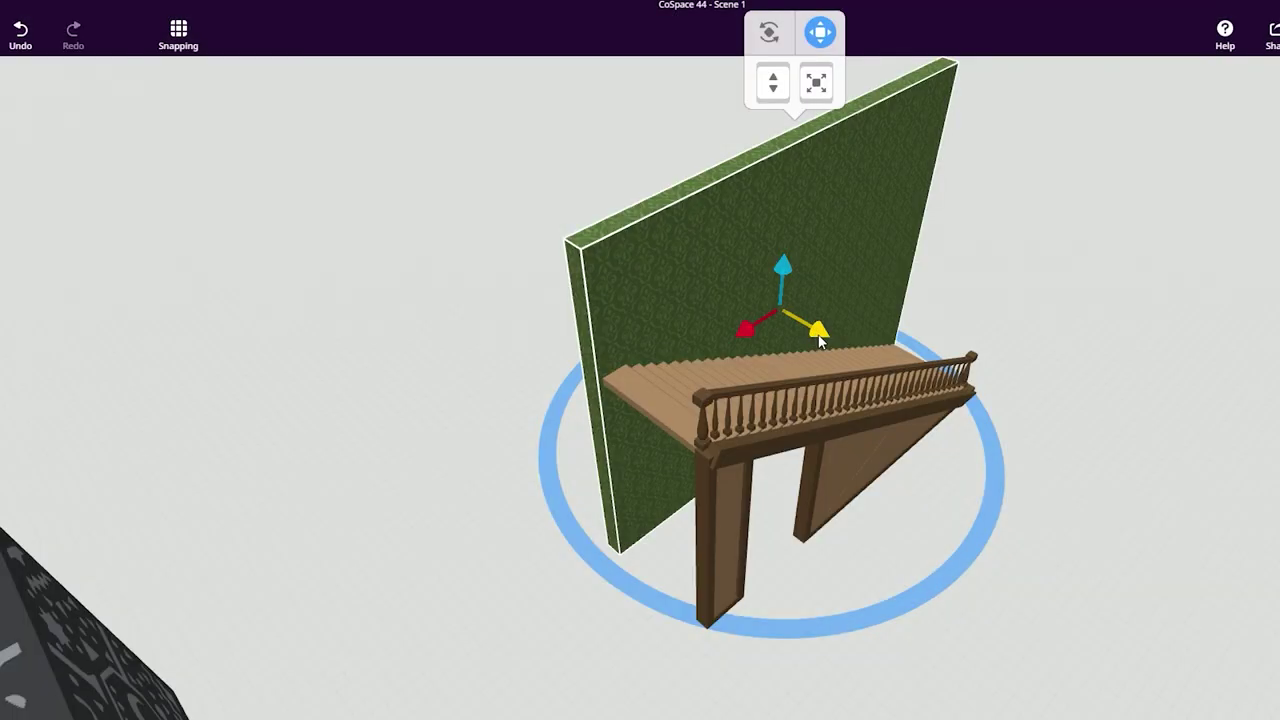
Duplicate the green wall to the open side of the stairs and undo the extra change made to the copy.
left_click_drag(815, 336, 966, 447, "alt")
left_click_drag(1168, 668, 1114, 644)
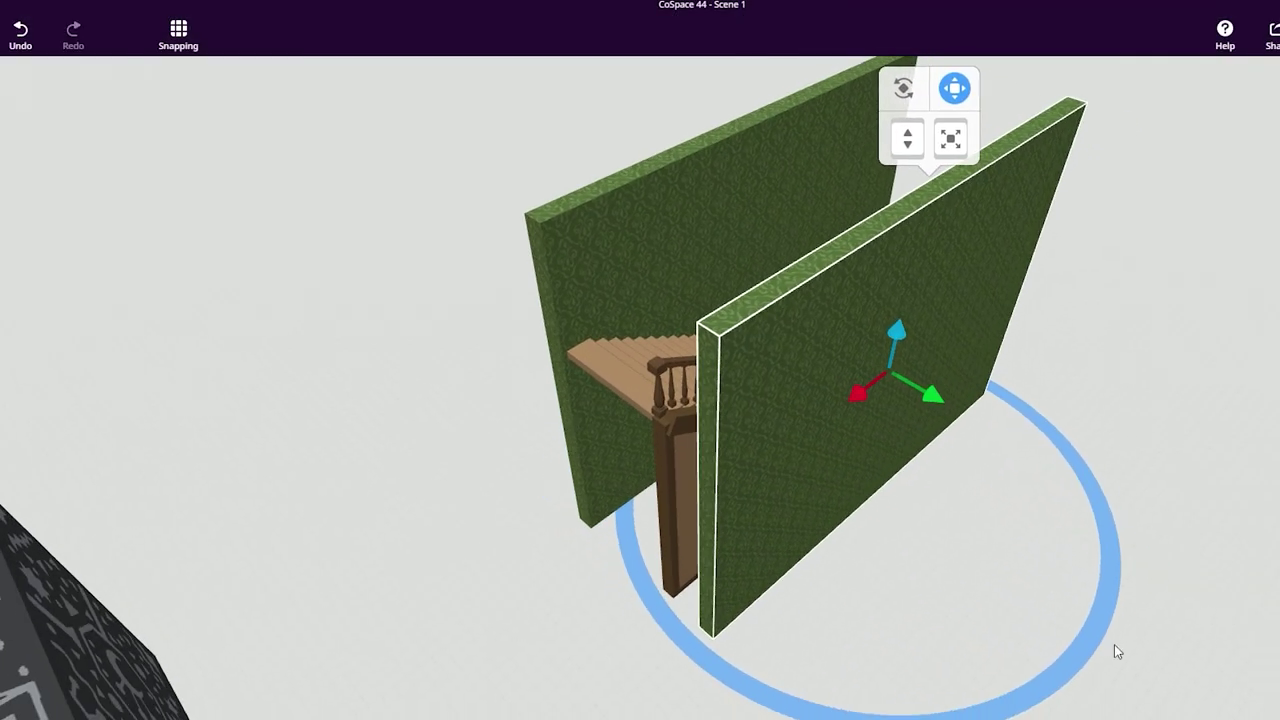
left_click_drag(907, 716, 1098, 704)
left_click(38, 53)
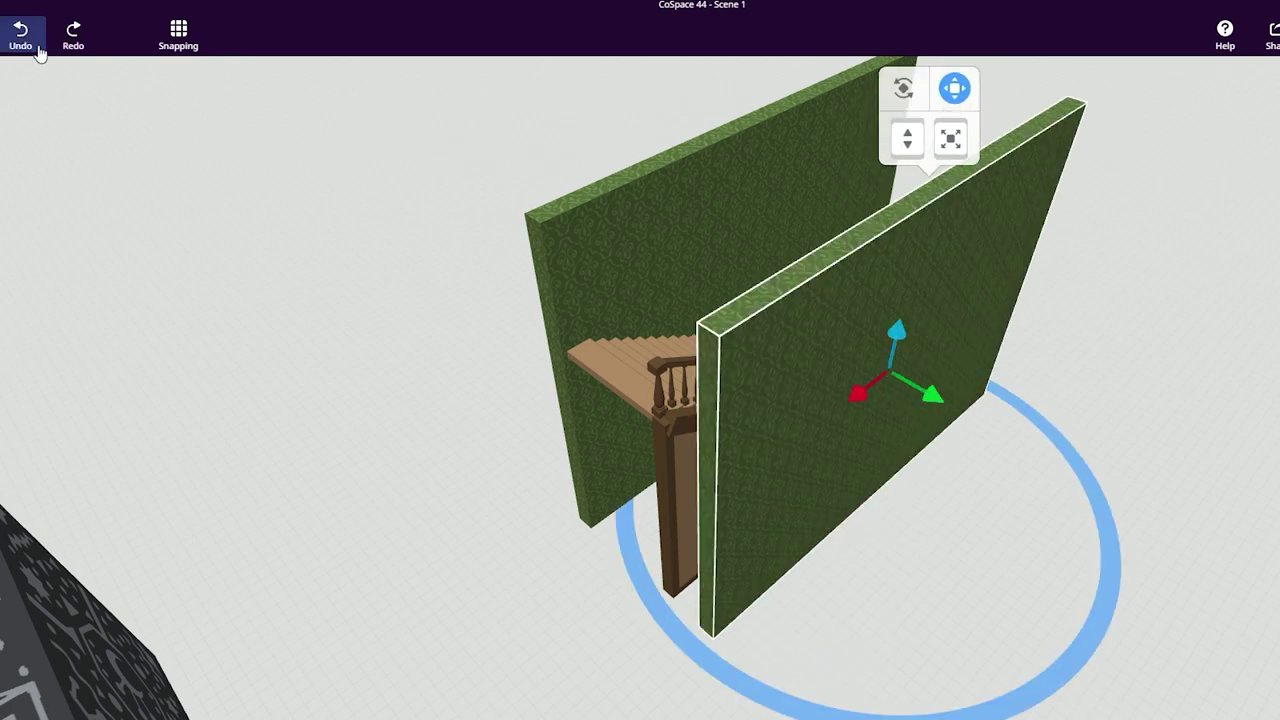
Rotate the copied wall a quarter turn with snap to grid on so it stands across the stairs, and turn snapping off.
left_click(182, 50)
left_click(174, 121)
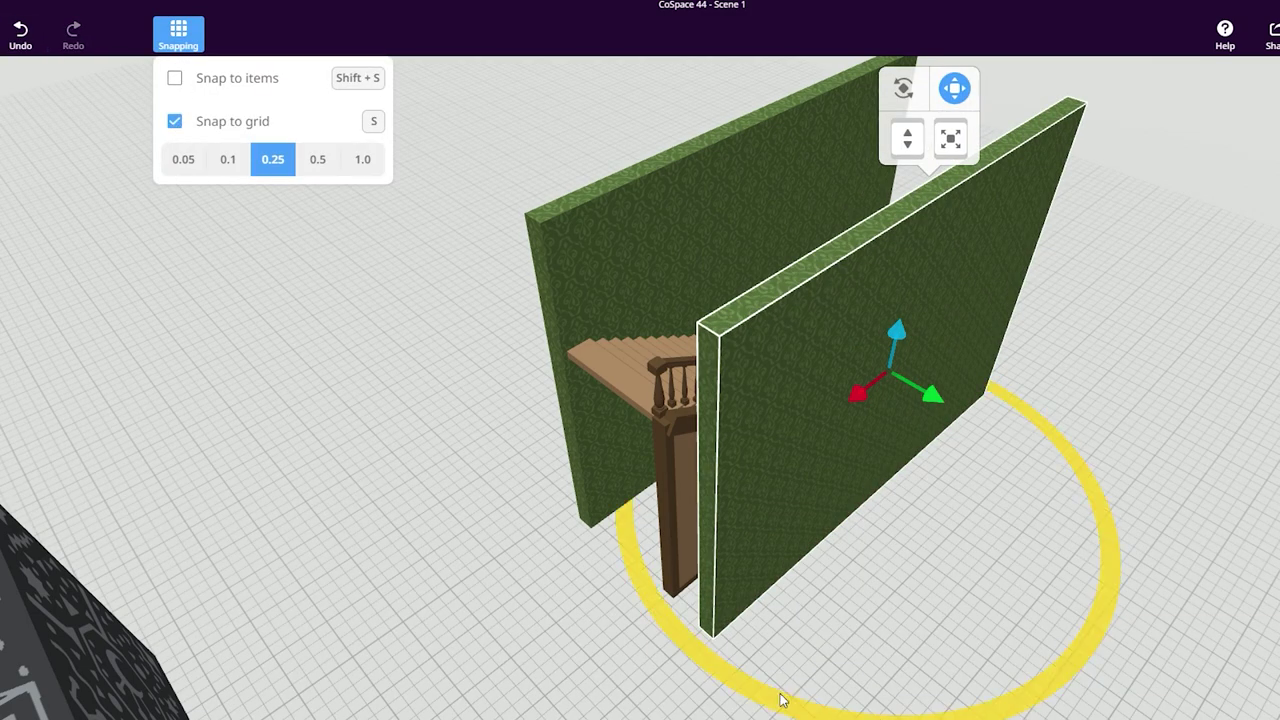
left_click(782, 700)
left_click_drag(782, 700, 1175, 540)
left_click(178, 35)
left_click(178, 122)
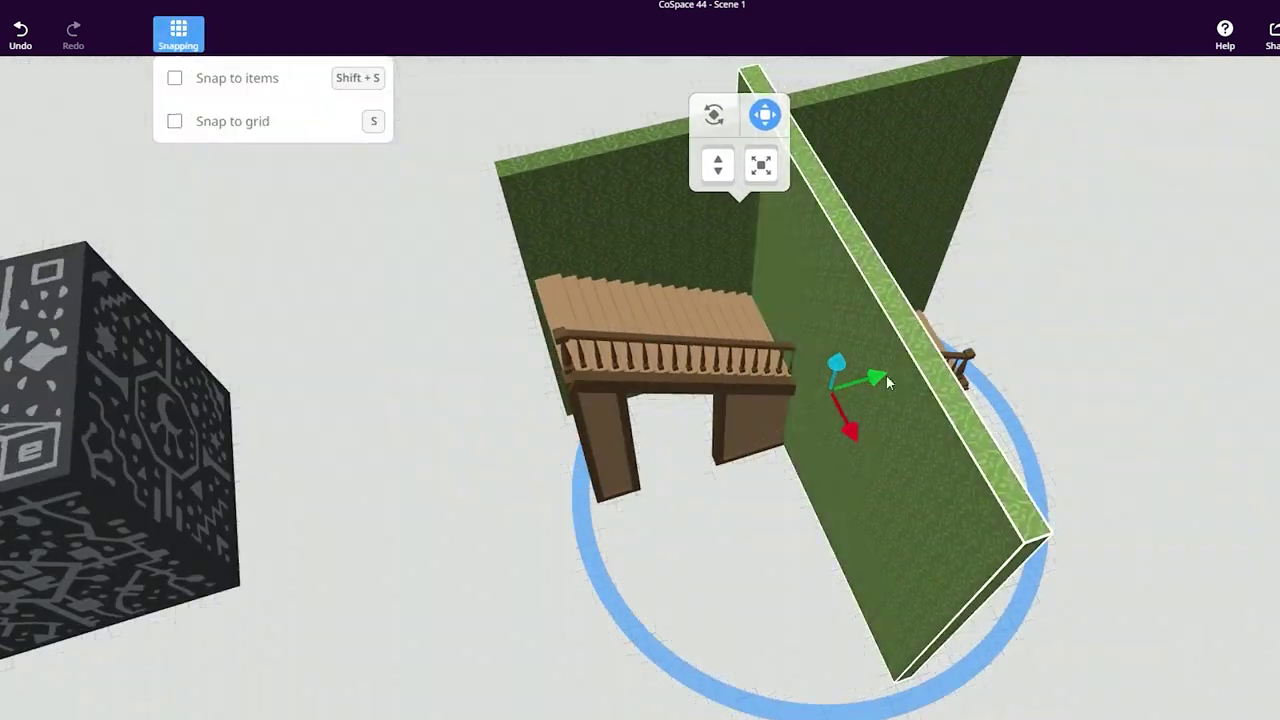
Move the rotated wall to the upper end of the staircase so it meets the long green wall at the corner.
left_click_drag(886, 377, 650, 477)
left_click_drag(320, 470, 566, 440)
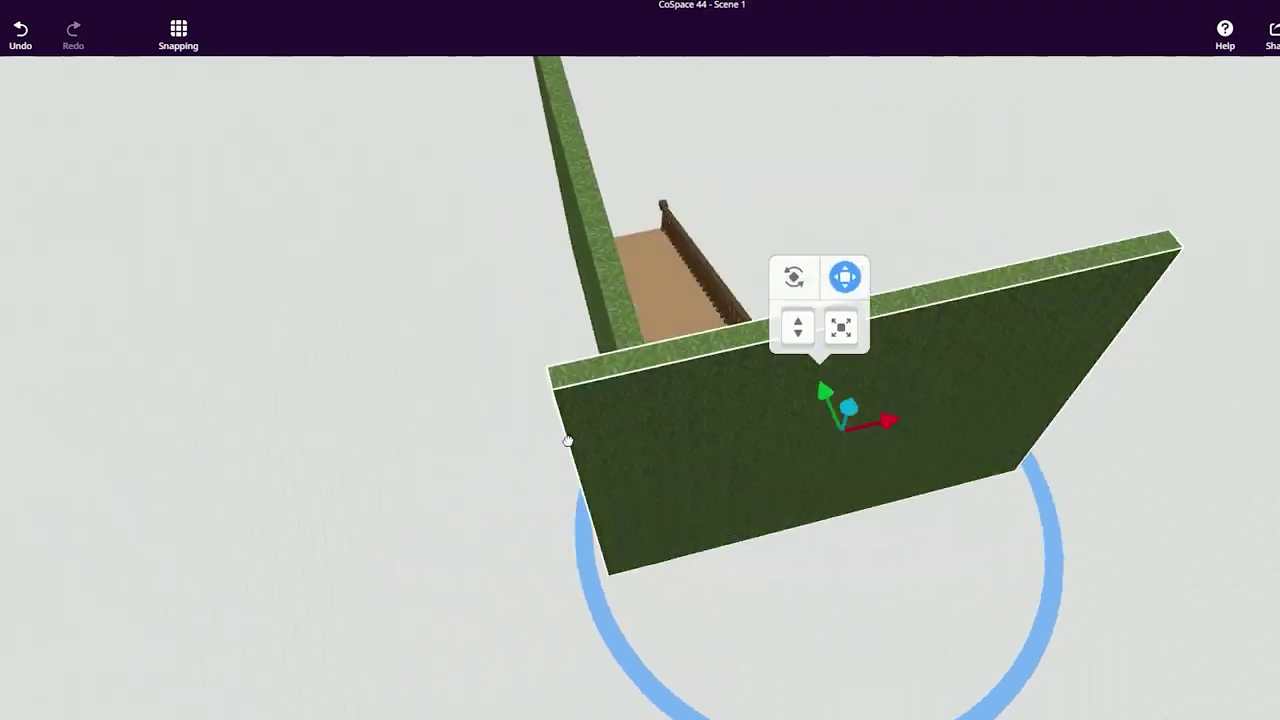
left_click(848, 294)
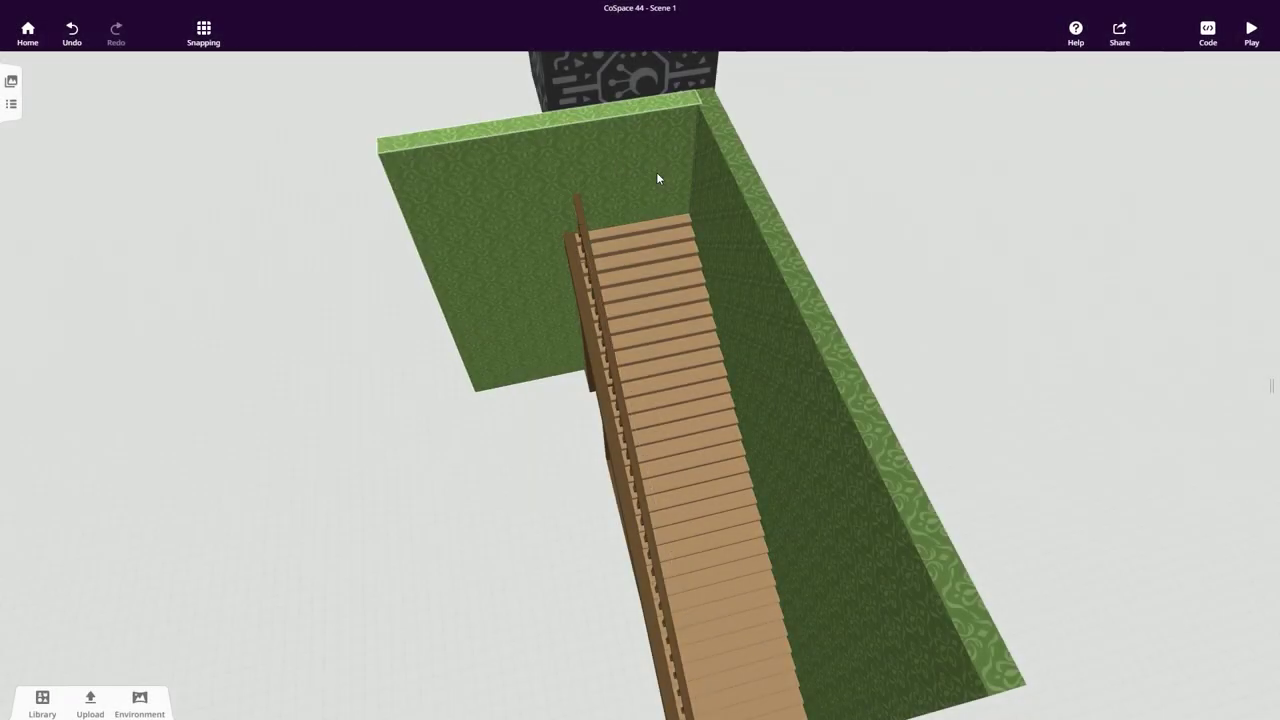
Shorten the end wall from its stair side to clear the top of the stairs and align it with the handrail.
left_click(657, 178)
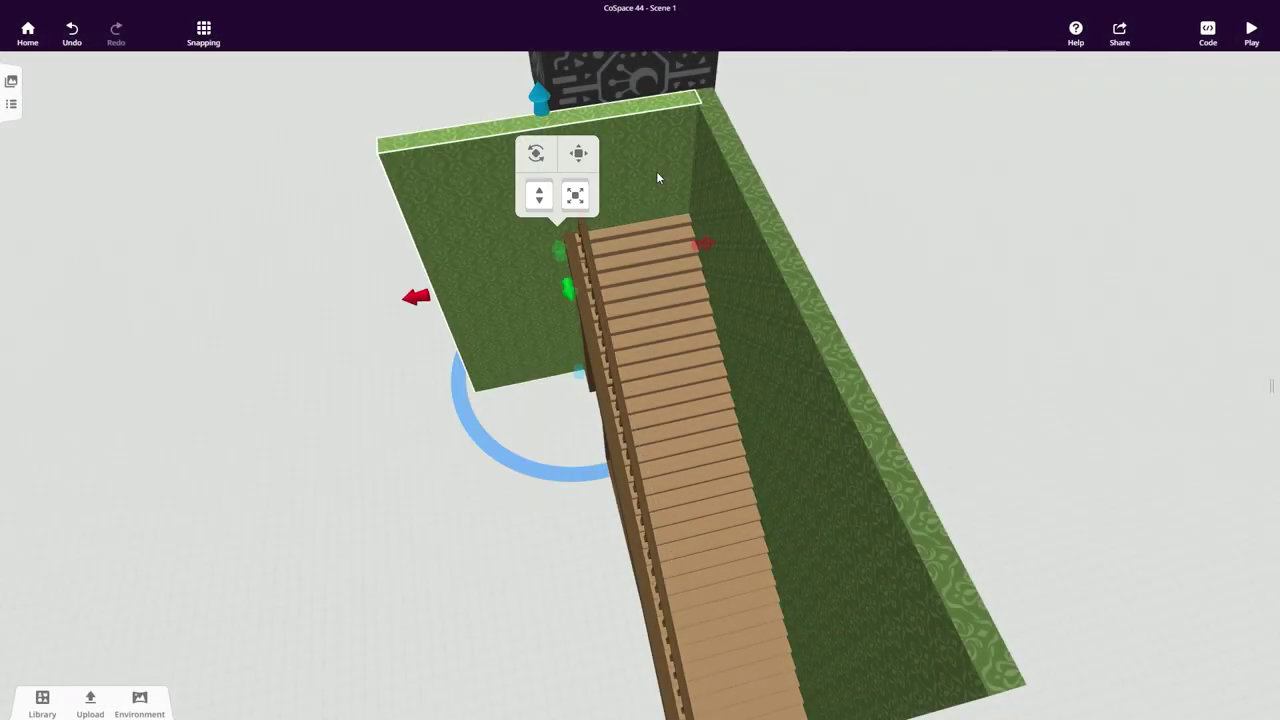
left_click_drag(708, 245, 621, 281)
left_click_drag(348, 527, 505, 258)
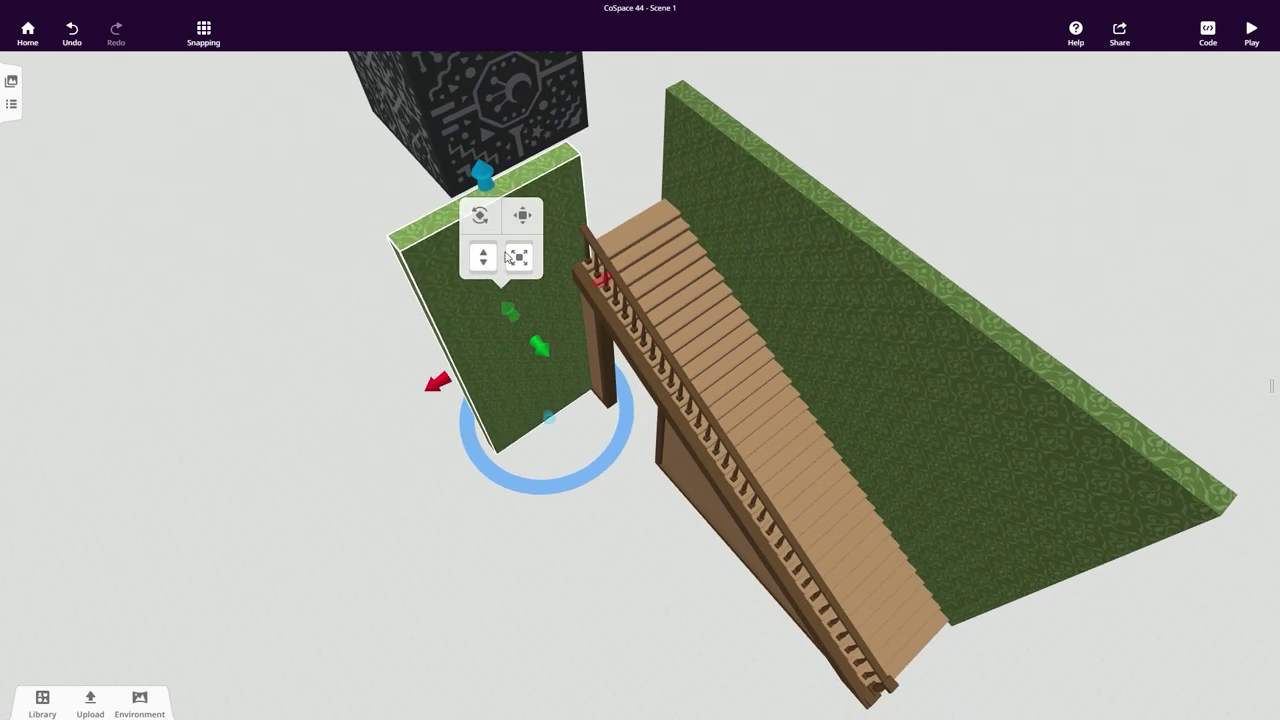
left_click(522, 215)
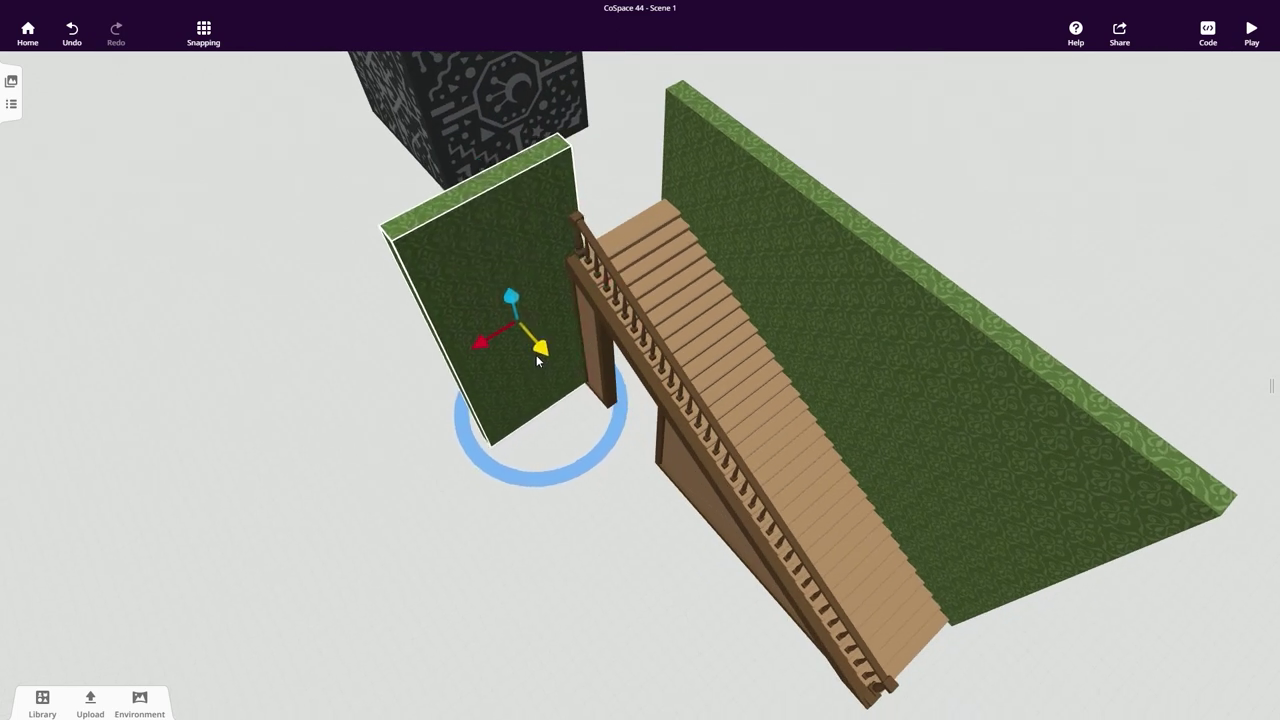
left_click_drag(554, 514, 662, 529)
Duplicate the end wall to fill the gap behind the top of the stairs and lower the copy's height.
right_click_drag(662, 529, 794, 257)
left_click(810, 289)
left_click_drag(810, 289, 700, 305, "alt")
left_click(683, 172)
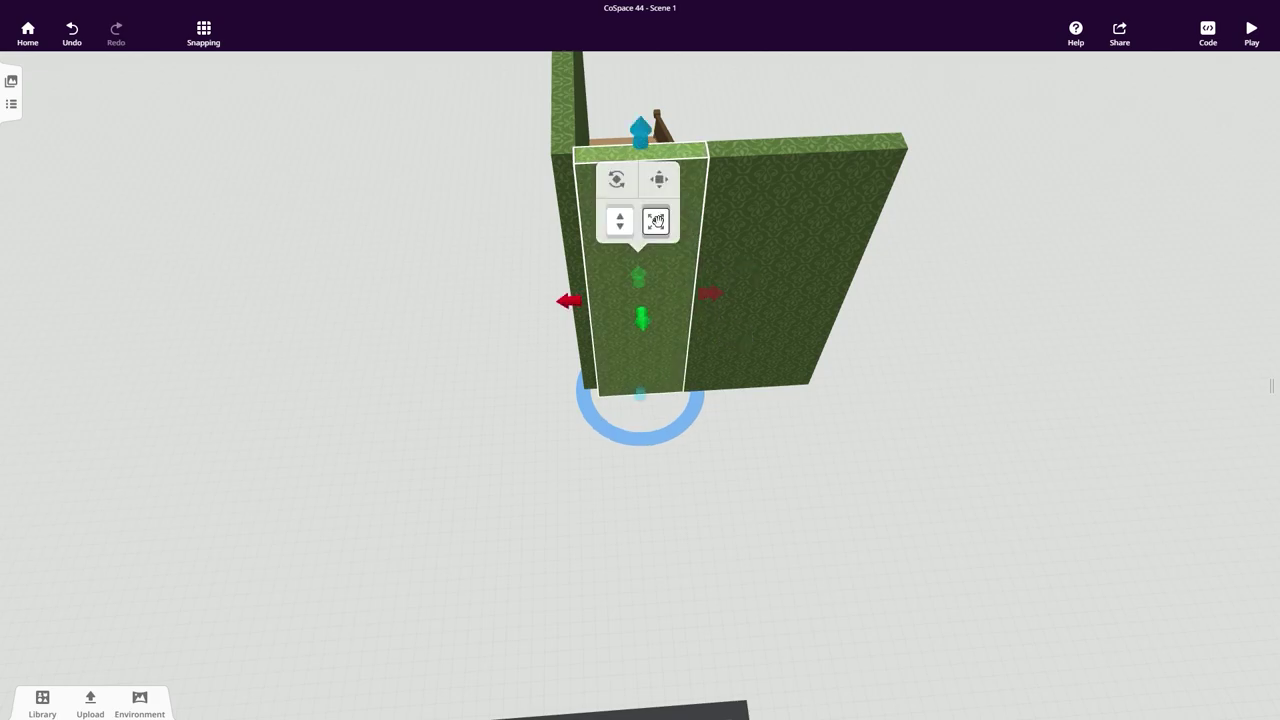
left_click_drag(640, 131, 640, 240)
Add a cuboid on the floor in front of the opening under the stairs.
right_click_drag(607, 594, 617, 588)
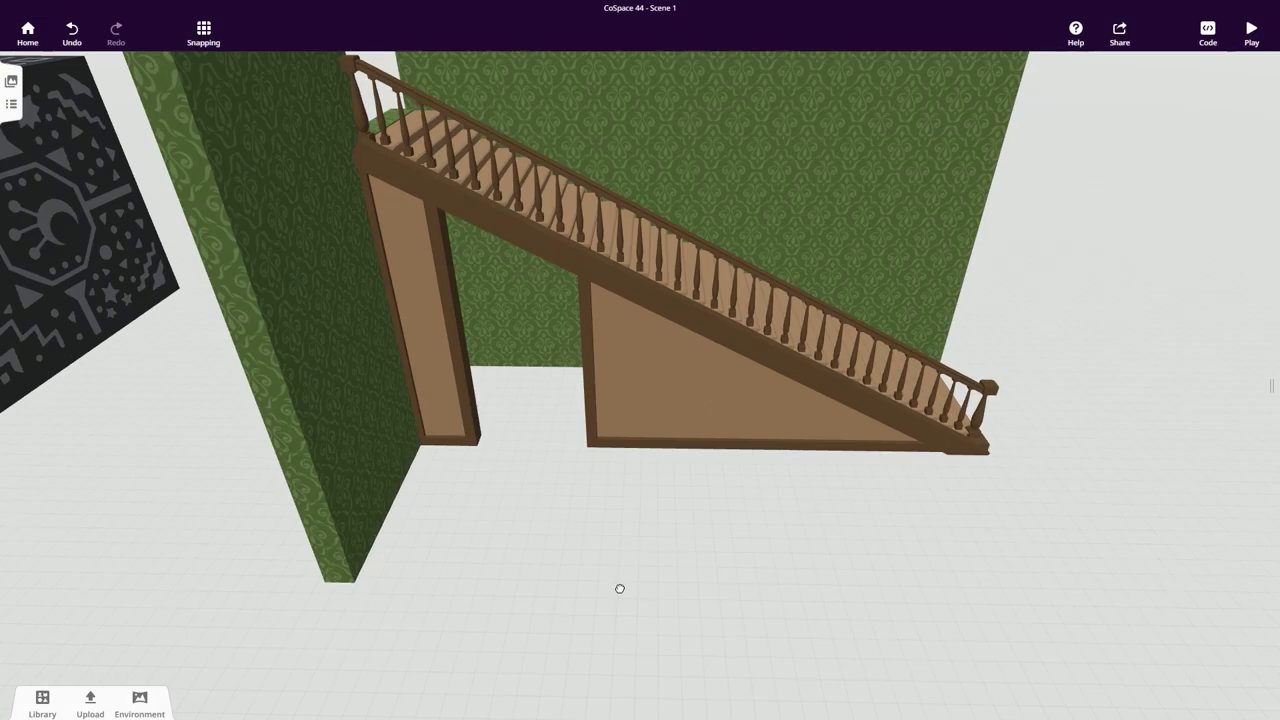
scroll(611, 579, "up", 2)
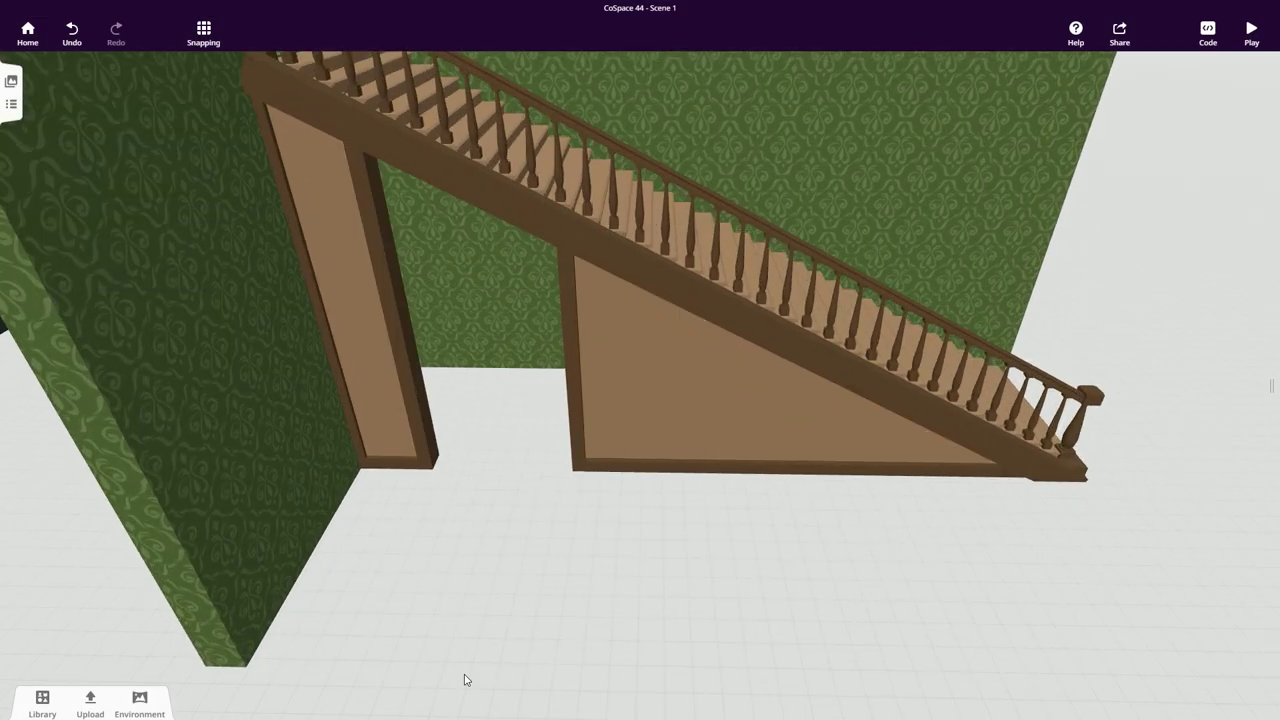
left_click(40, 711)
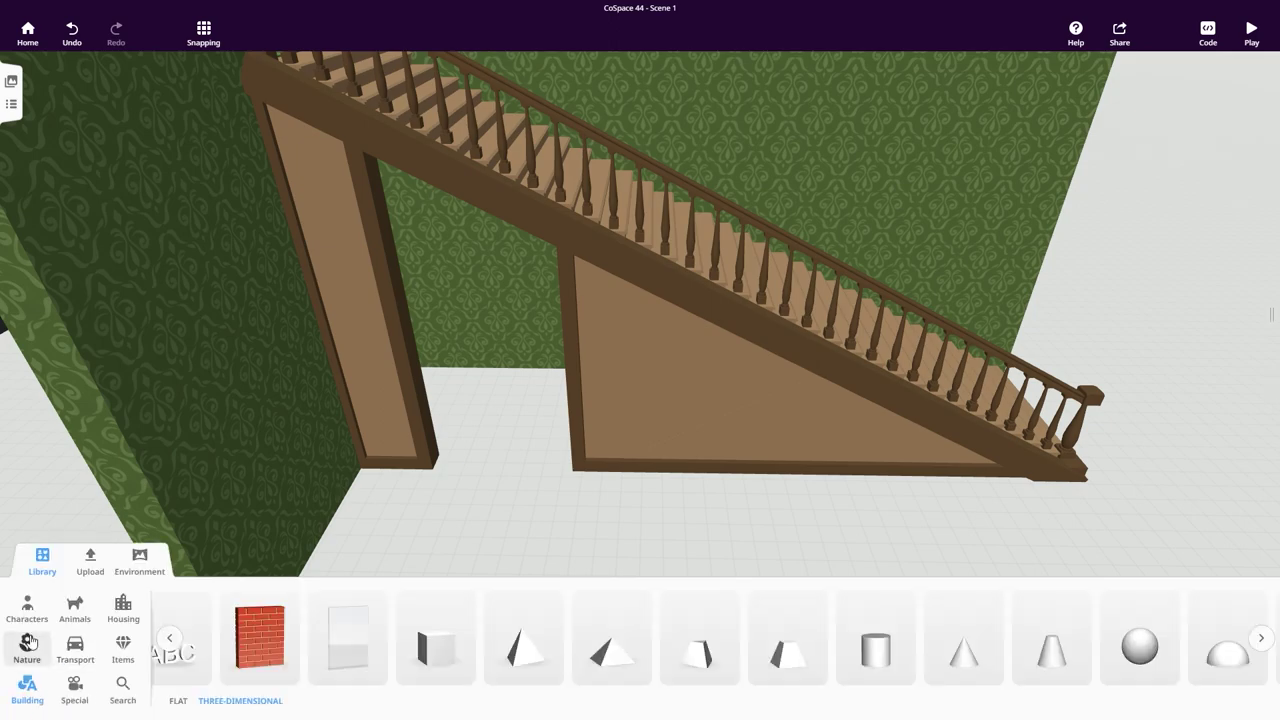
left_click_drag(450, 663, 506, 545)
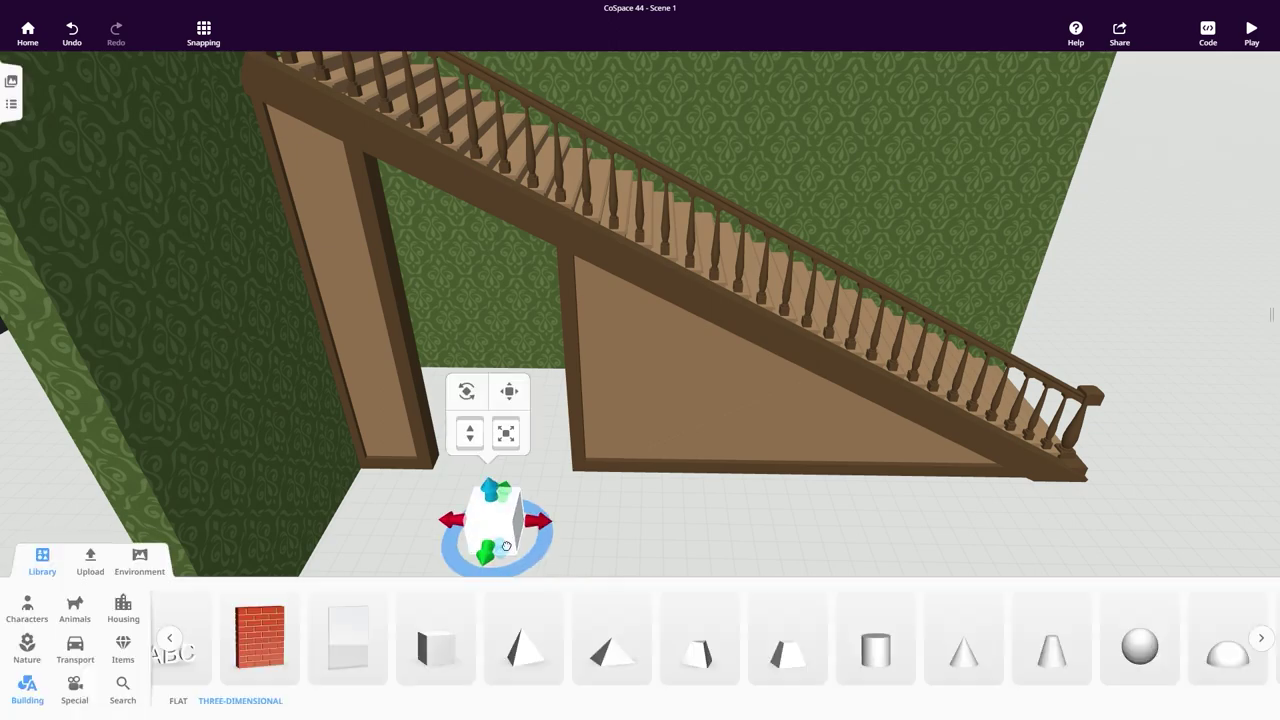
left_click(50, 567)
left_click_drag(567, 631, 574, 601)
scroll(575, 601, "up", 3)
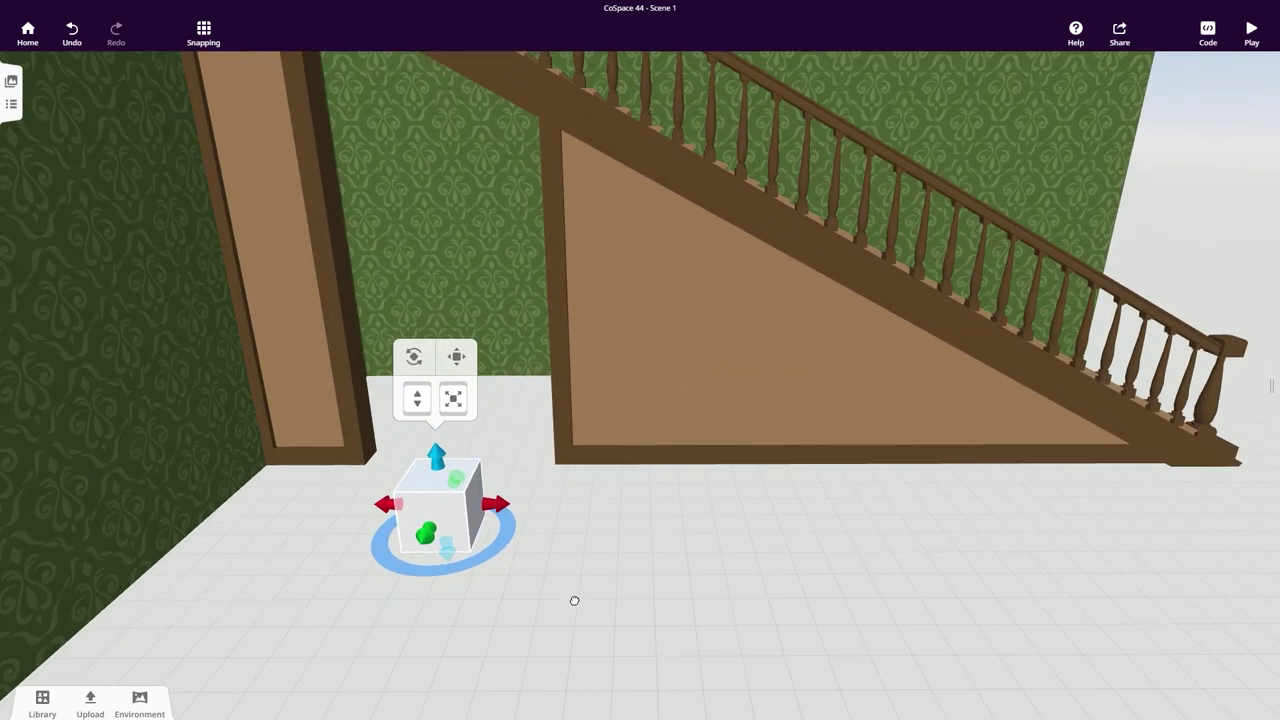
Give the new cuboid the grass texture and recolour it with a custom dark purple.
left_click(472, 495)
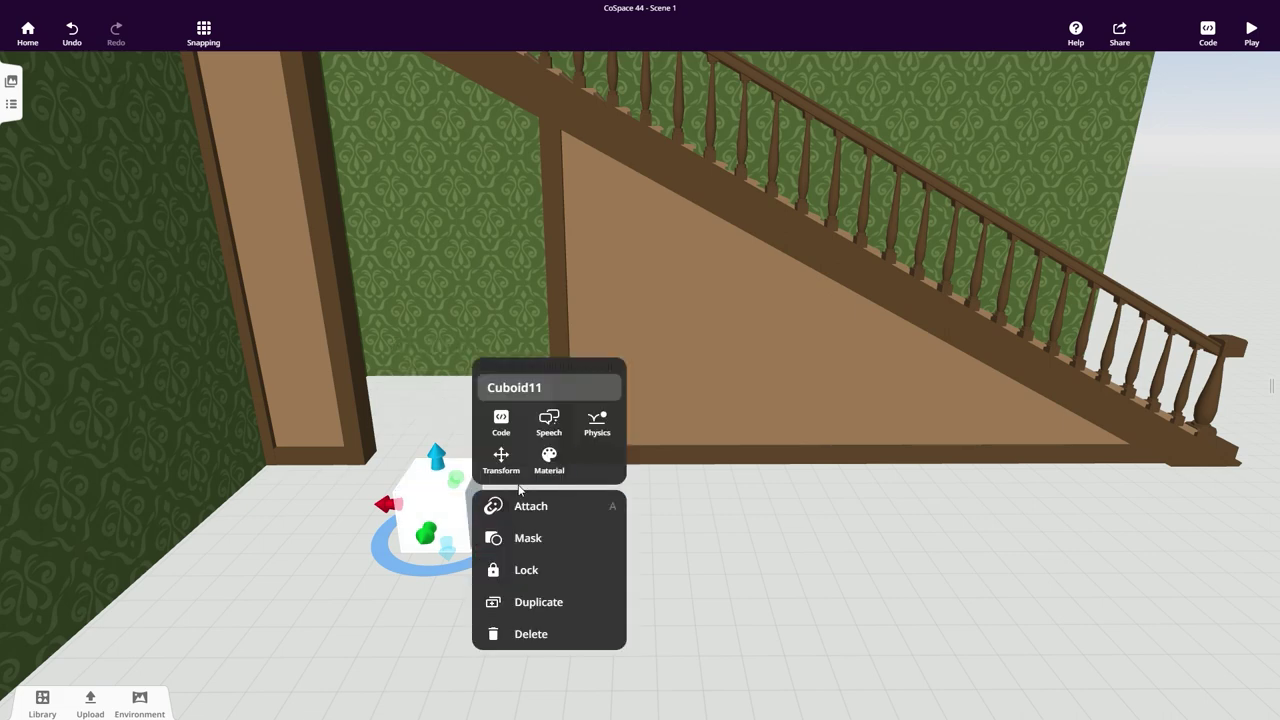
left_click(563, 466)
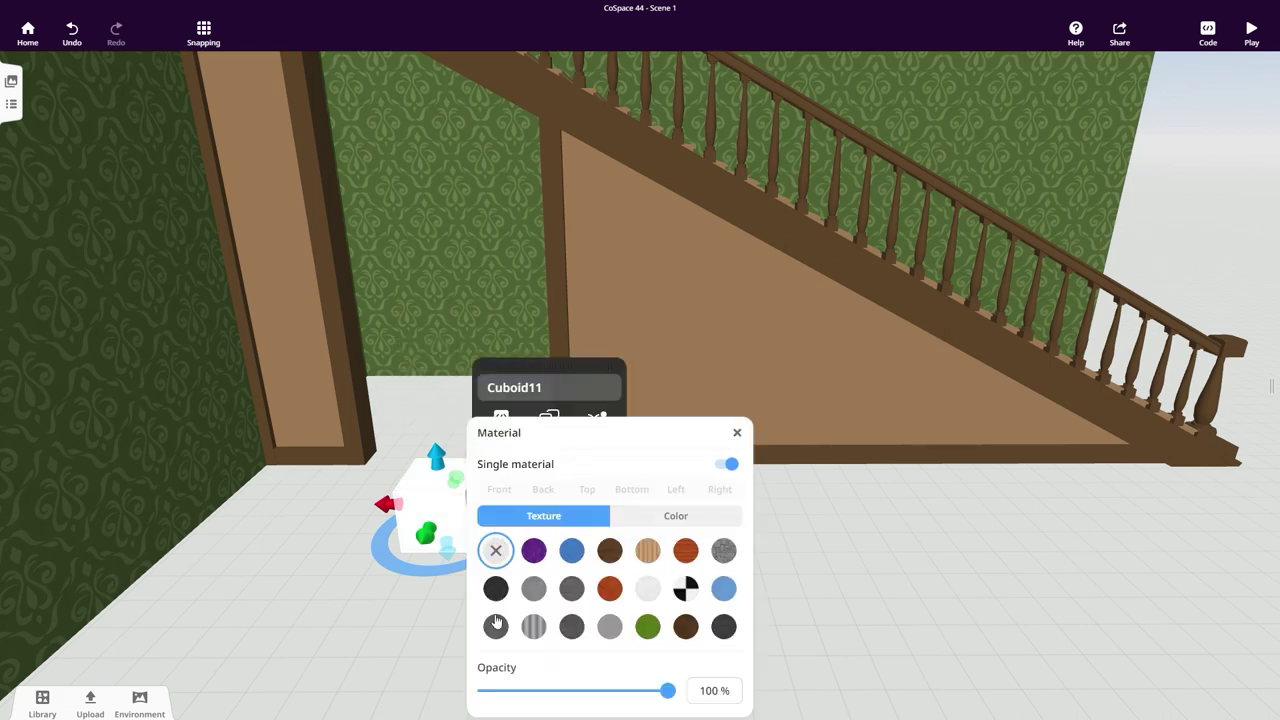
left_click(649, 628)
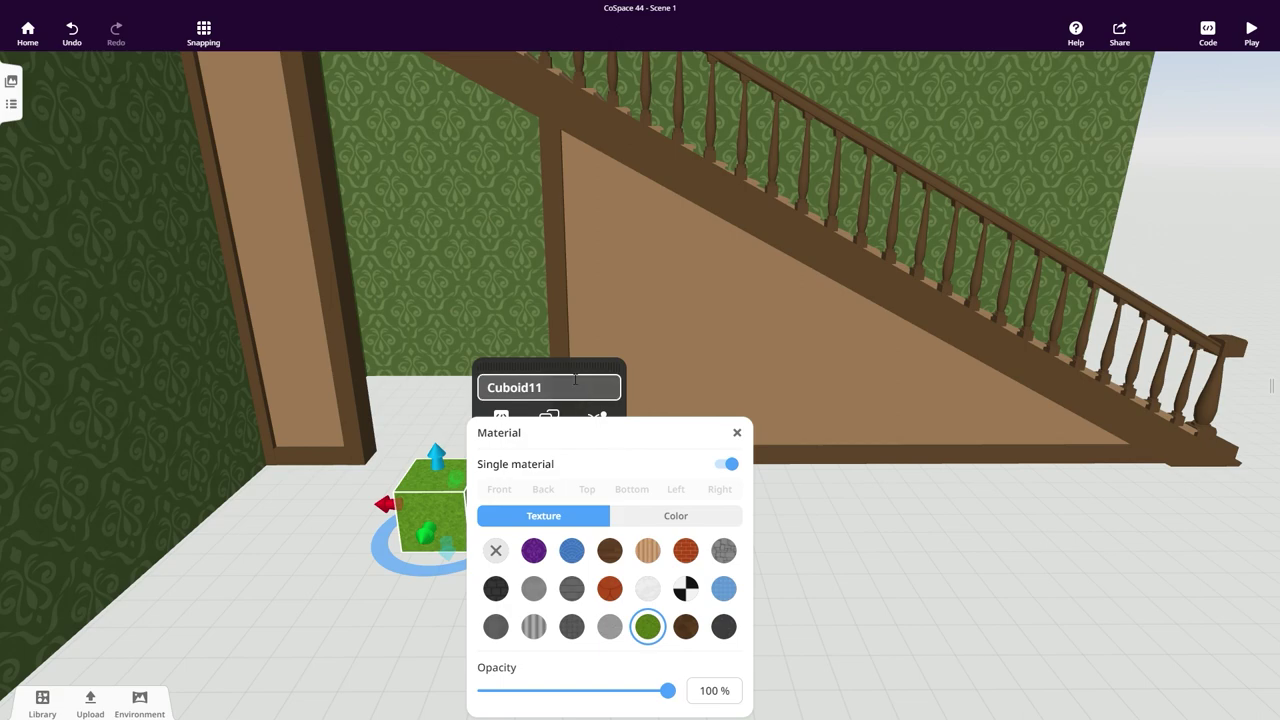
left_click(818, 476)
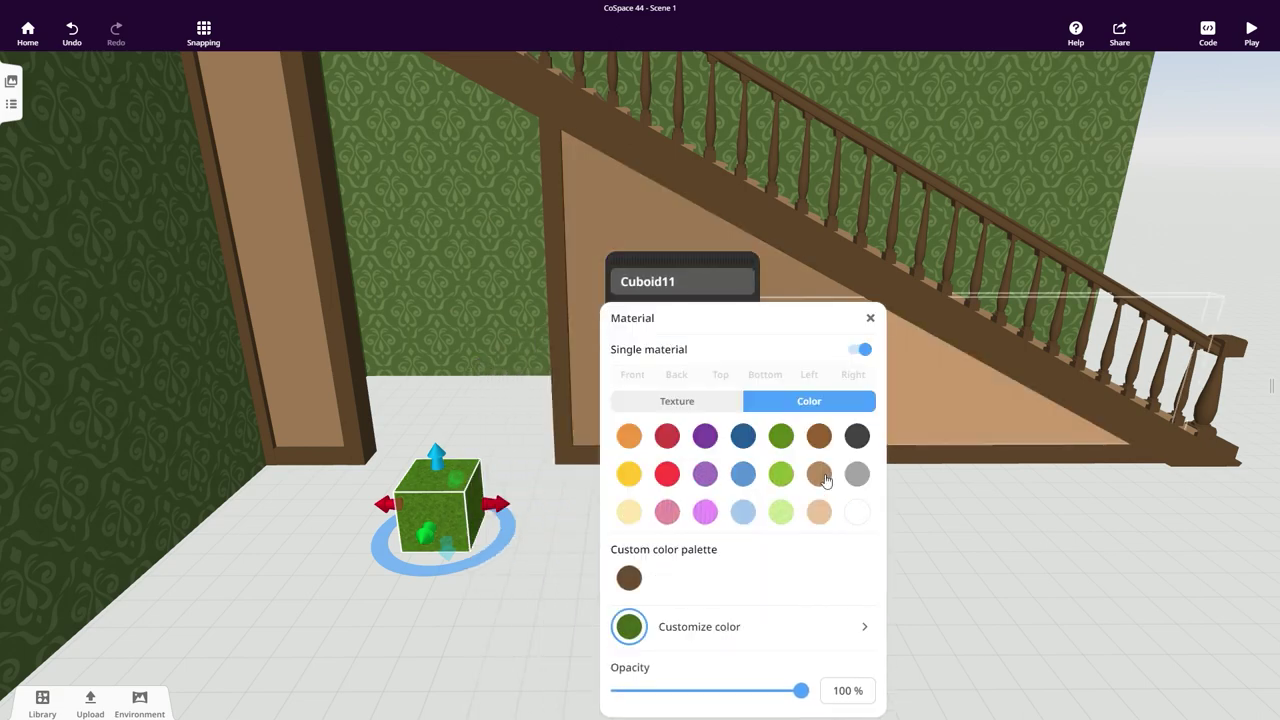
left_click(739, 628)
left_click_drag(771, 522, 715, 557)
left_click(545, 570)
Move the purple cuboid into the opening under the stairs and shape it into a flat carpet filling the nook floor.
left_click_drag(545, 570, 521, 625)
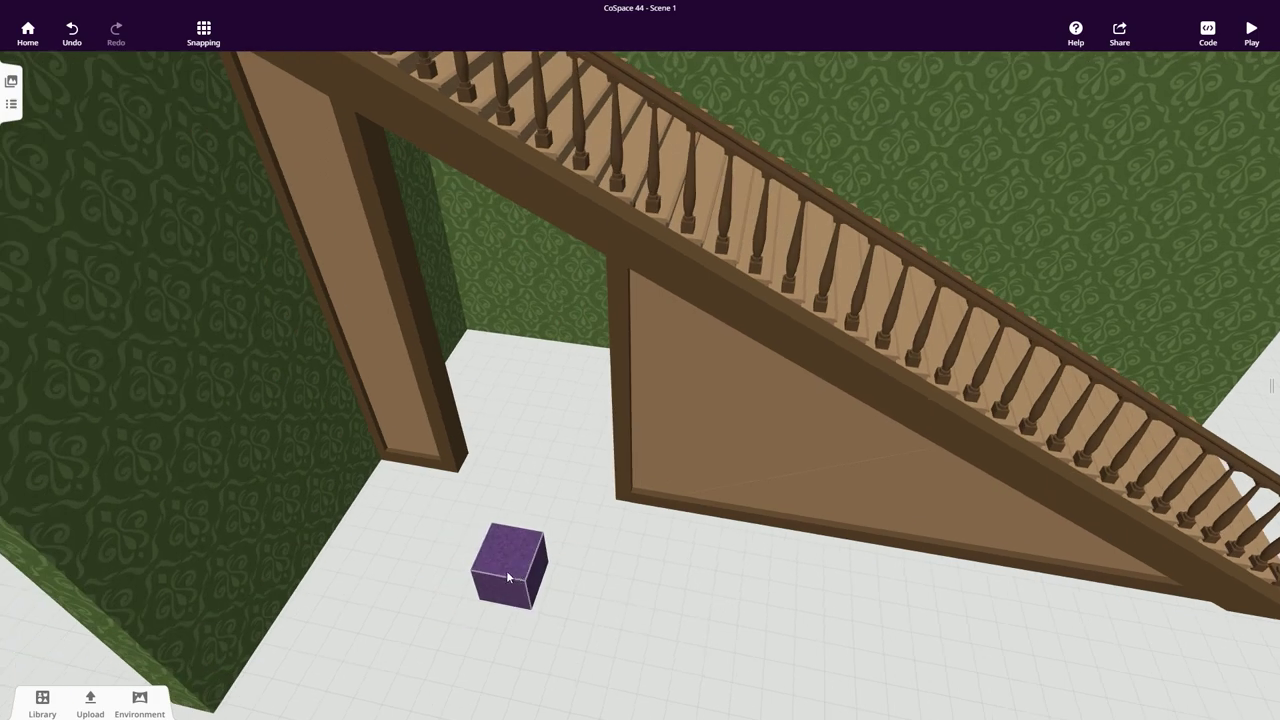
left_click_drag(508, 575, 475, 341)
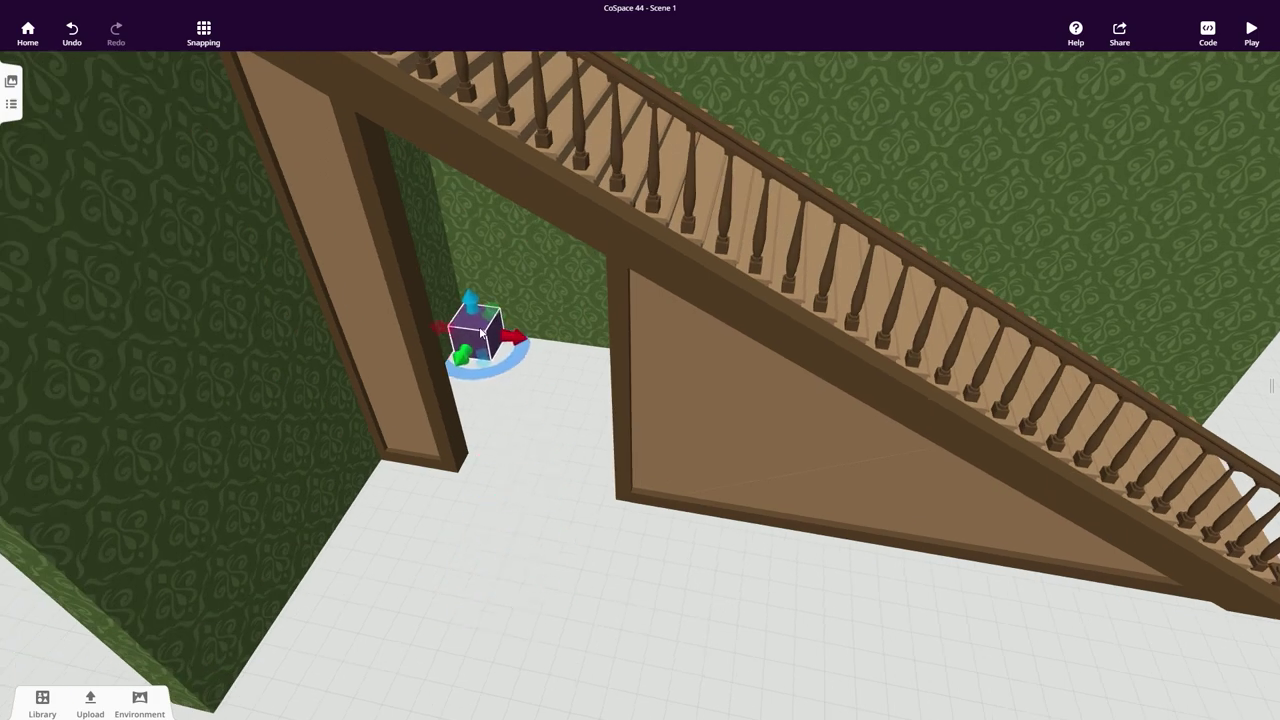
left_click_drag(470, 250, 474, 340)
left_click_drag(690, 480, 884, 135)
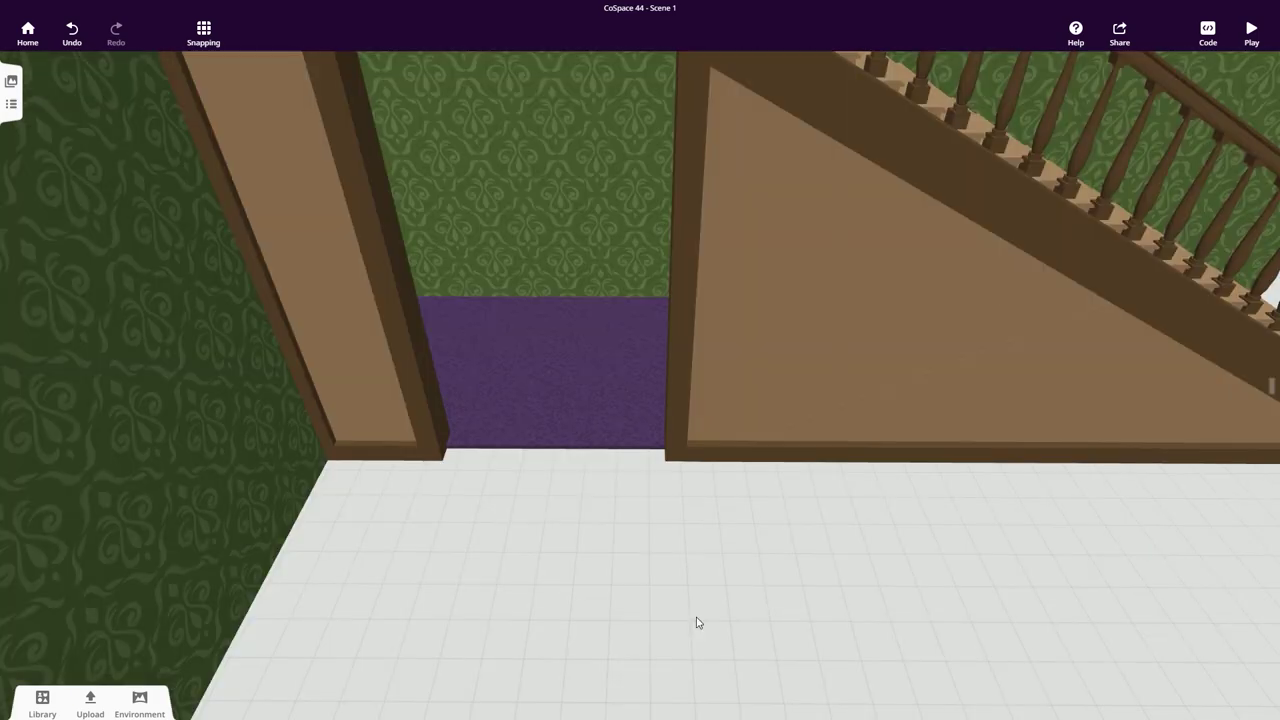
Add a double bed from the housing models in front of the opening under the stairs.
left_click(42, 703)
left_click(123, 606)
left_click(255, 700)
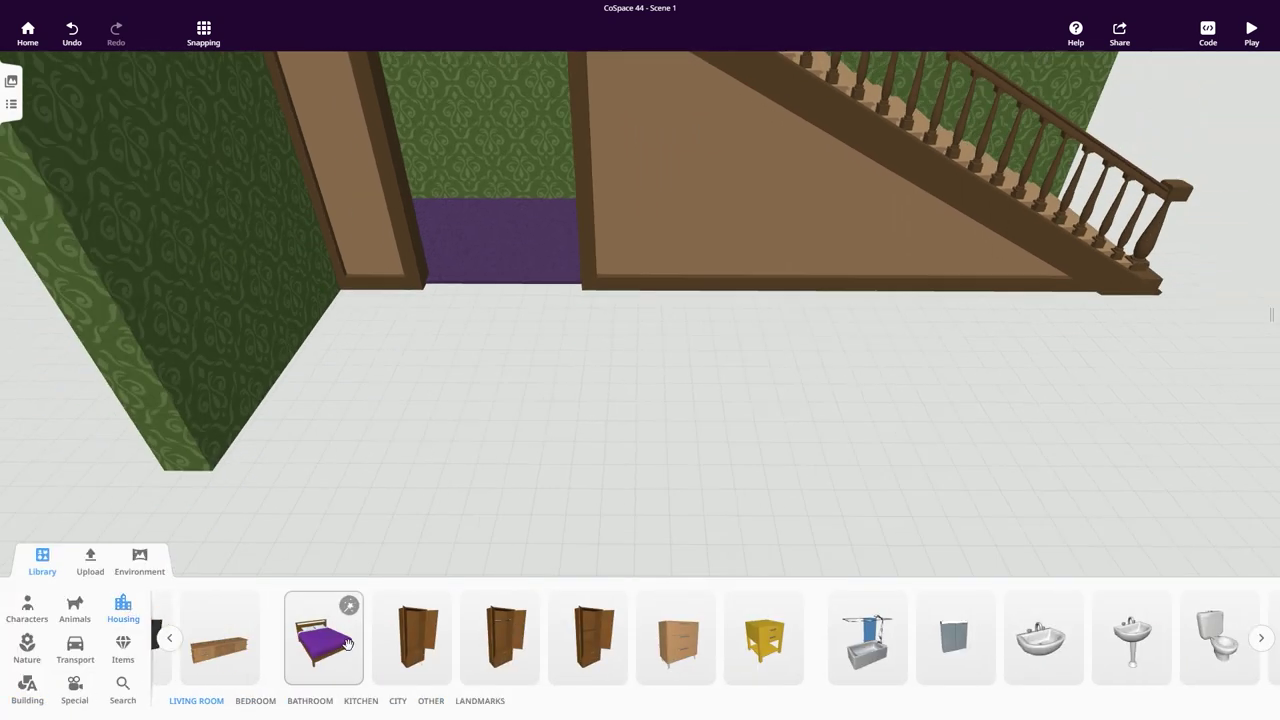
left_click_drag(347, 643, 505, 418)
Recolour the double bed's blanket with the custom grey-green #7A8469.
right_click(640, 440)
left_click_drag(640, 430, 848, 288)
left_click(776, 452)
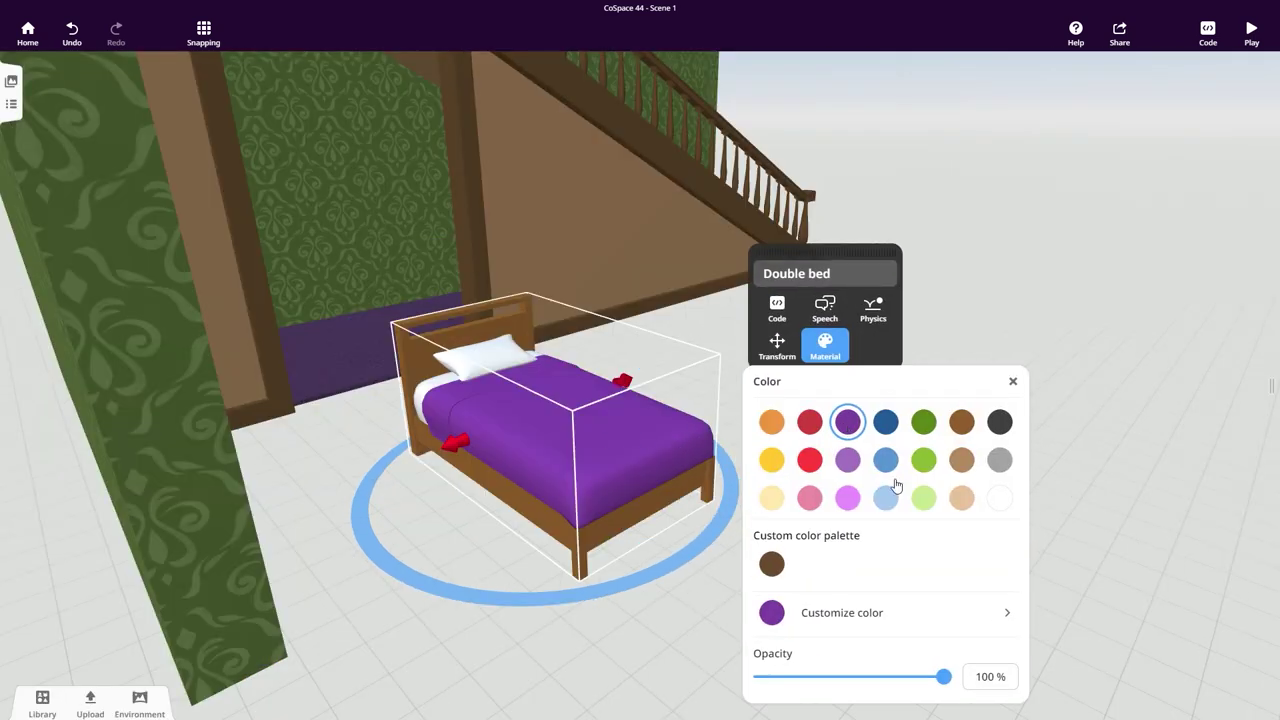
left_click(922, 498)
left_click(866, 613)
left_click(837, 486)
left_click(806, 500)
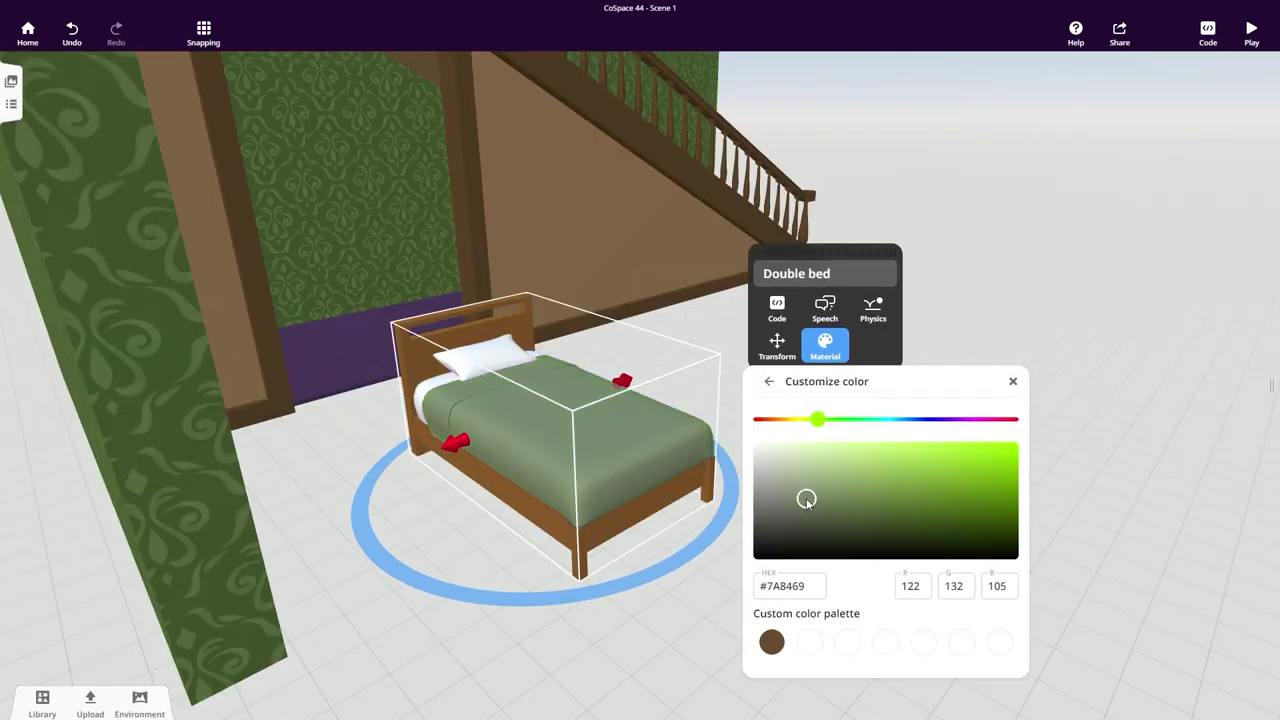
Rotate the bed a quarter turn with snap to grid on so its side faces the opening, and turn snapping off.
left_click_drag(1075, 428, 837, 477)
left_click(600, 420)
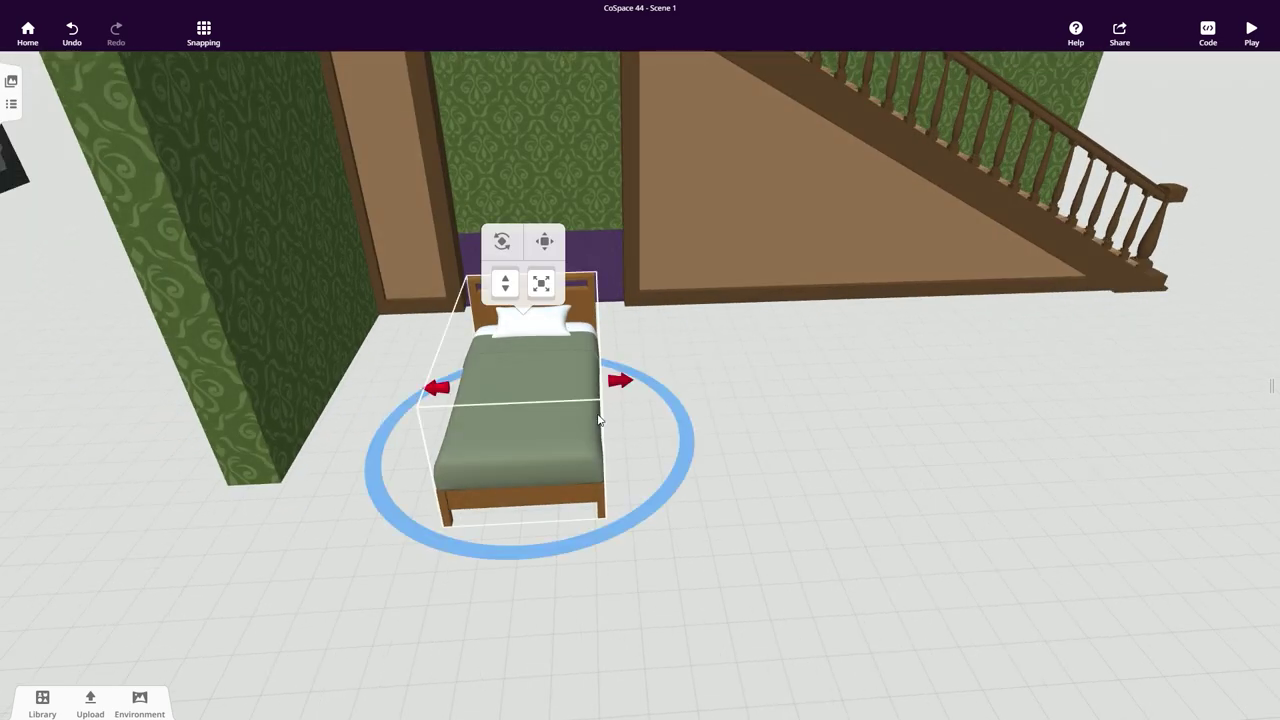
left_click(515, 249)
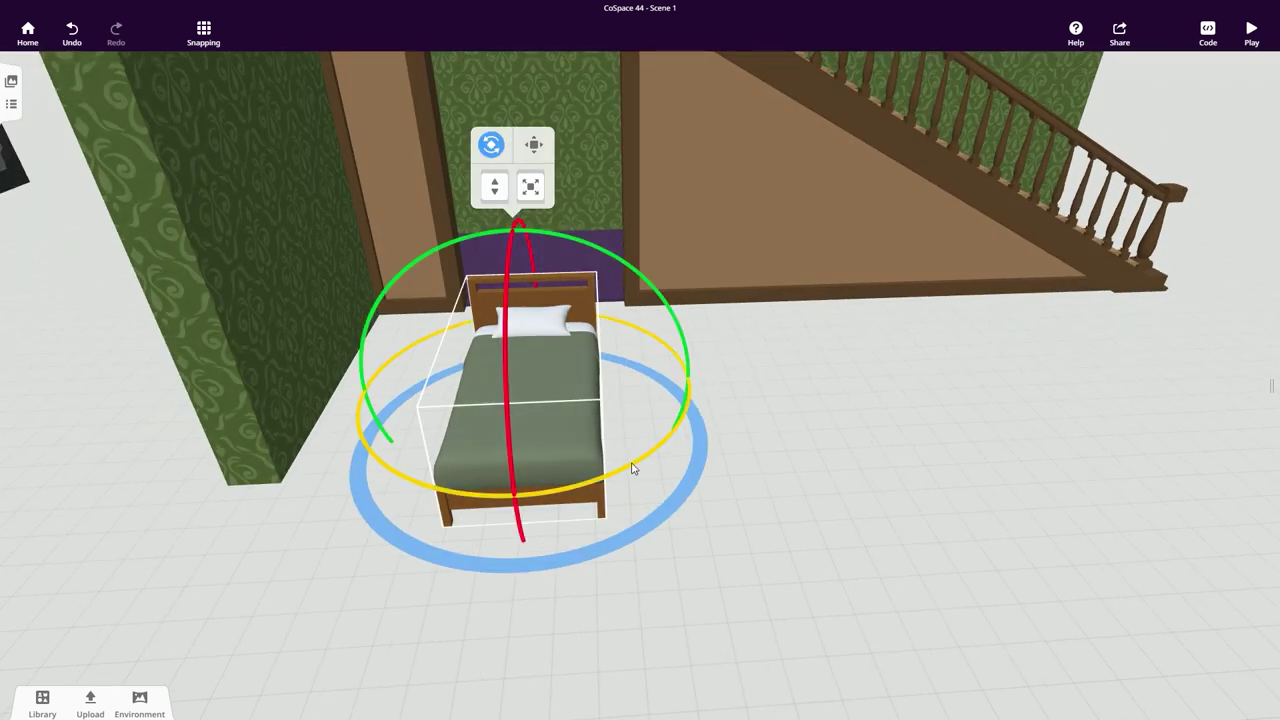
left_click(205, 38)
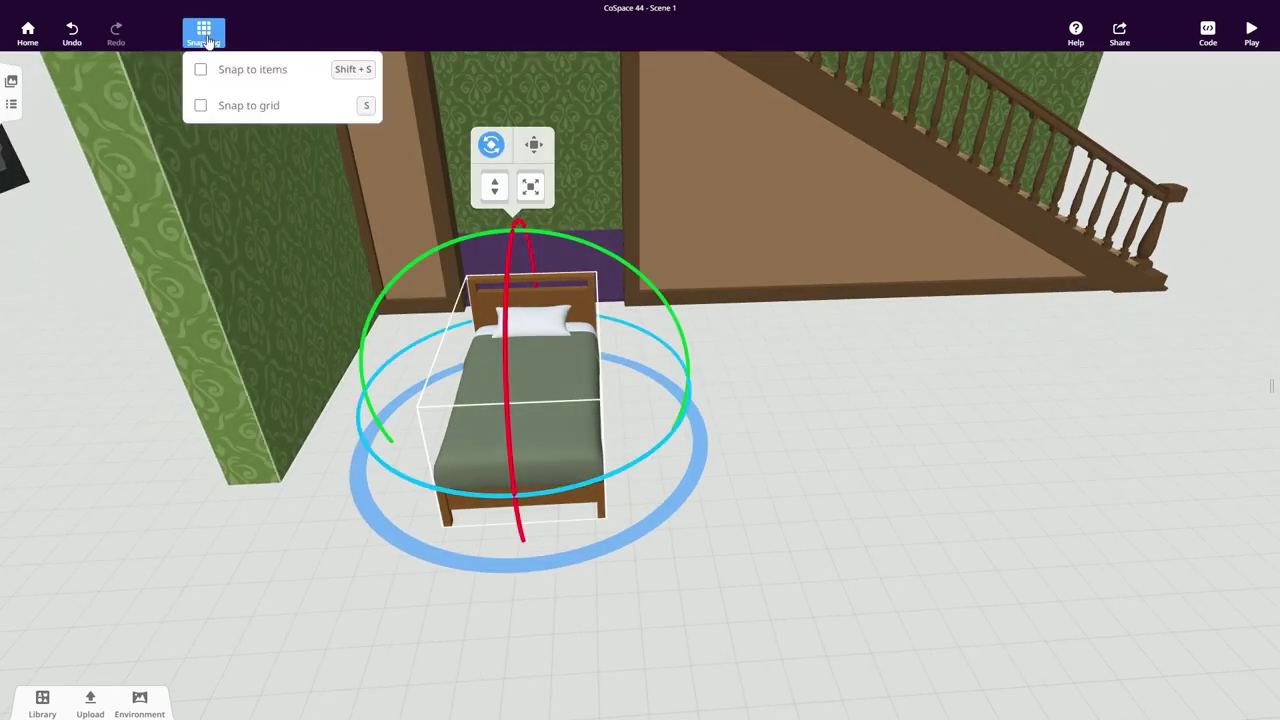
left_click(205, 111)
left_click_drag(640, 464, 600, 296)
left_click(214, 40)
left_click(206, 110)
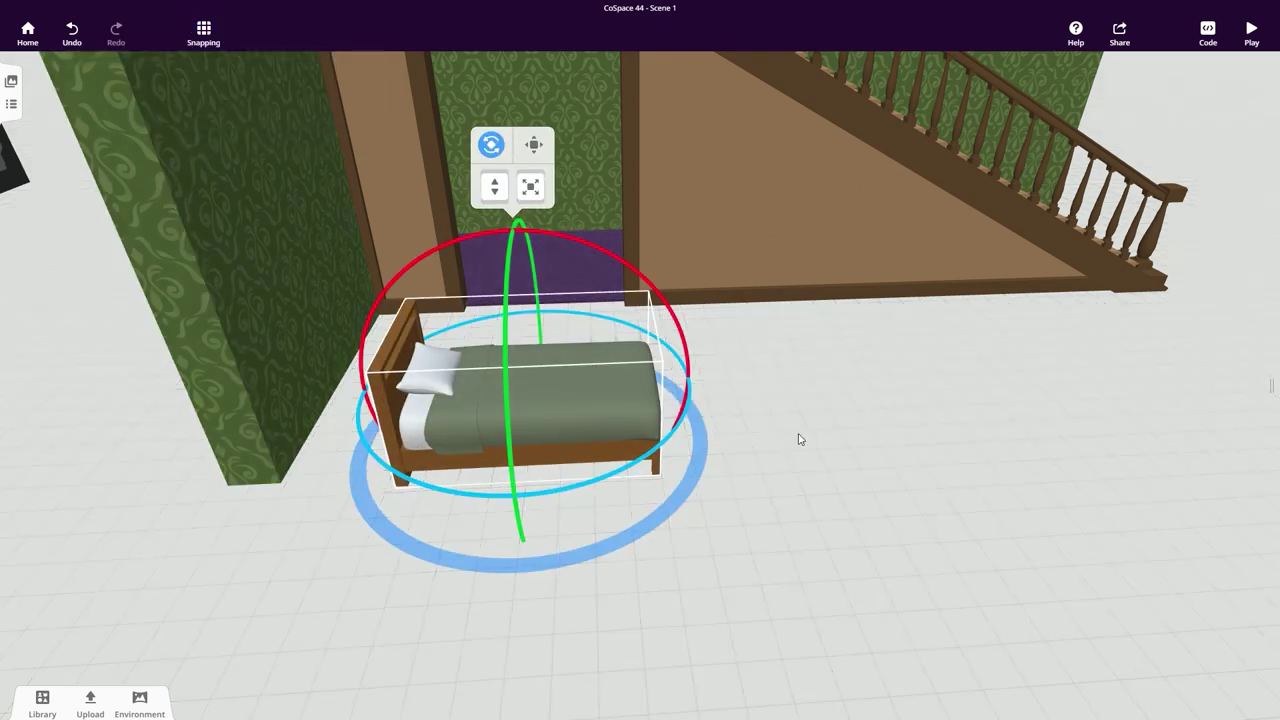
left_click_drag(799, 436, 714, 487)
Move the bed into the nook under the stairs onto the purple carpet and resize it to fit the opening.
left_click_drag(577, 390, 703, 197)
scroll(697, 175, "up", 2)
left_click(656, 104)
scroll(688, 600, "up", 3)
left_click_drag(688, 631, 688, 662)
left_click_drag(632, 335, 655, 238)
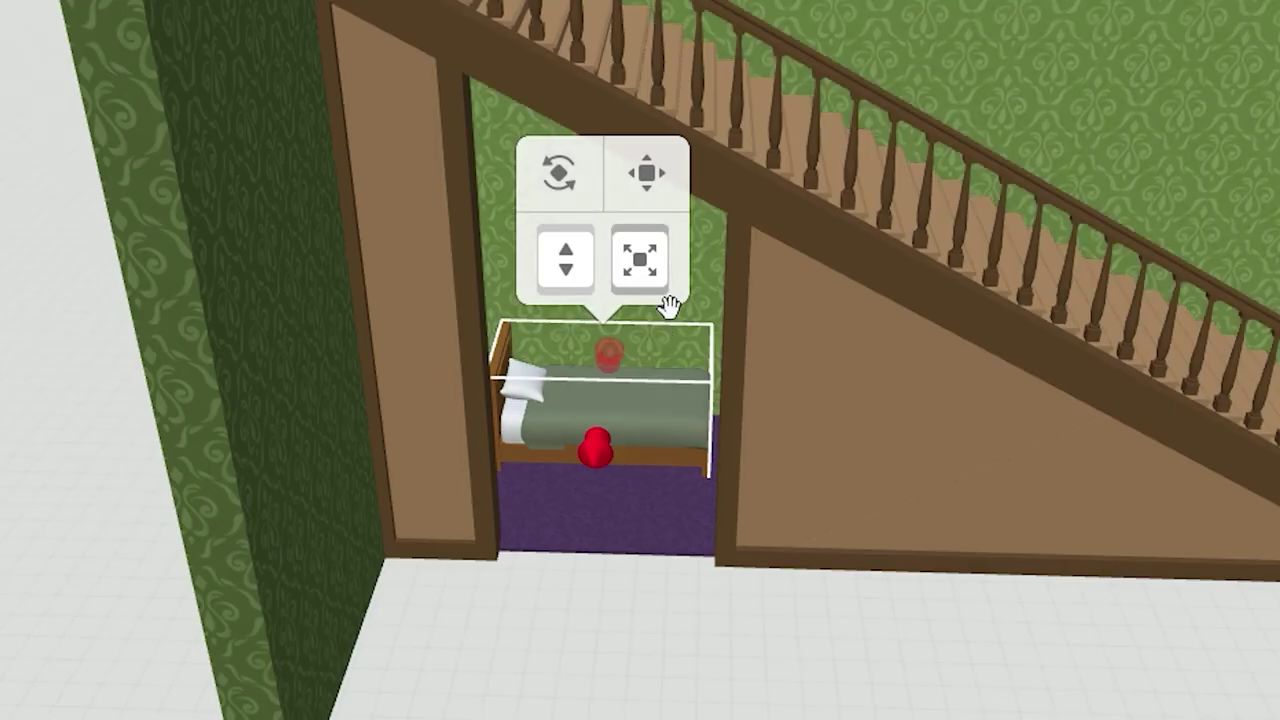
left_click_drag(645, 263, 780, 400)
scroll(640, 420, "up", 2)
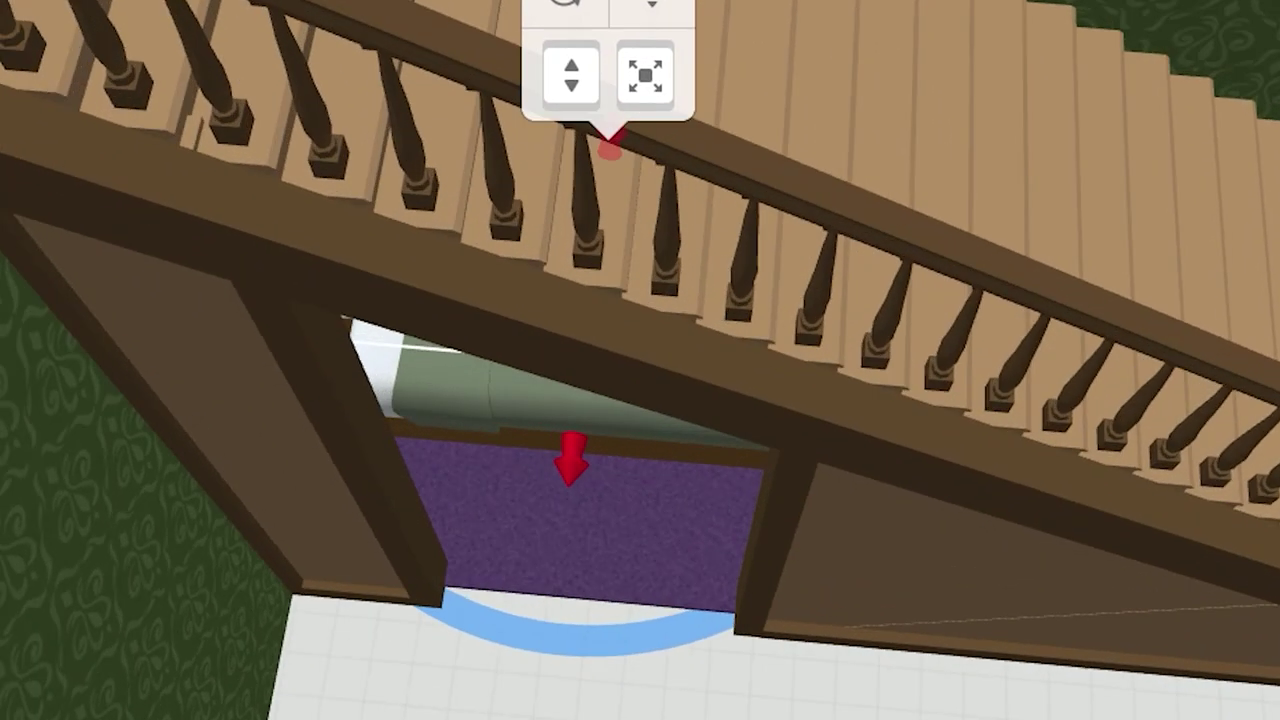
left_click_drag(640, 420, 662, 440)
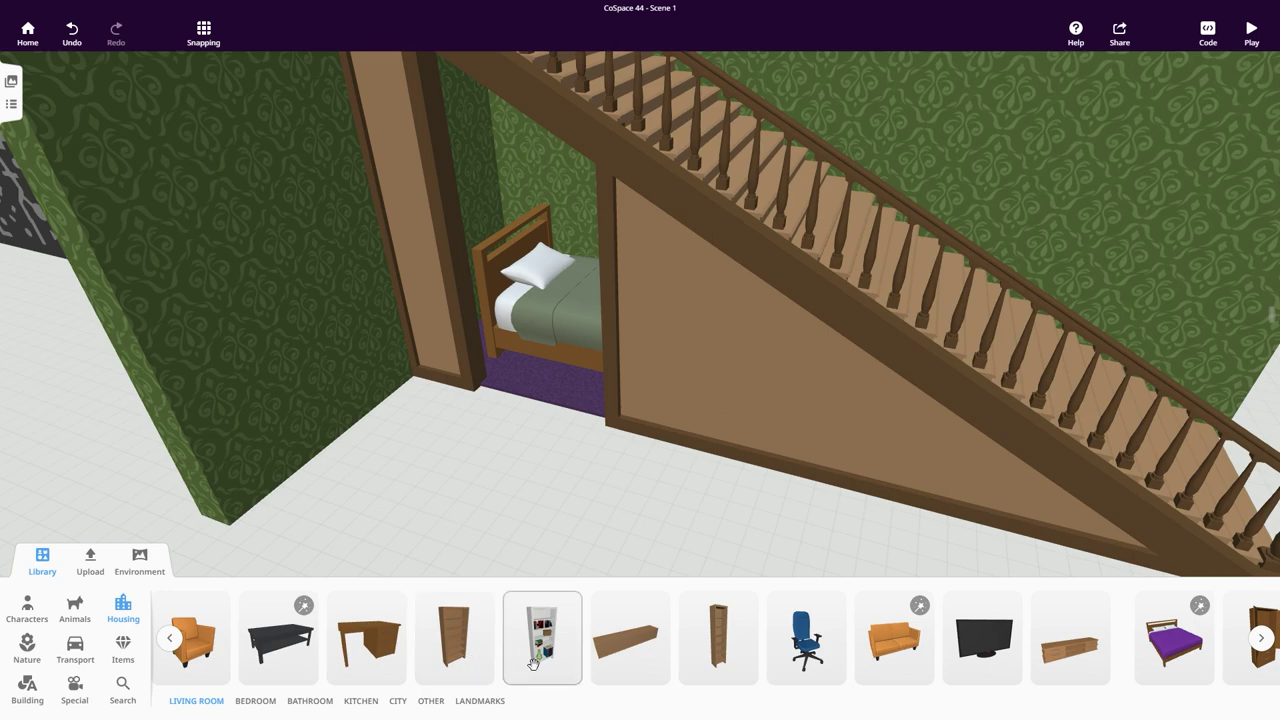
Add a filled book shelf from the living room models in front of the nook under the stairs.
left_click_drag(555, 610, 524, 500)
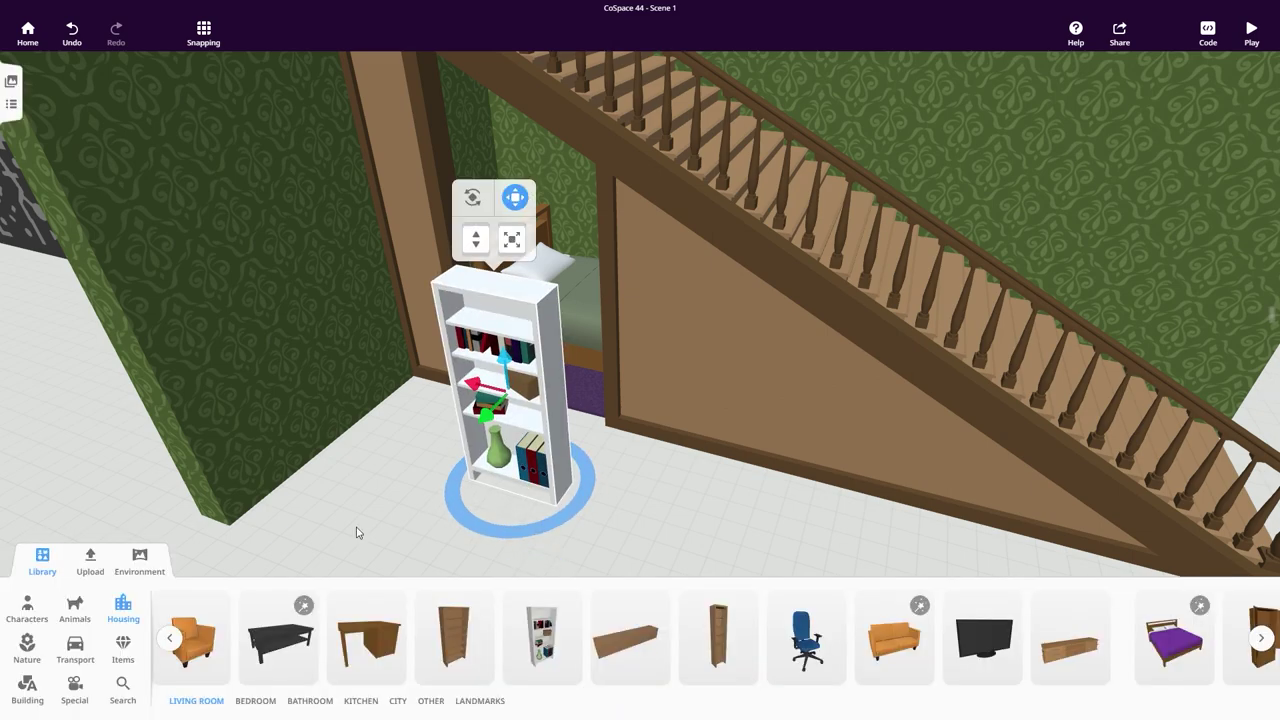
left_click(46, 558)
left_click_drag(365, 590, 411, 538)
Recolour the filled book shelf with a custom dark brown based on the brown swatch.
right_click(614, 313)
left_click(692, 283)
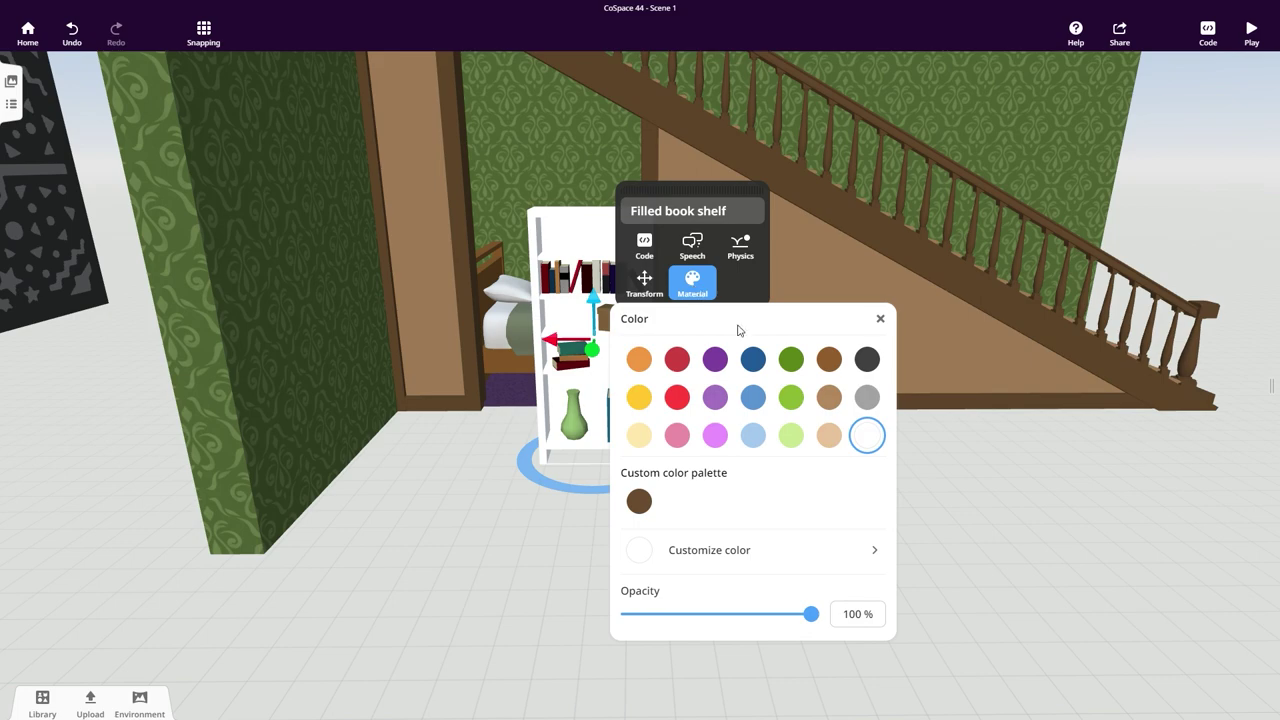
left_click(829, 360)
left_click(785, 550)
left_click_drag(799, 437, 758, 463)
Rotate the book shelf a quarter turn with snap to grid on, and turn snapping off.
left_click_drag(702, 548, 449, 600)
left_click(497, 467)
left_click(457, 200)
left_click(203, 35)
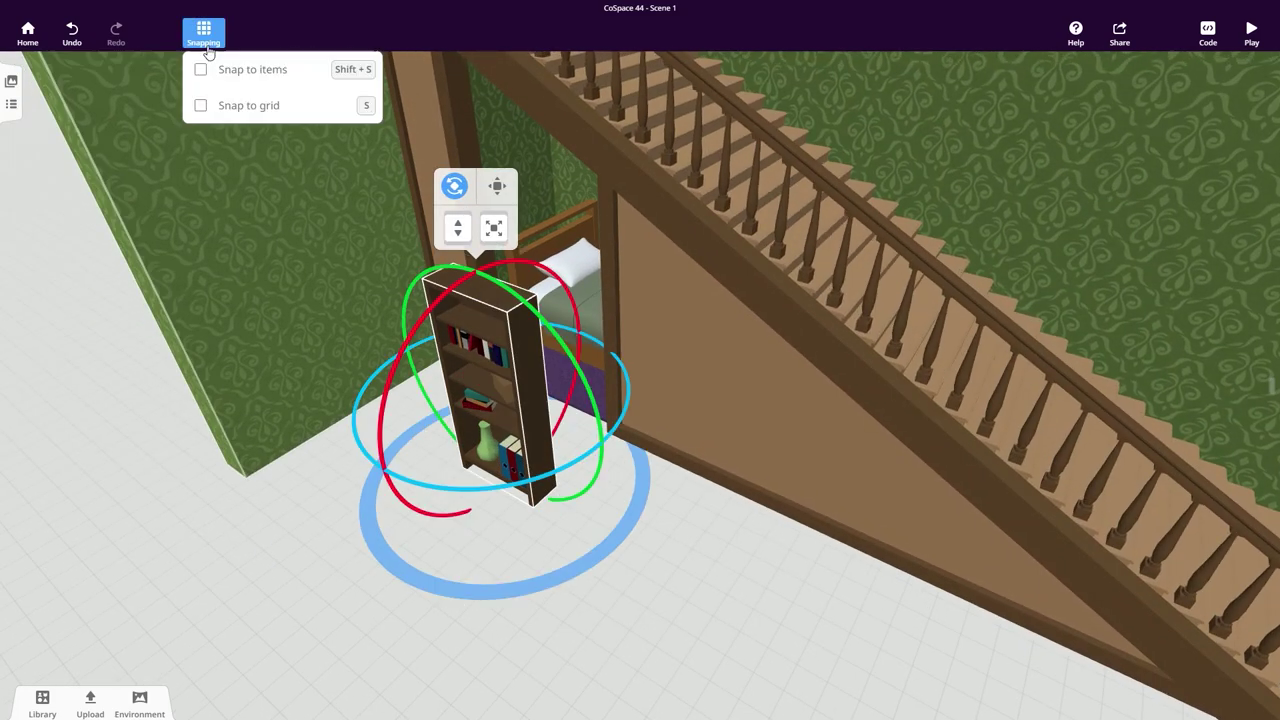
left_click(197, 103)
left_click_drag(600, 440, 589, 401)
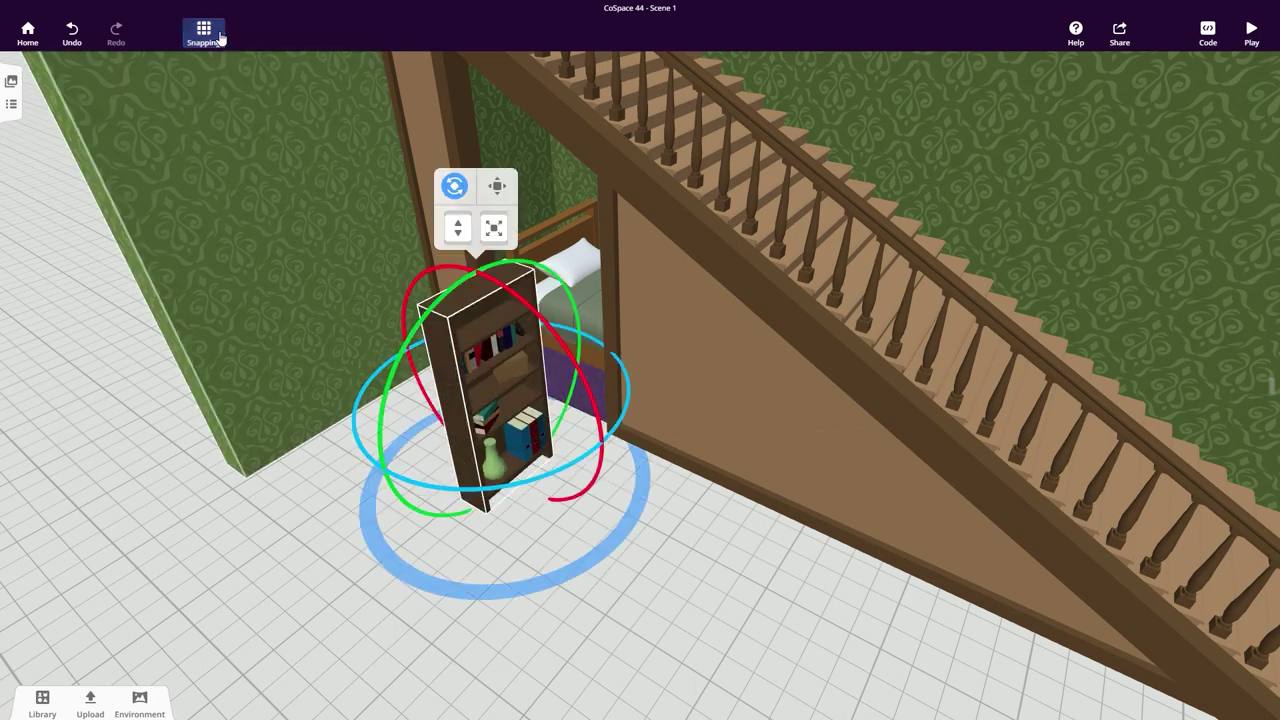
left_click(216, 38)
left_click(200, 105)
Move the book shelf into the nook under the stairs behind the bed's headboard.
left_click(300, 465)
left_click(456, 187)
left_click_drag(490, 425, 521, 274)
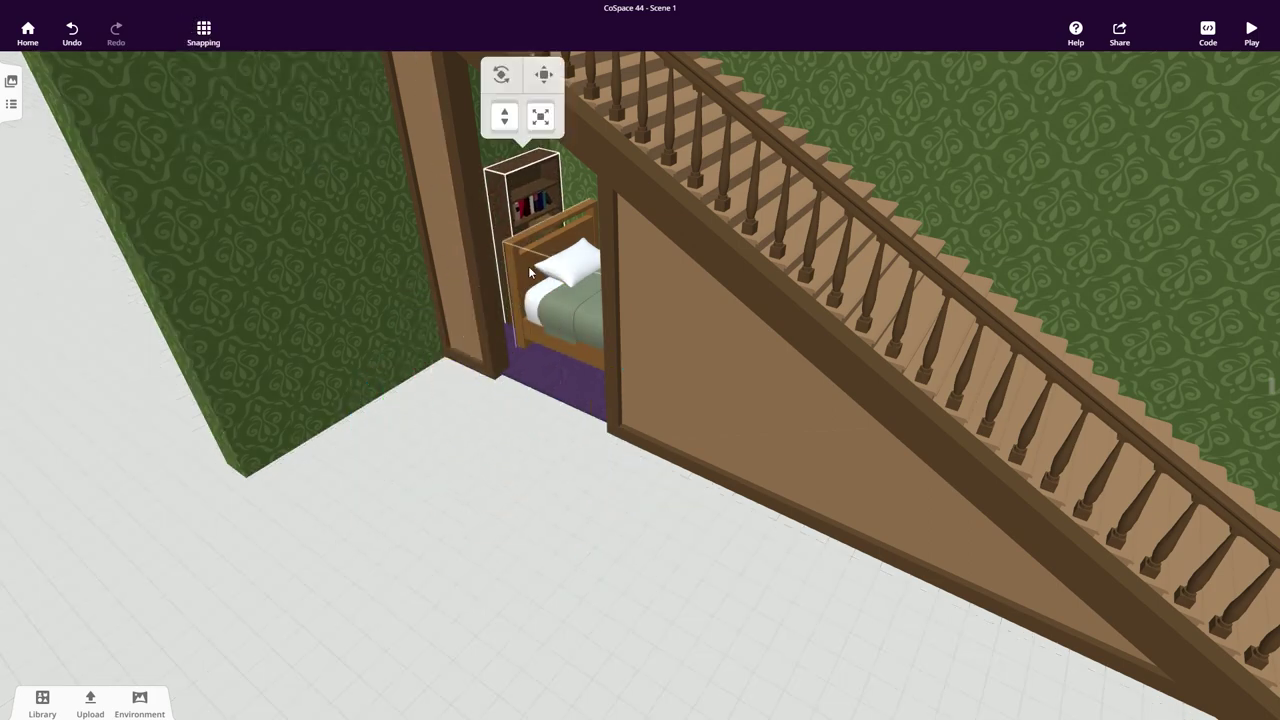
Enlarge the book shelf behind the bed's headboard in the nook under the stairs.
left_click_drag(543, 117, 592, 72)
left_click_drag(523, 543, 535, 330)
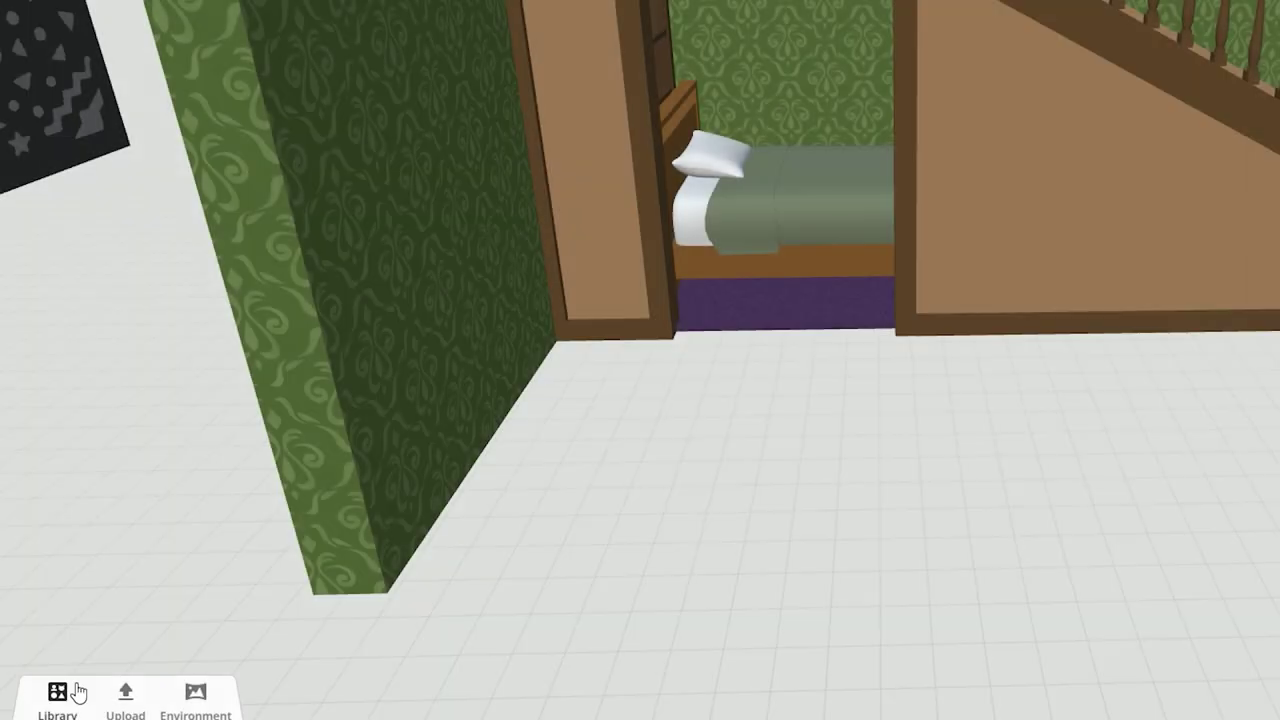
Add the red-haired character with glasses and a white shirt from the people models in front of the nook.
left_click(42, 700)
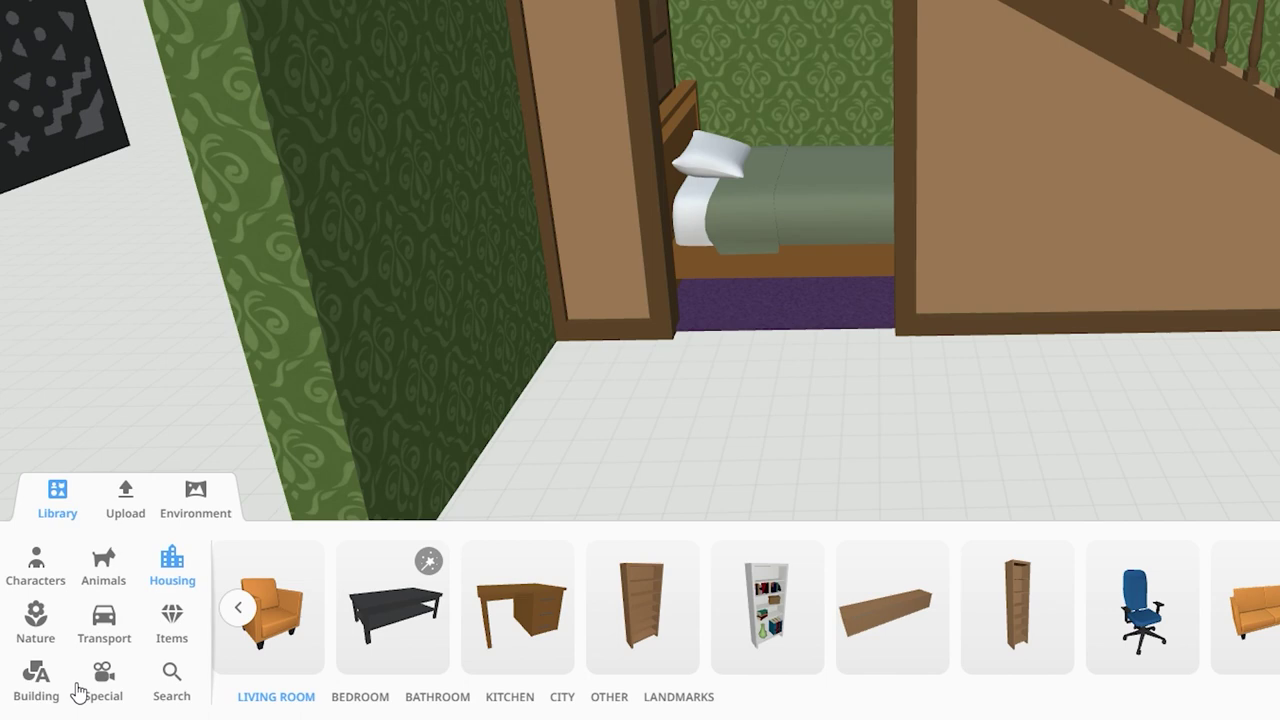
left_click(36, 562)
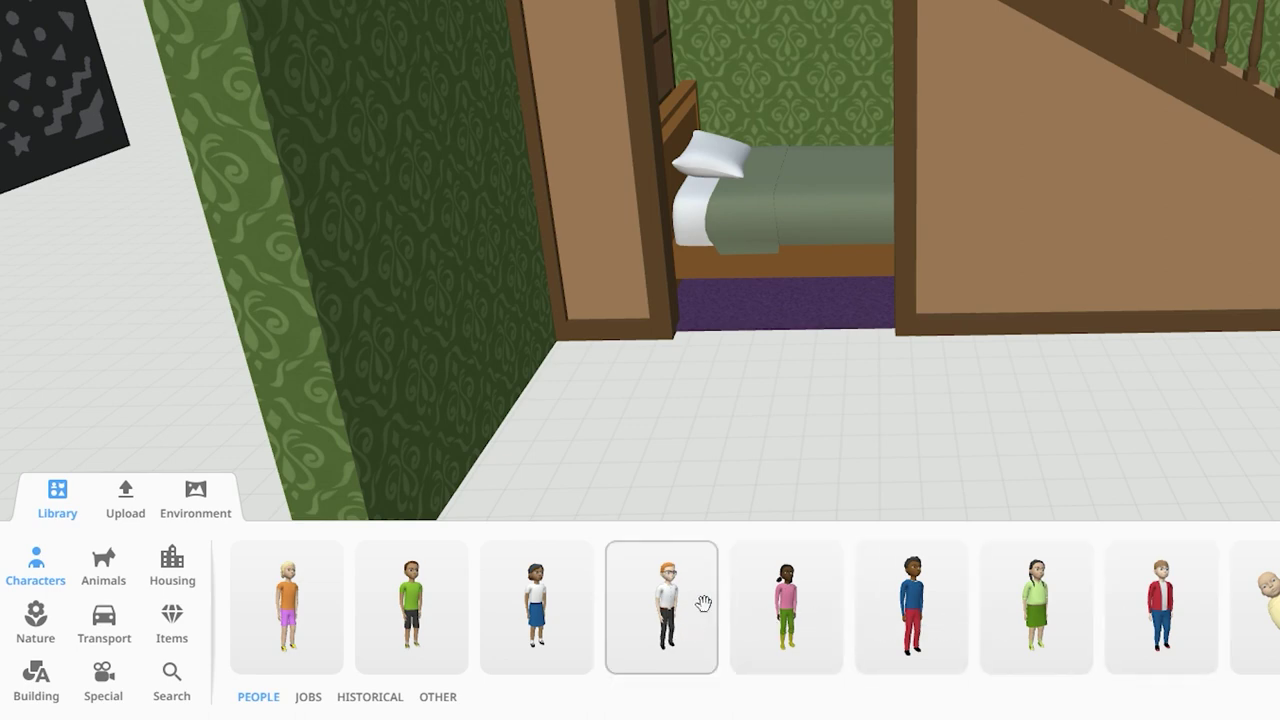
left_click_drag(717, 569, 842, 454)
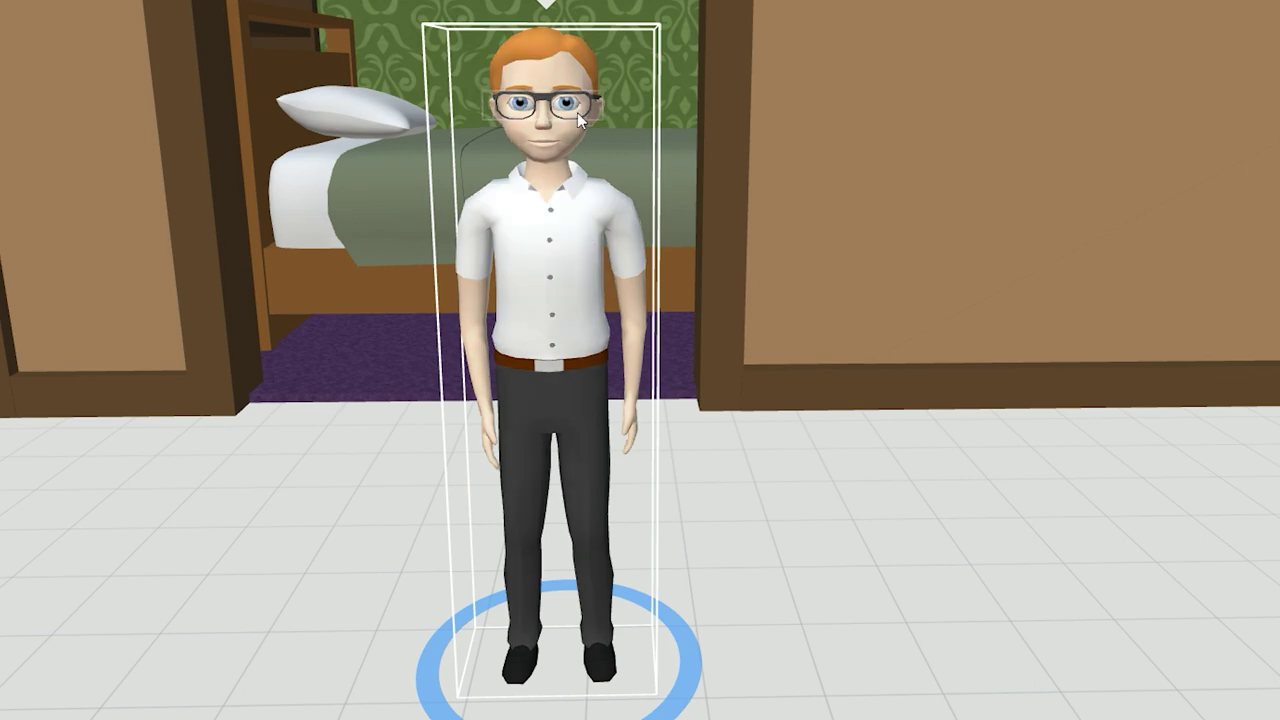
Recolour the character's shirt with a custom dark navy based on the dark blue swatch.
left_click(607, 206)
left_click(794, 166)
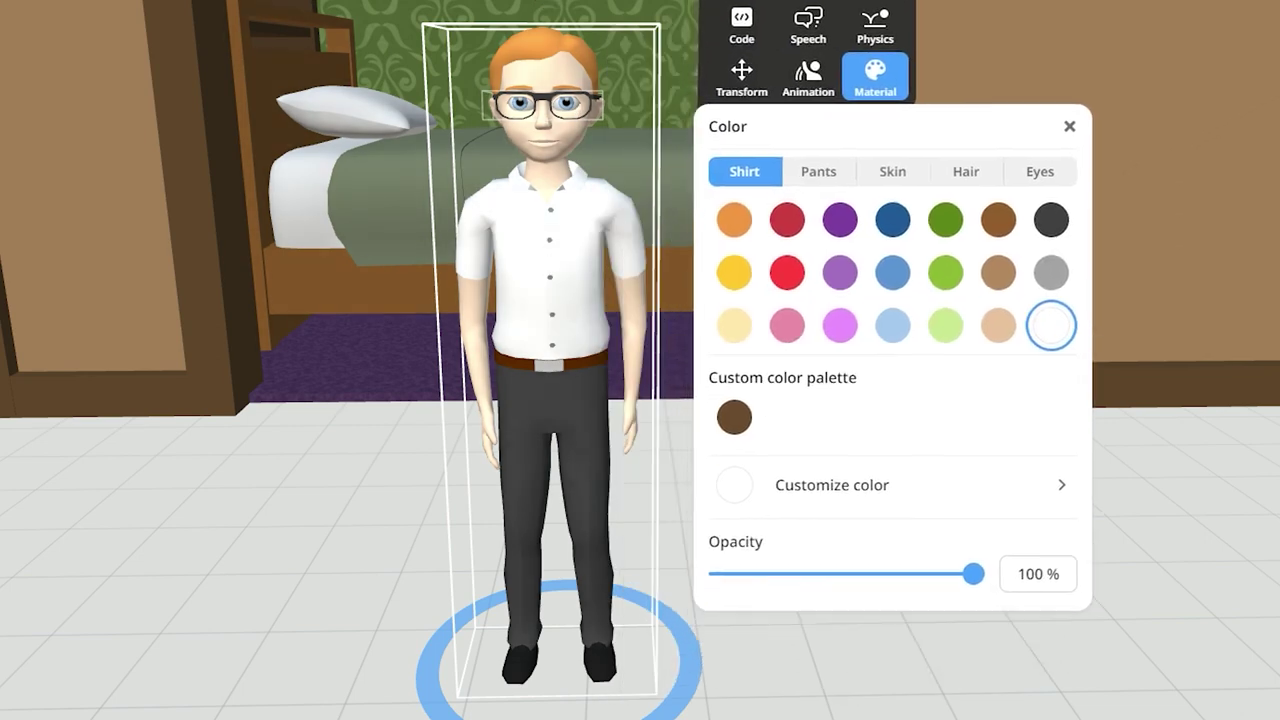
left_click(893, 219)
left_click(891, 486)
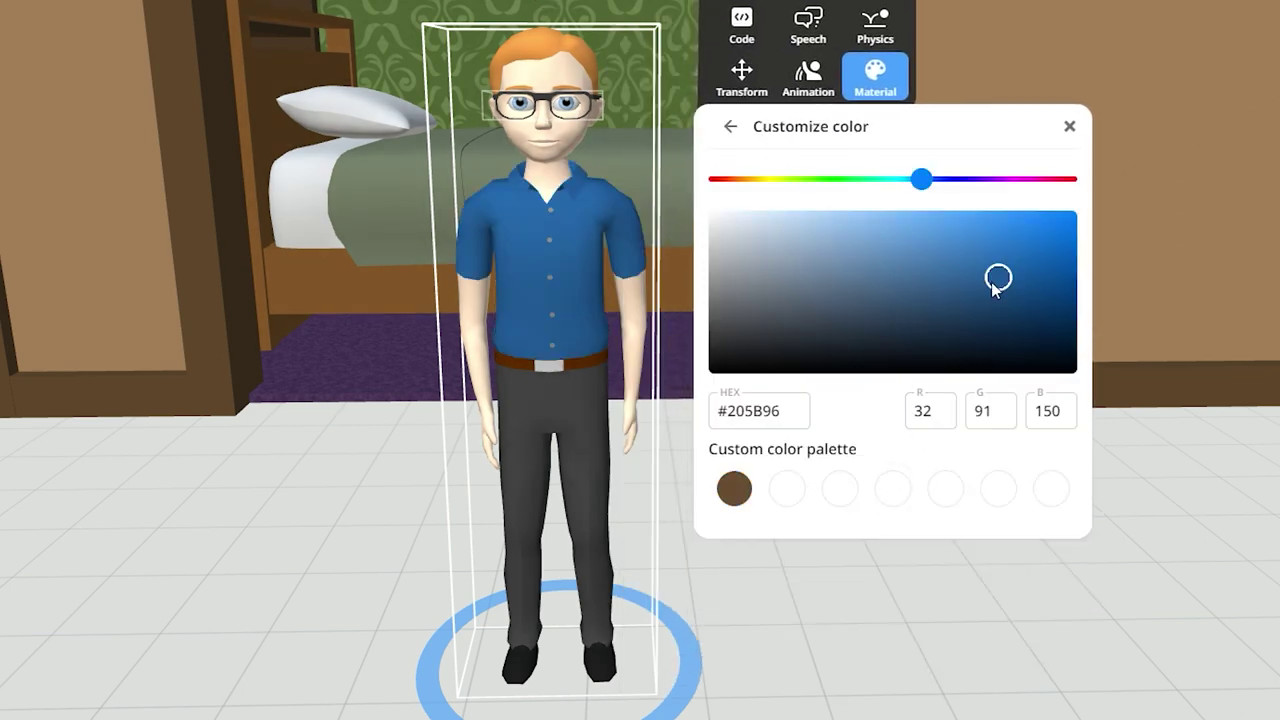
left_click_drag(997, 280, 955, 322)
left_click(731, 128)
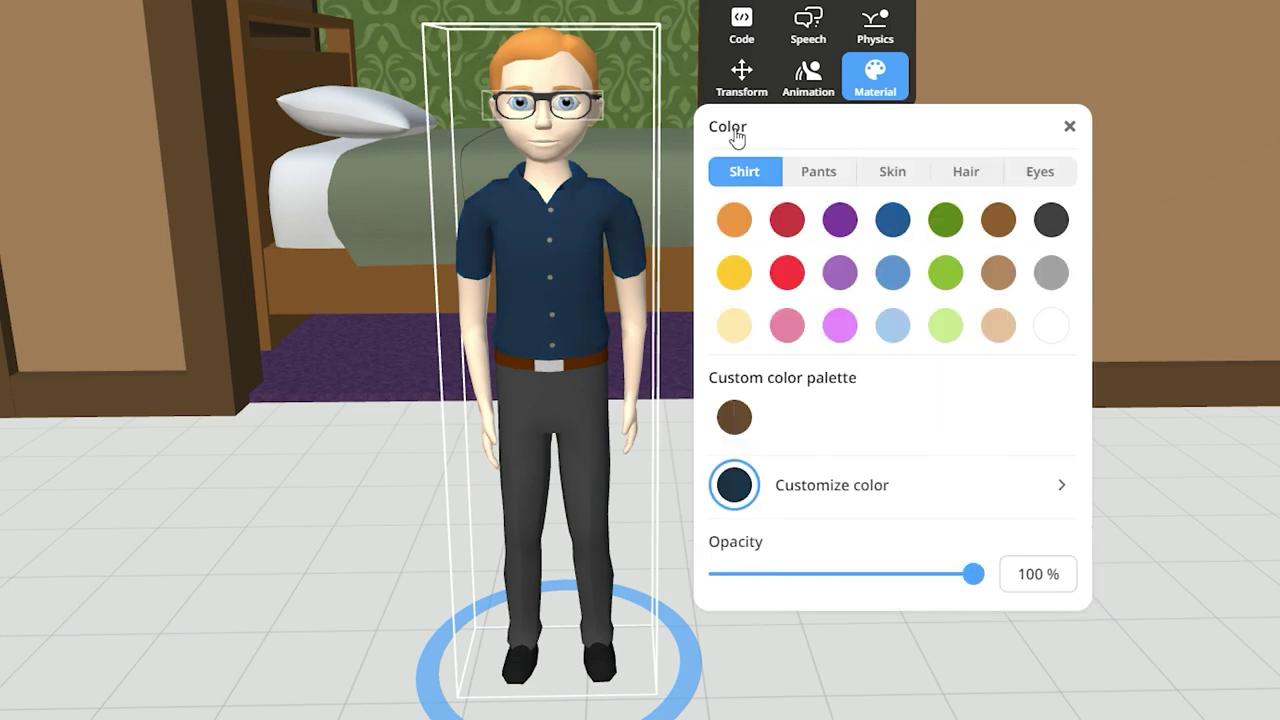
Check the character's pants and skin colours, and recolour the hair with a custom near-black based on the dark grey swatch.
left_click(838, 180)
left_click(907, 178)
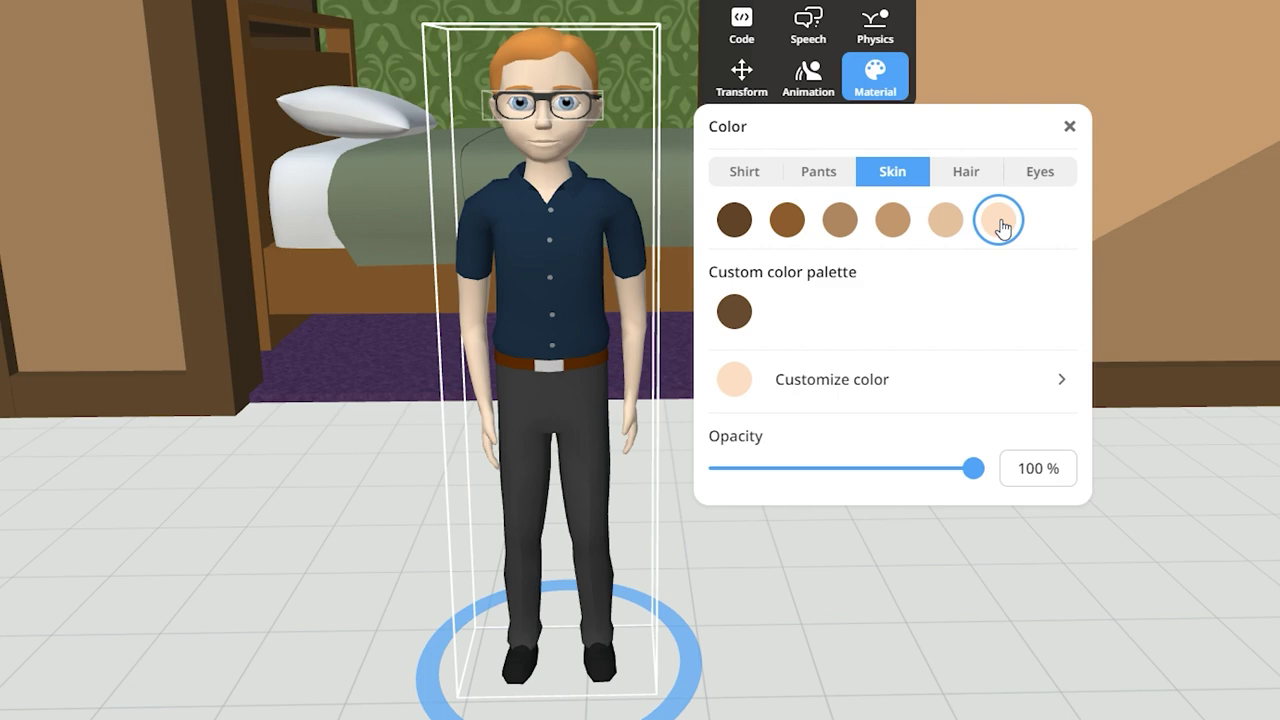
left_click(981, 180)
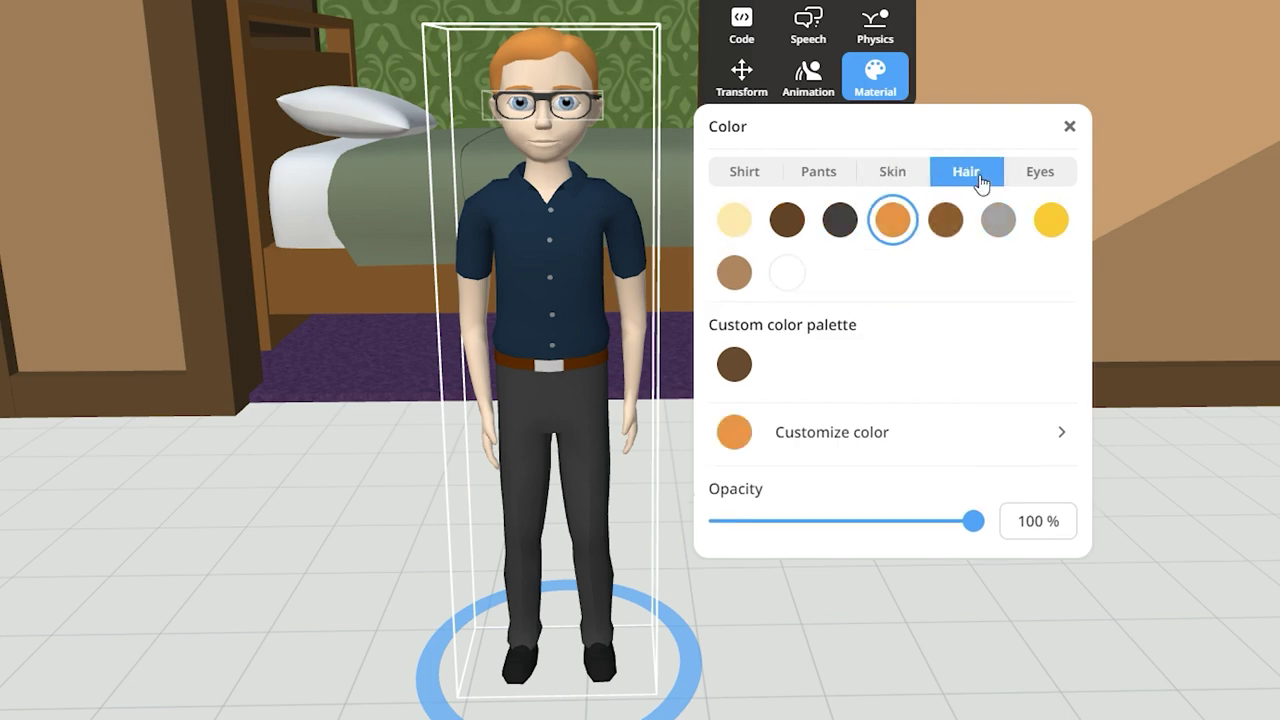
left_click(850, 220)
left_click(954, 440)
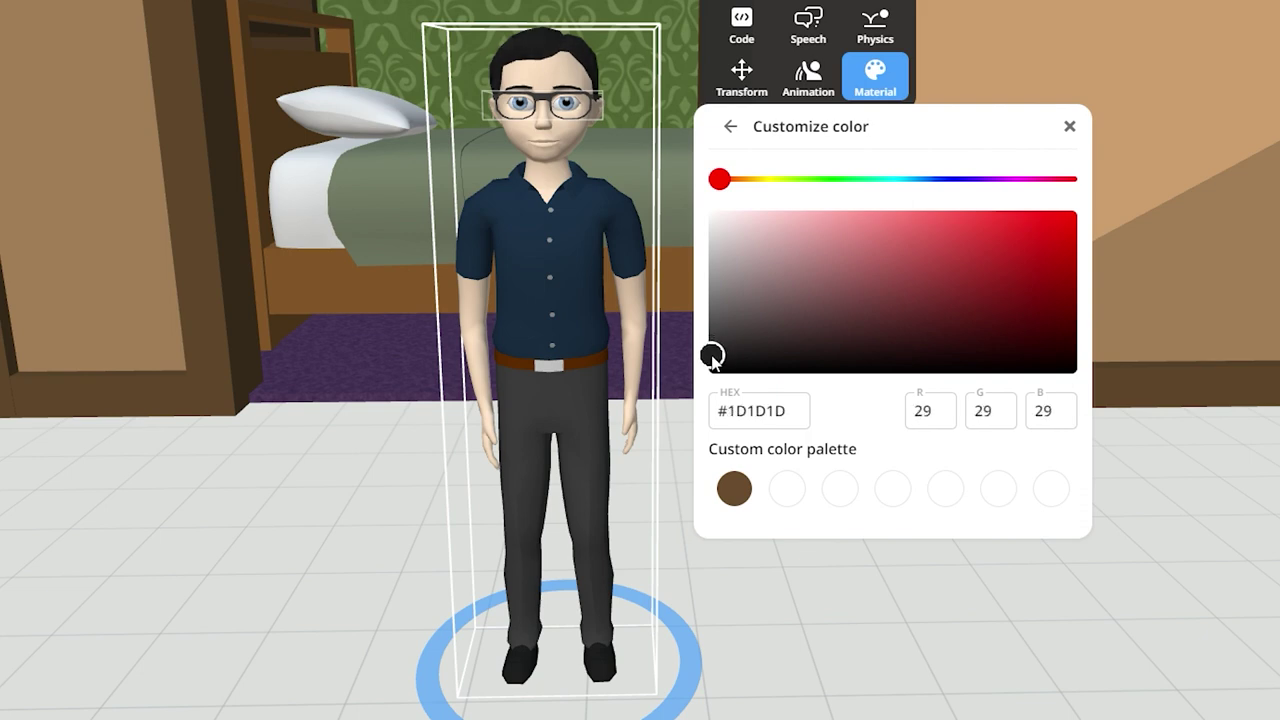
left_click(731, 130)
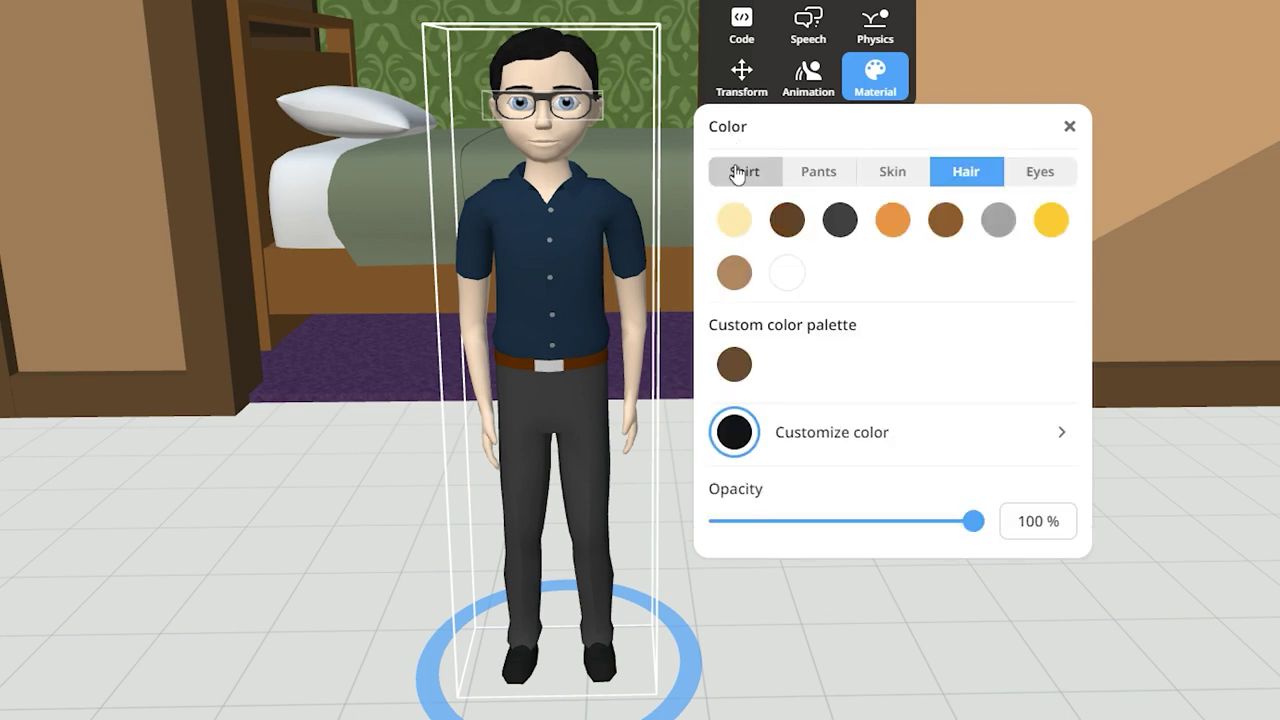
left_click(1030, 180)
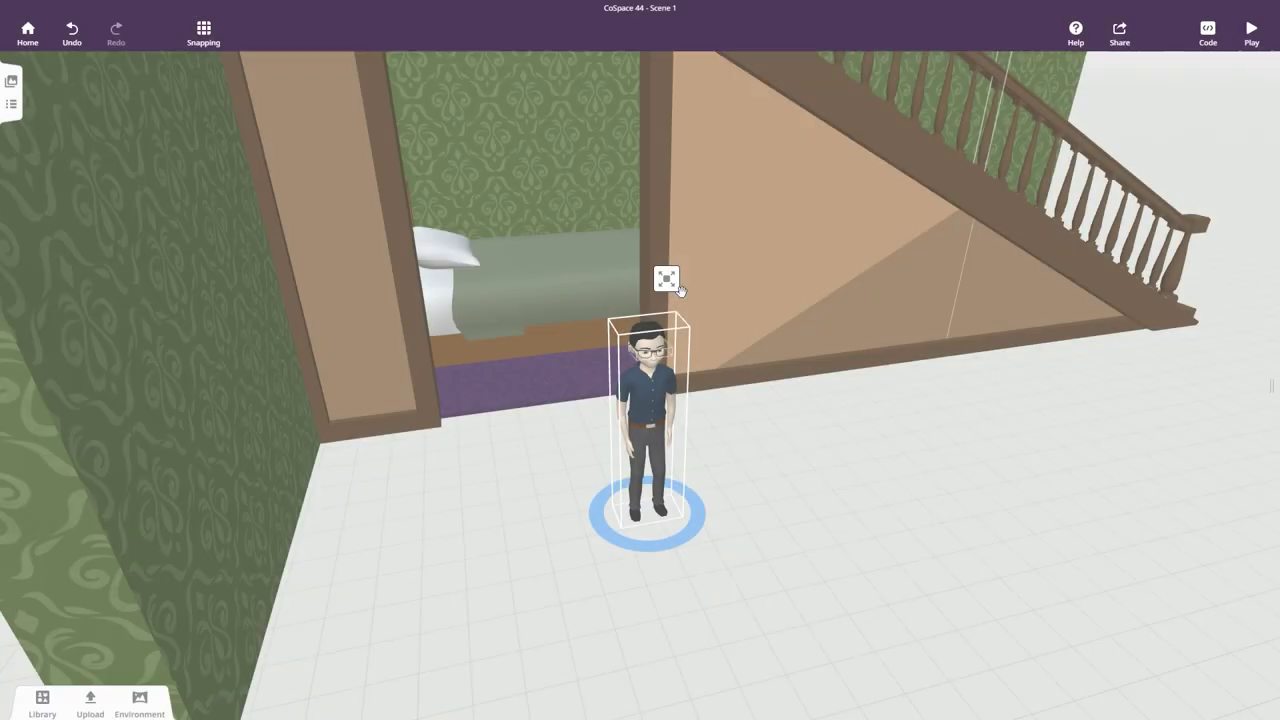
Enlarge the character standing in front of the nook under the stairs.
left_click_drag(683, 291, 717, 178)
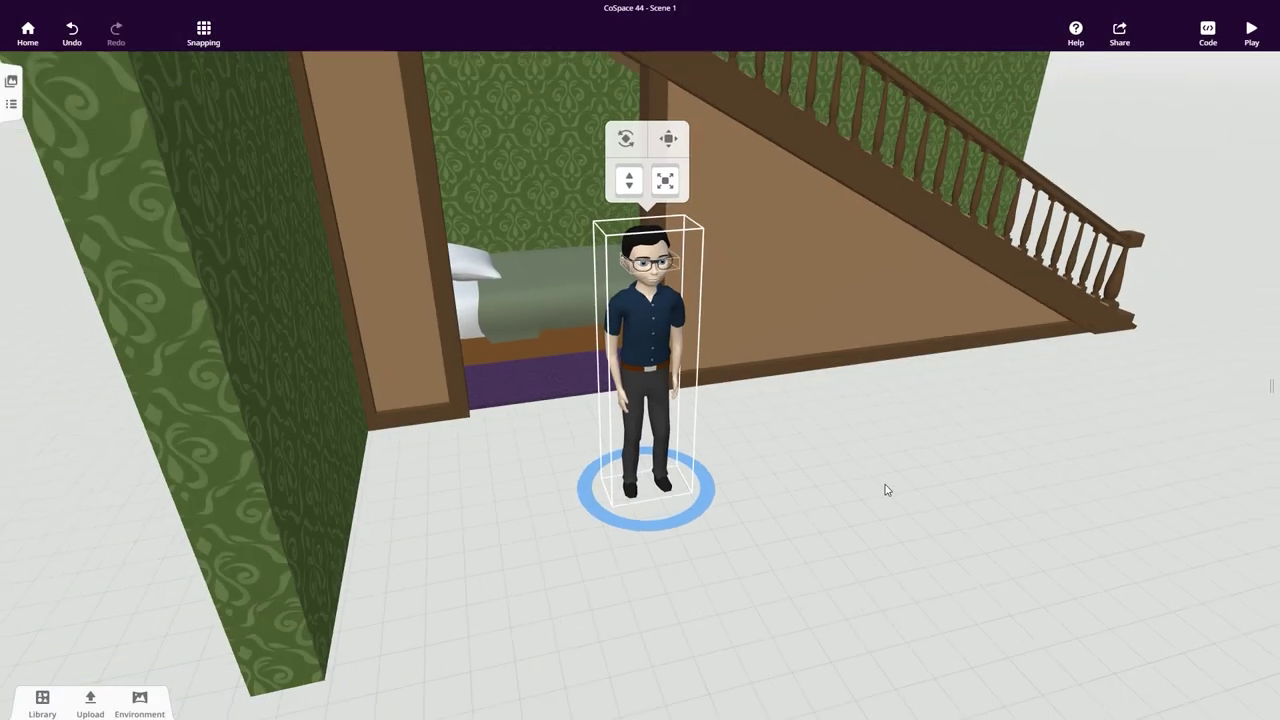
left_click_drag(869, 569, 826, 566)
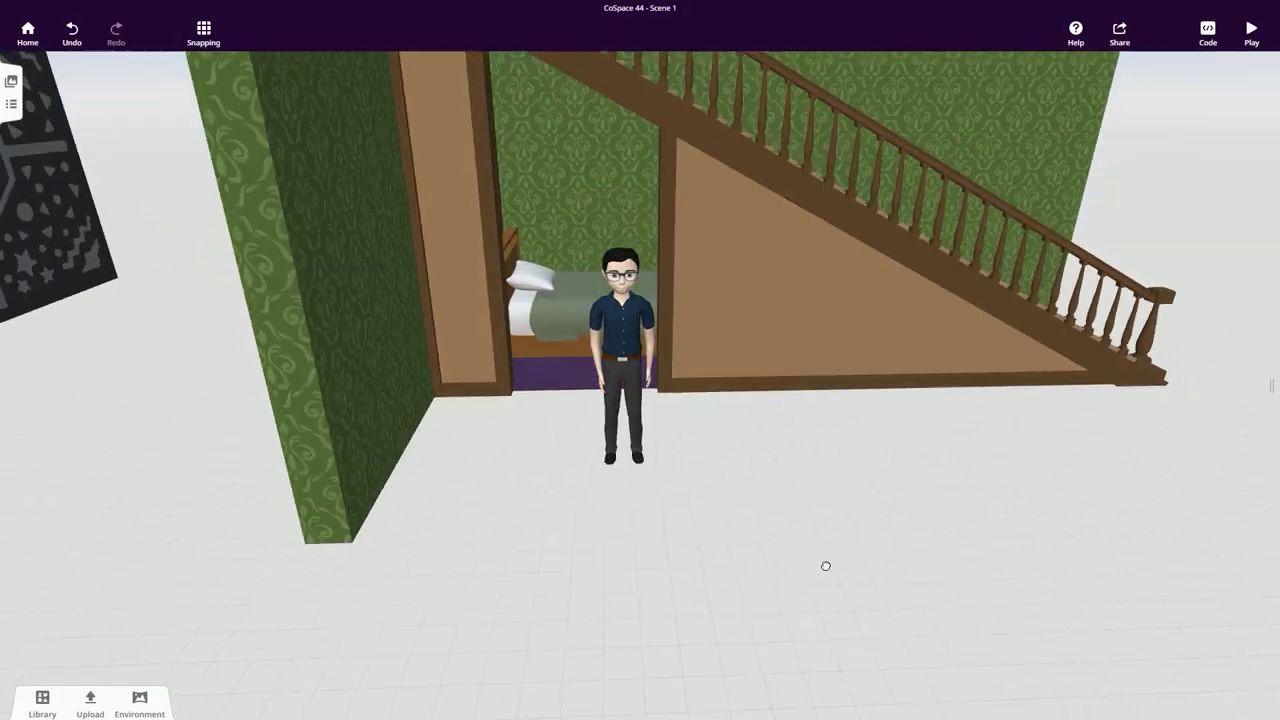
Set the character's animation to the Sit and read action.
scroll(826, 566, "up", 5)
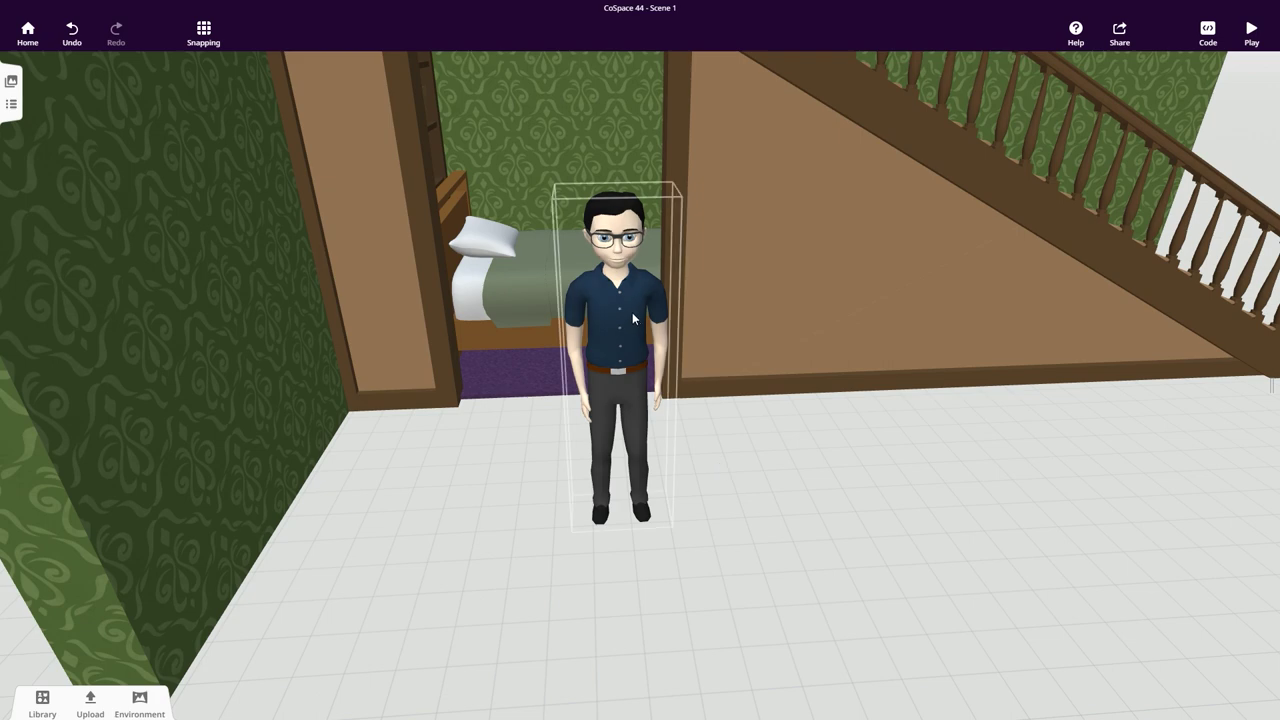
left_click(633, 318)
left_click(706, 284)
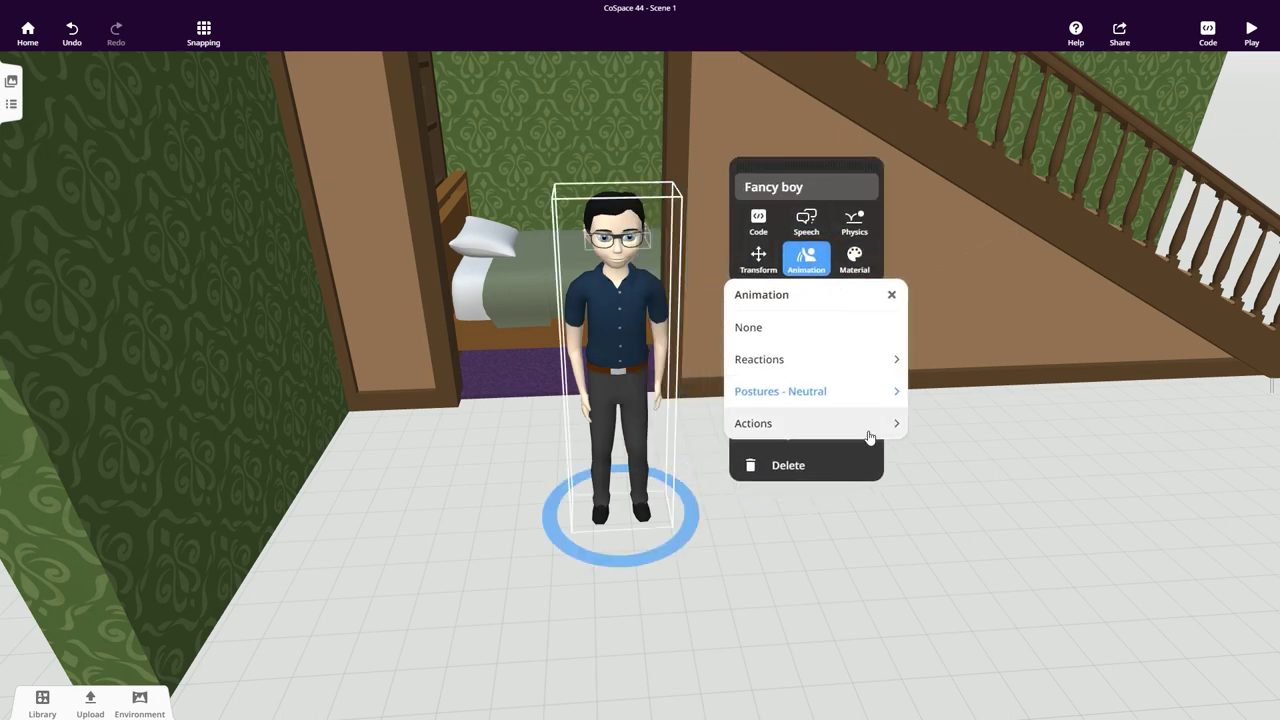
left_click(869, 436)
left_click(834, 494)
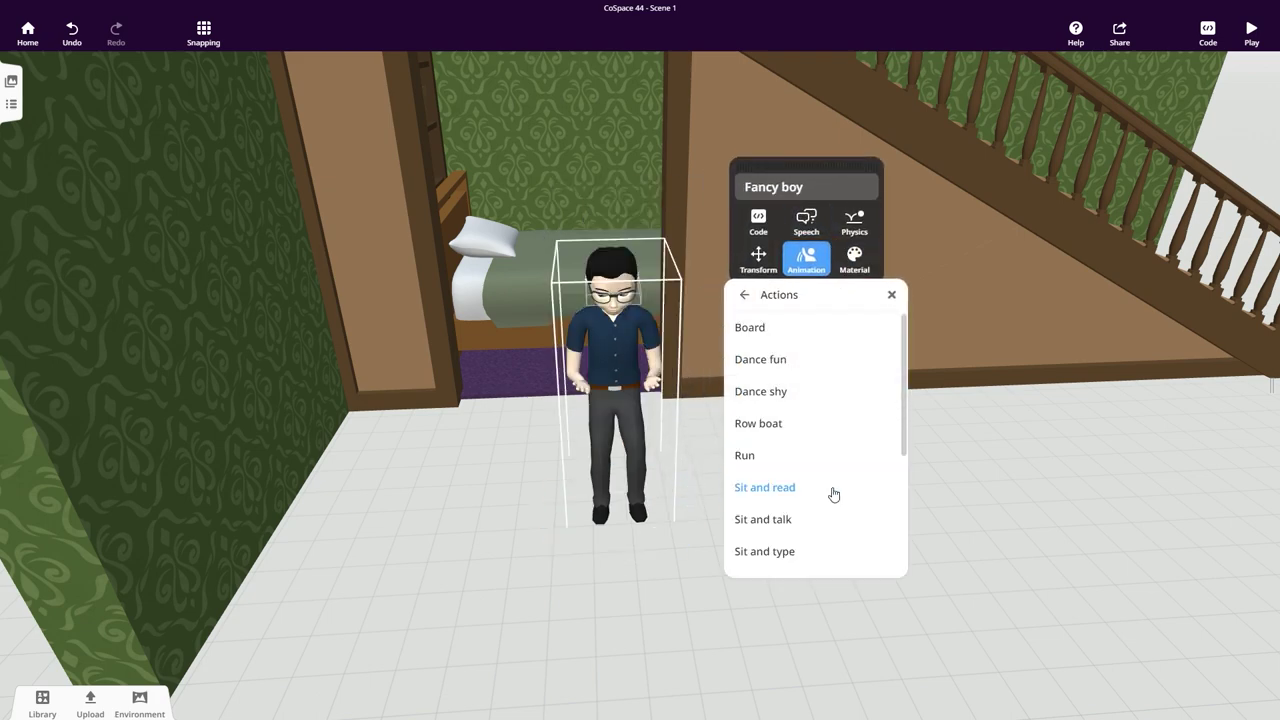
Search the library for "book" and add the red book on the floor beside the character.
left_click(42, 700)
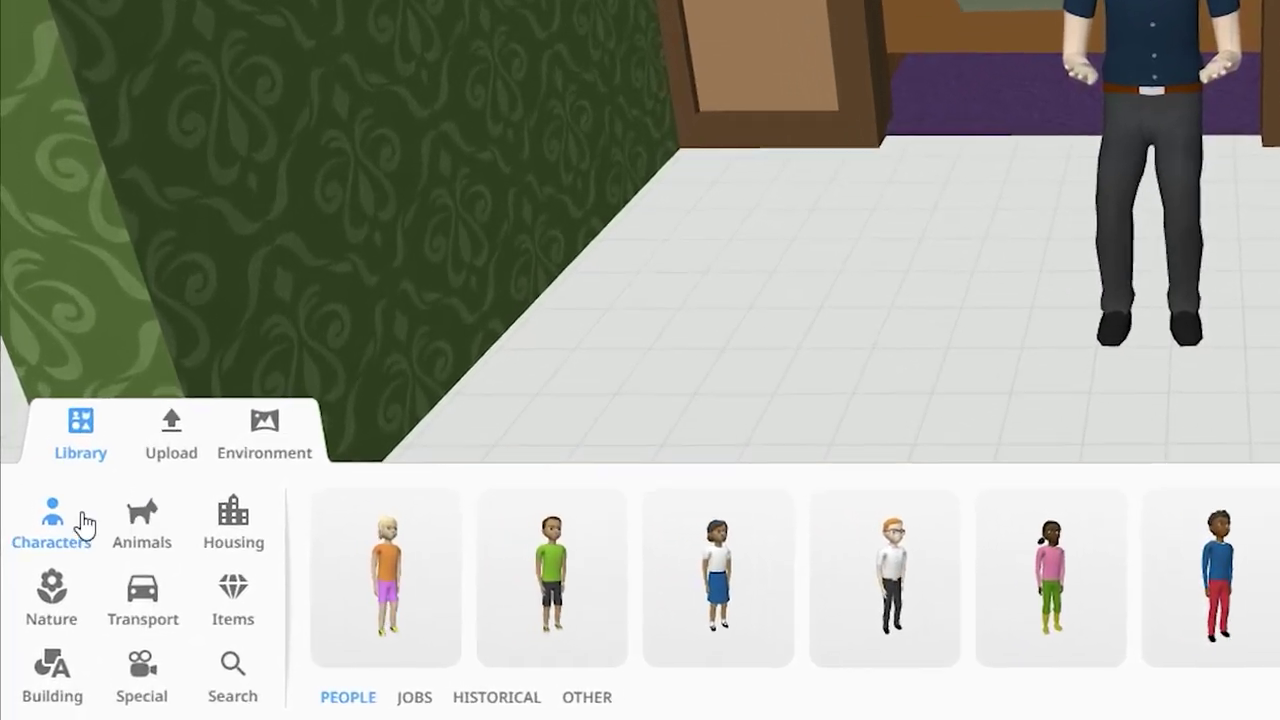
left_click(233, 675)
type("book")
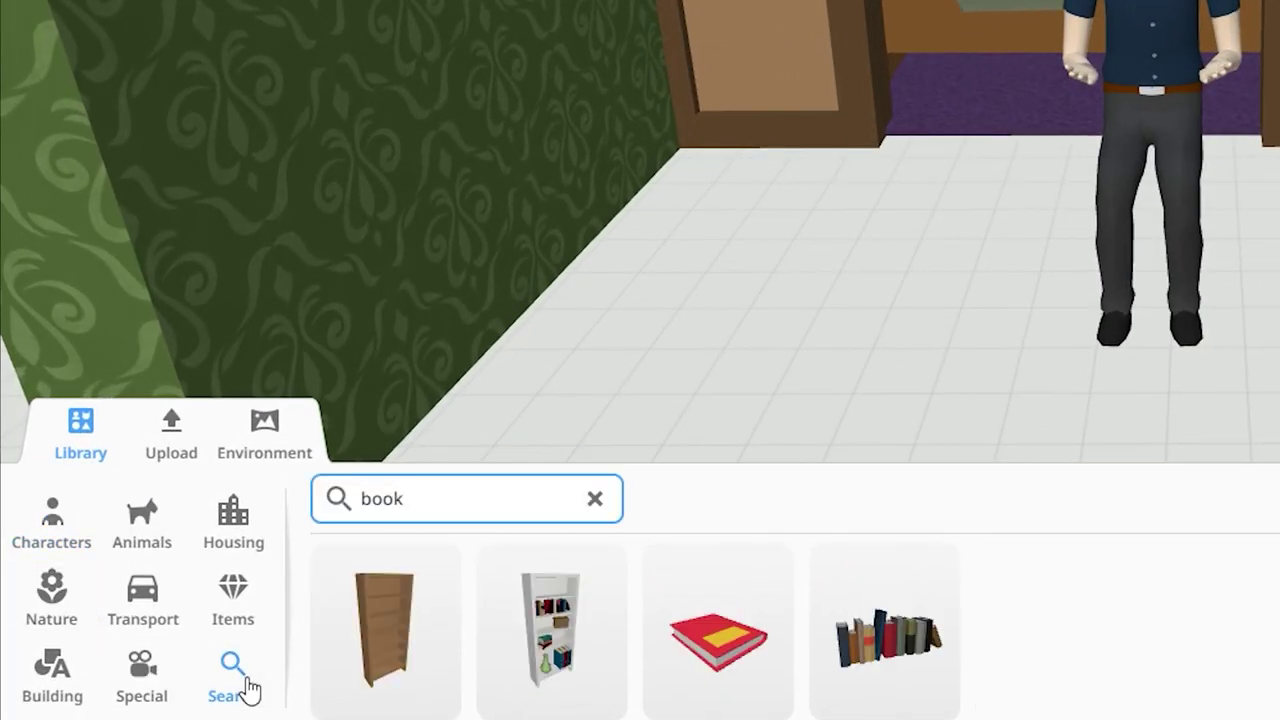
left_click_drag(717, 637, 937, 349)
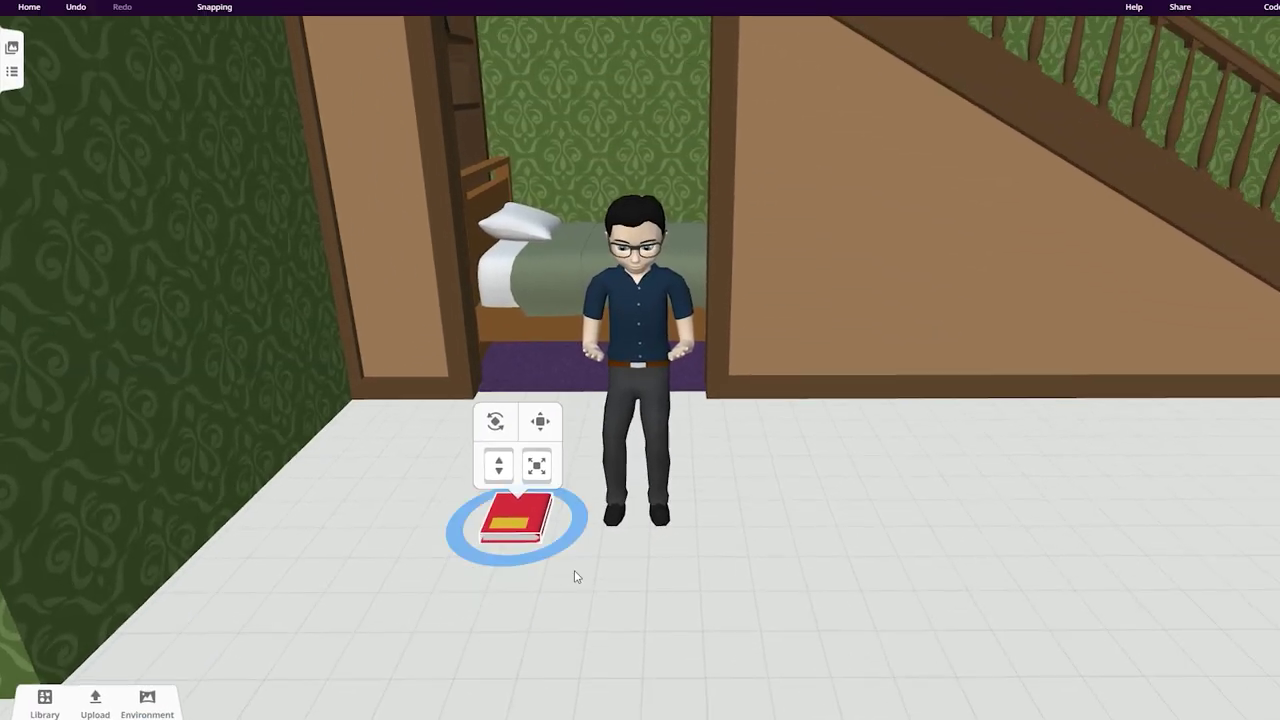
Set the red book's animation to Open.
left_click(497, 517)
left_click(571, 478)
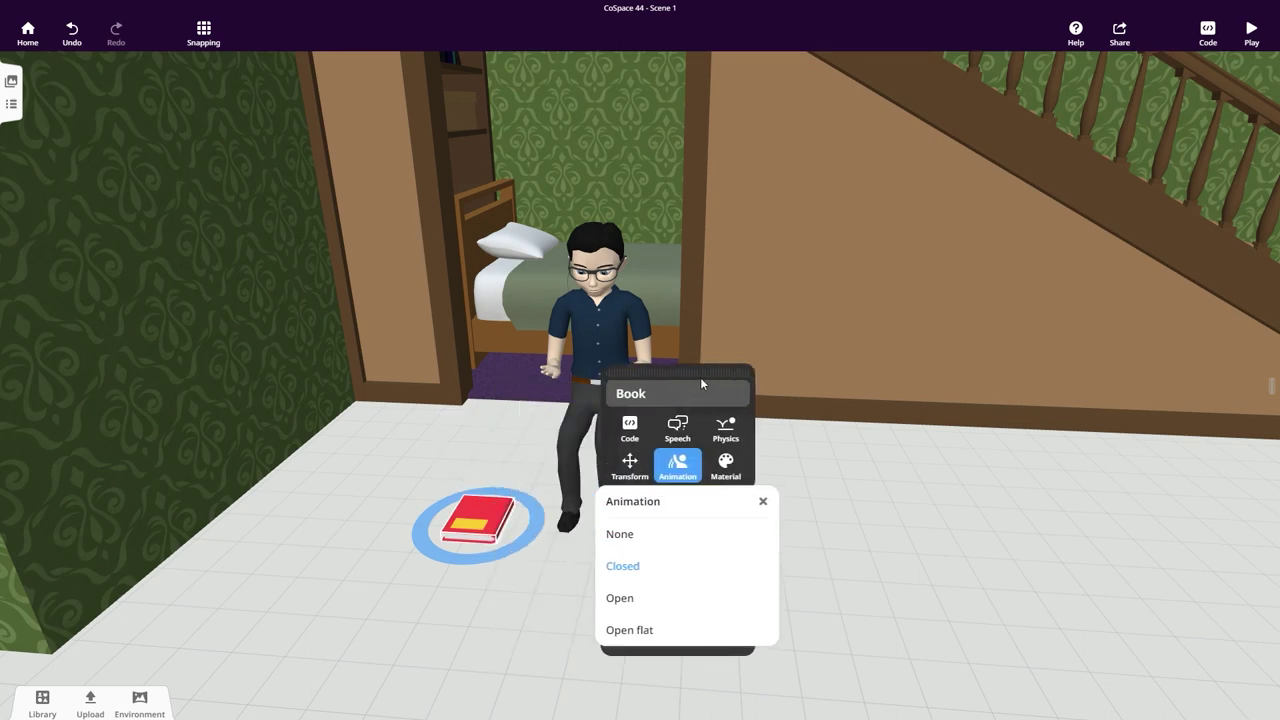
left_click(737, 594)
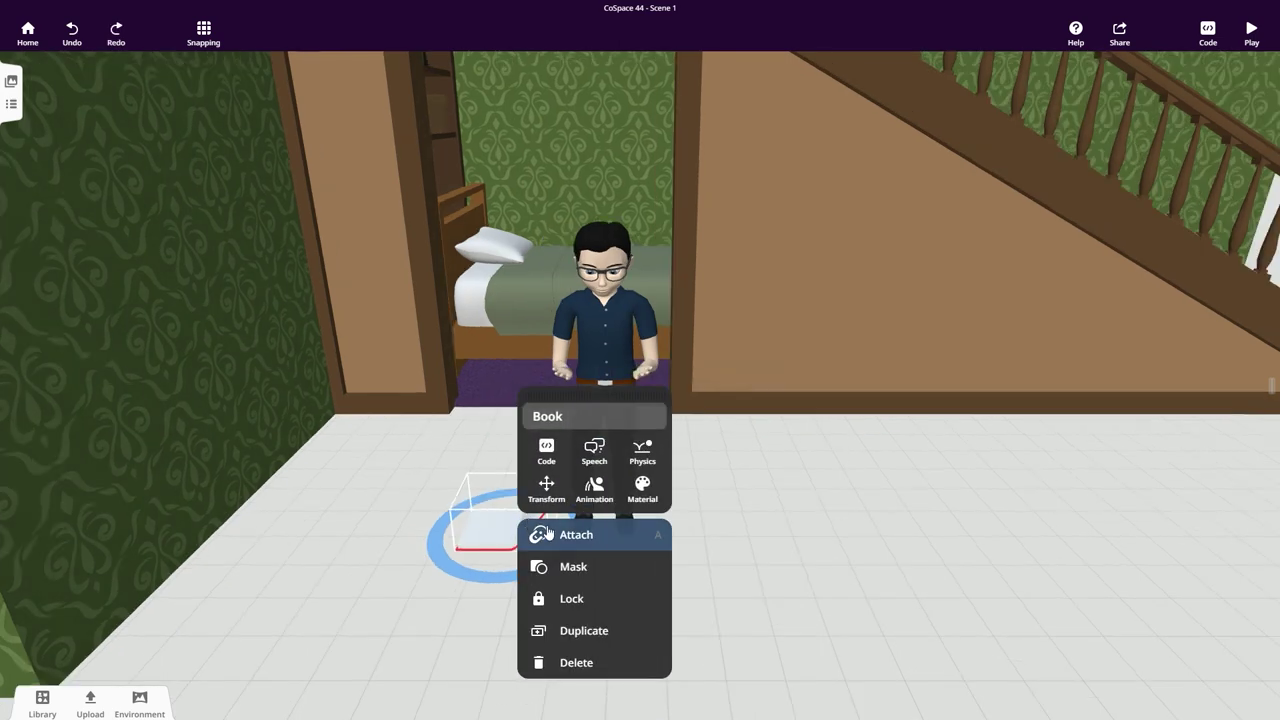
Attach the open book to the character's right hand.
left_click(605, 542)
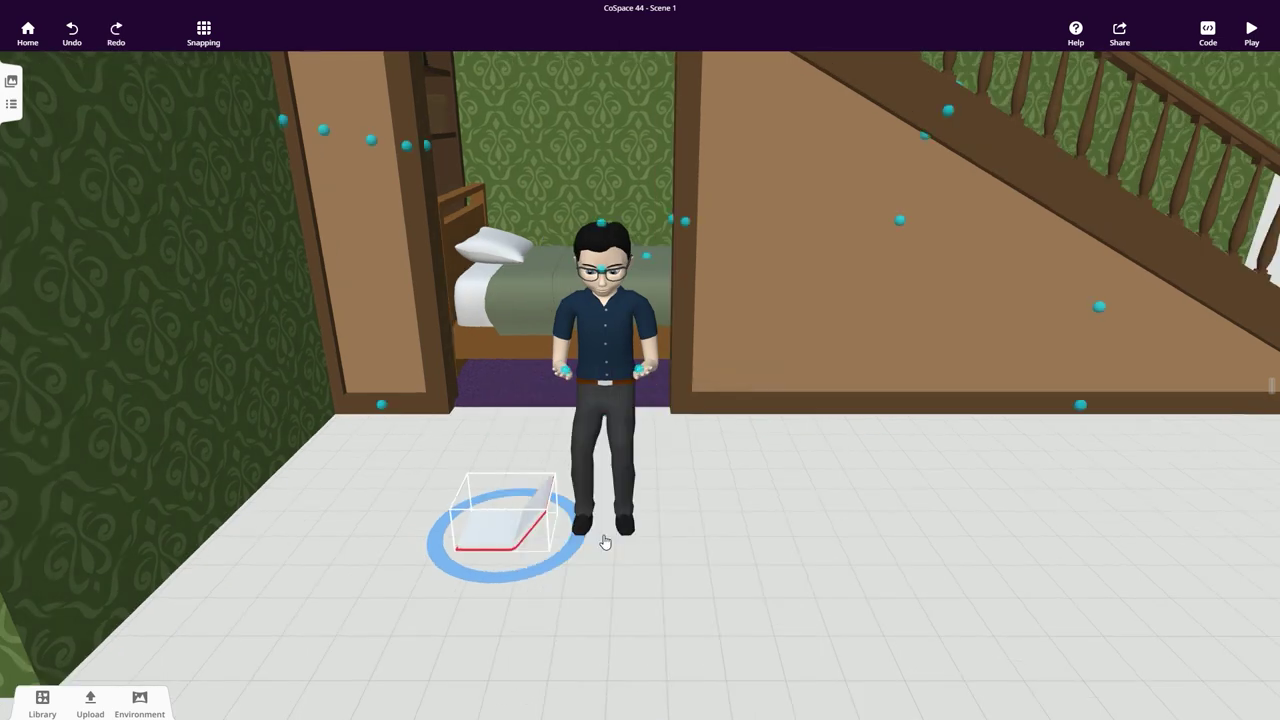
left_click(567, 372)
left_click(801, 539)
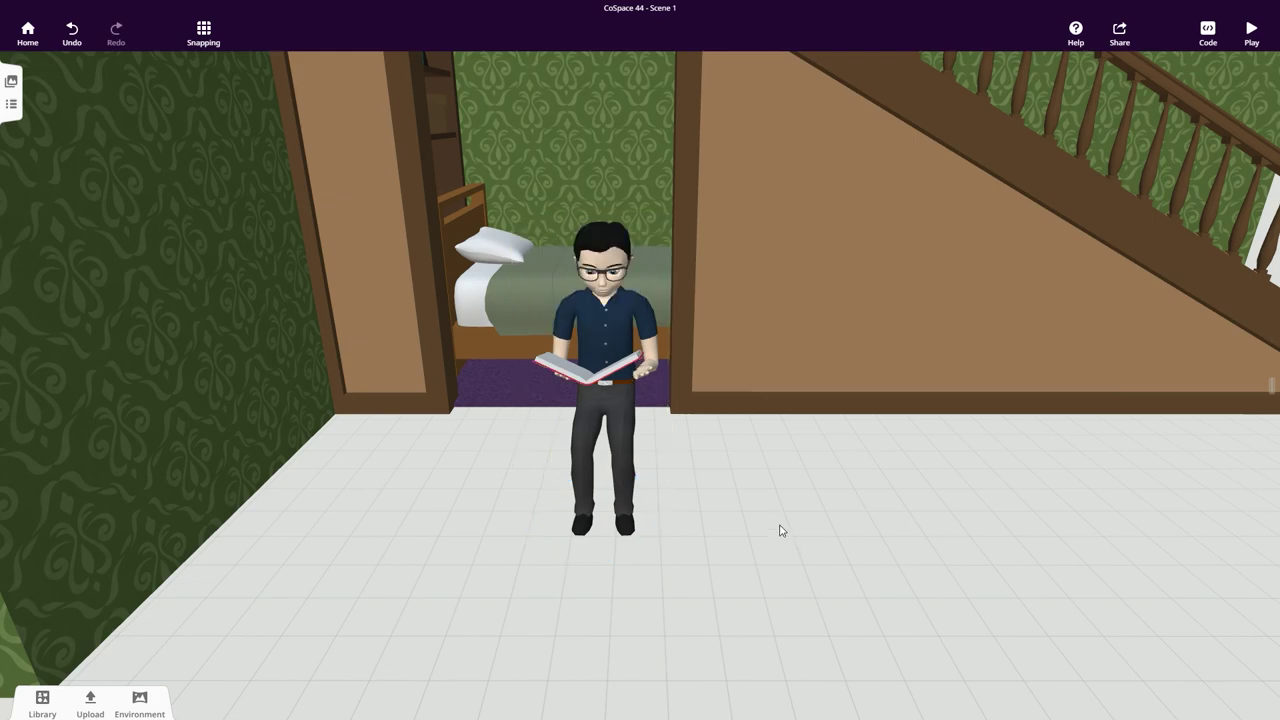
Attach the reading character to the attachment point on the bed in the nook.
left_click_drag(781, 529, 866, 551)
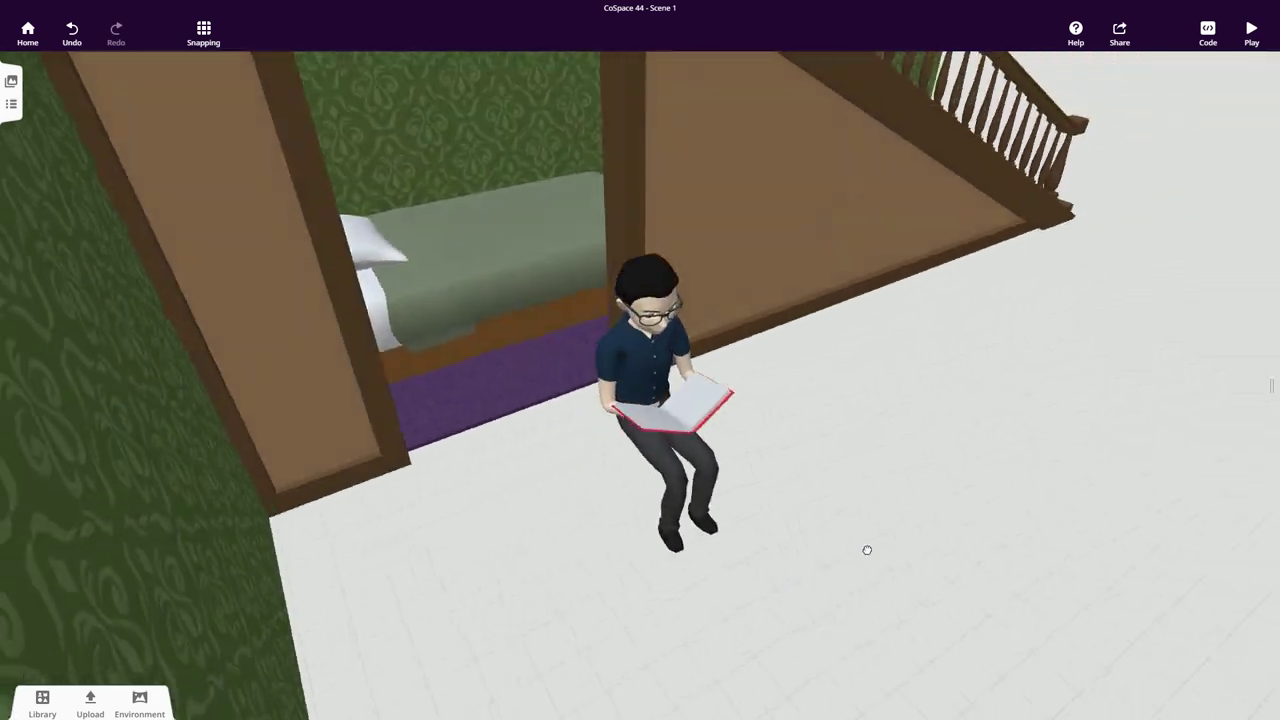
left_click_drag(660, 352, 679, 343)
right_click(676, 346)
left_click(735, 392)
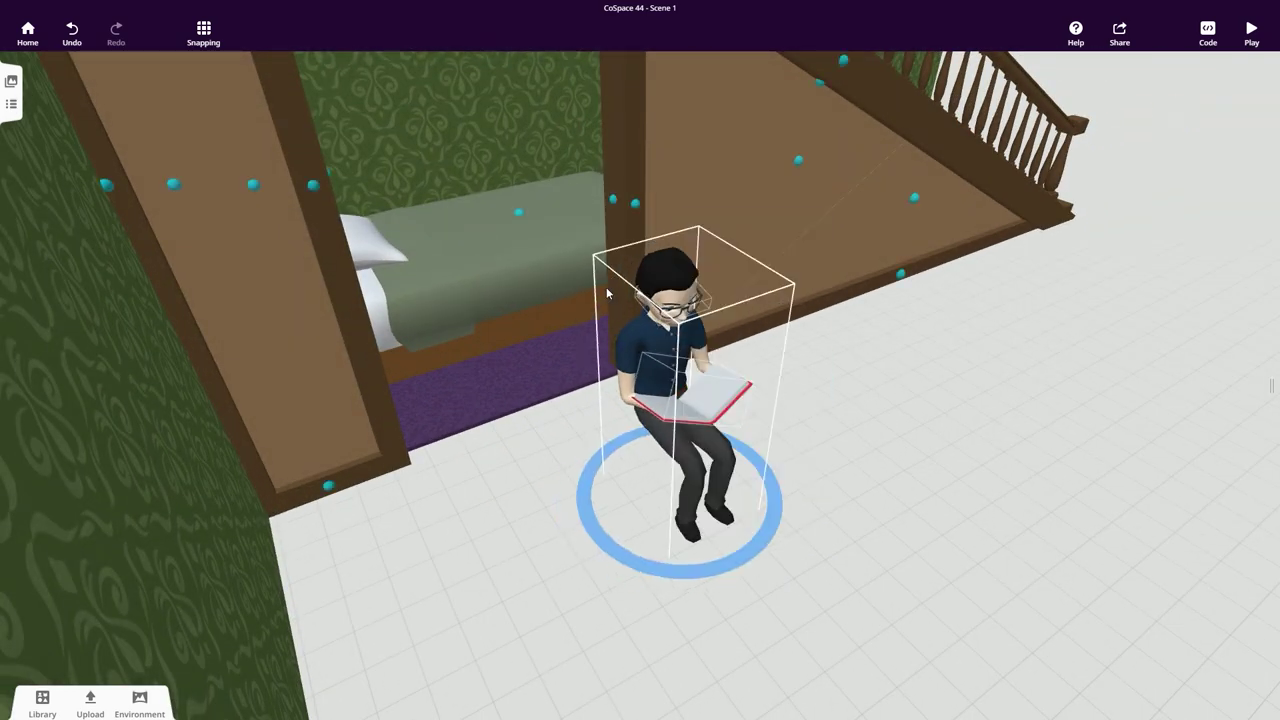
left_click(519, 210)
Turn the character to face out of the nook and lower him to sit on the edge of the bed.
left_click(506, 28)
left_click_drag(558, 212, 480, 164)
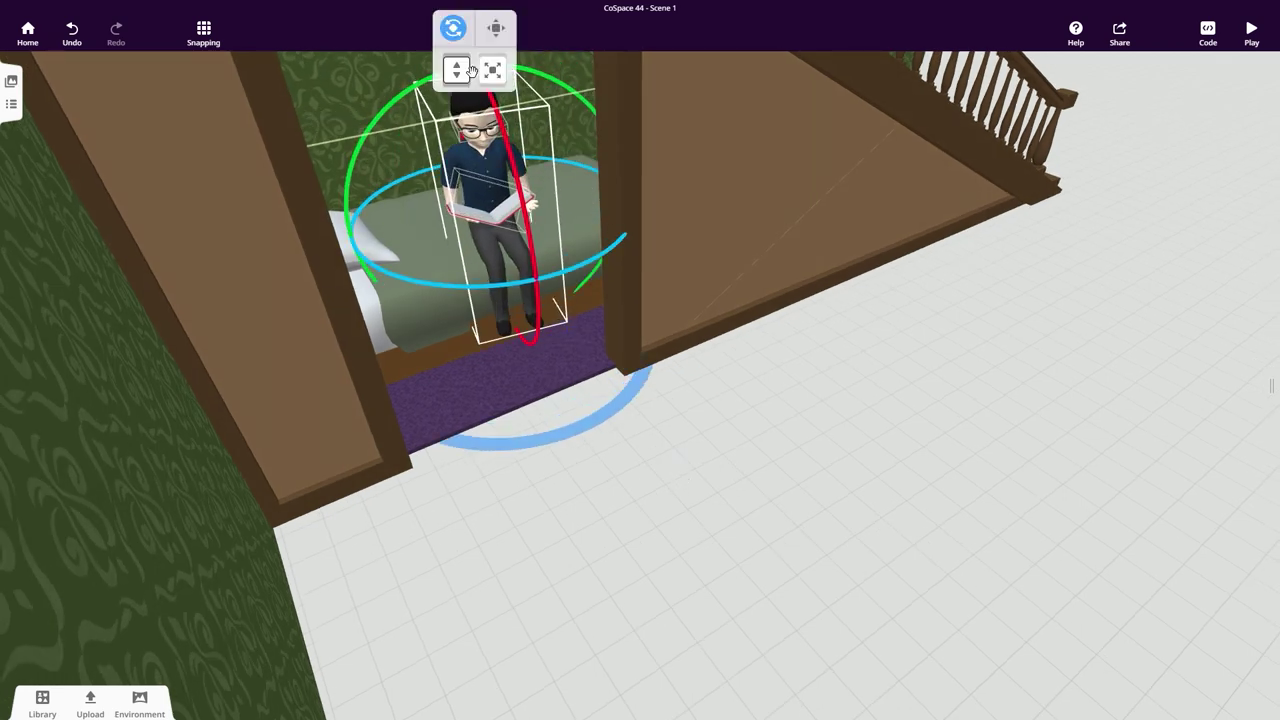
left_click_drag(462, 70, 462, 87)
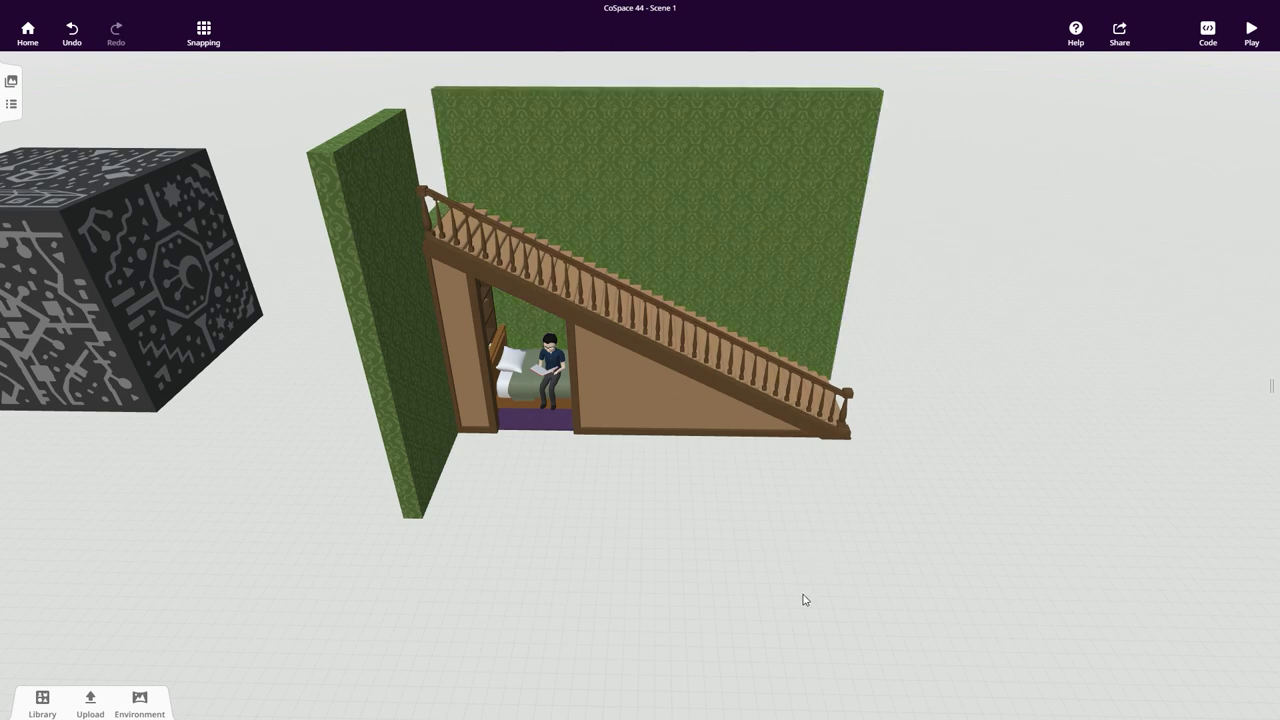
Clear the library search and add the plain white rectangular frame from the other housing models in front of the nook.
scroll(805, 600, "up", 2)
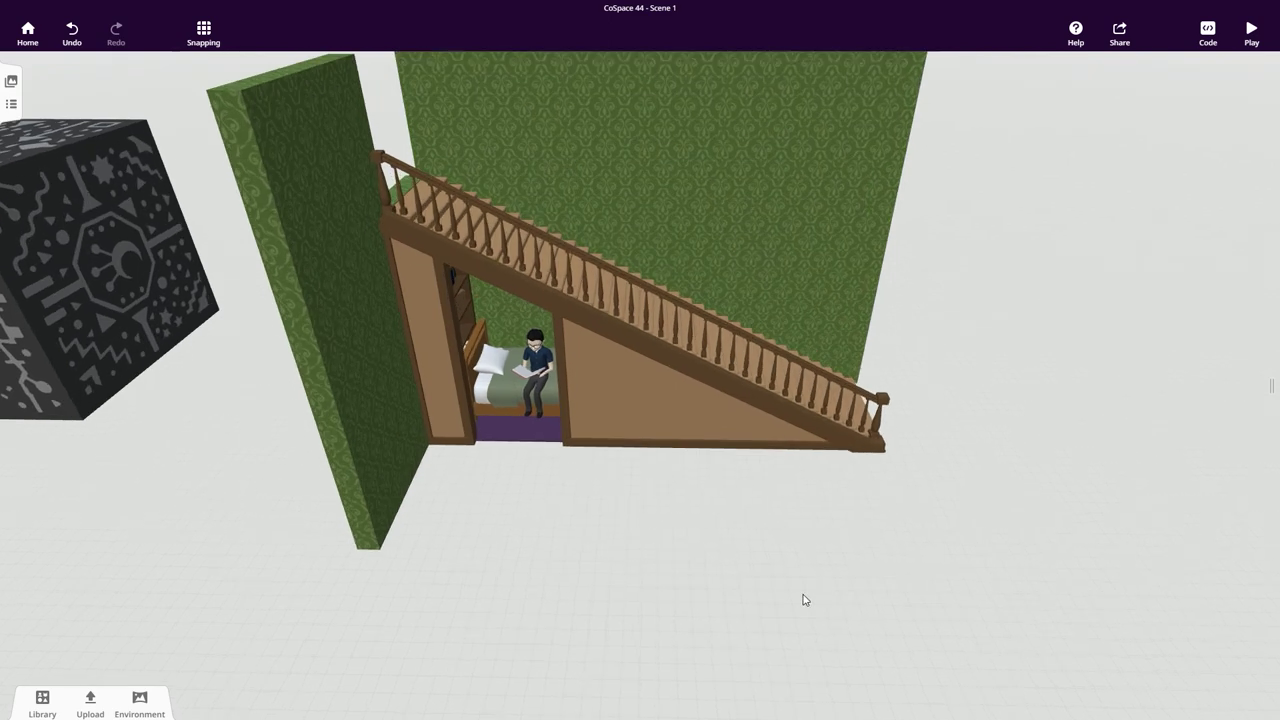
left_click(42, 700)
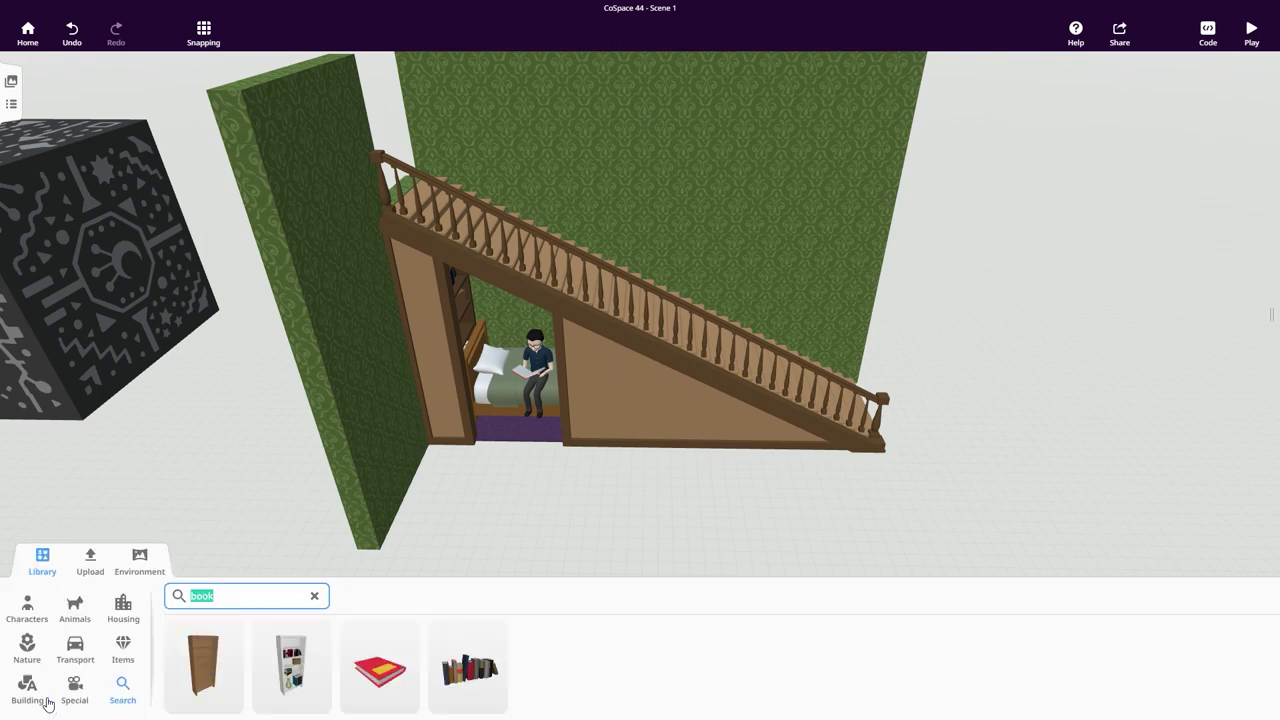
left_click(316, 597)
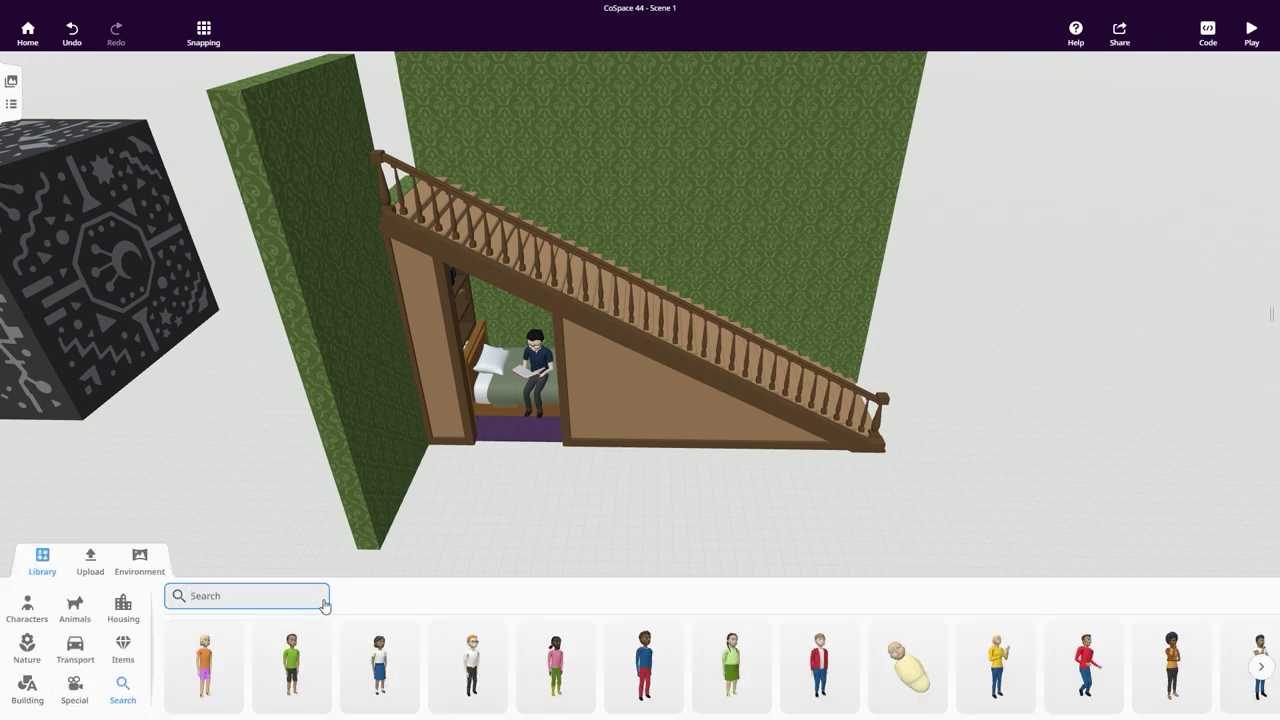
left_click(140, 620)
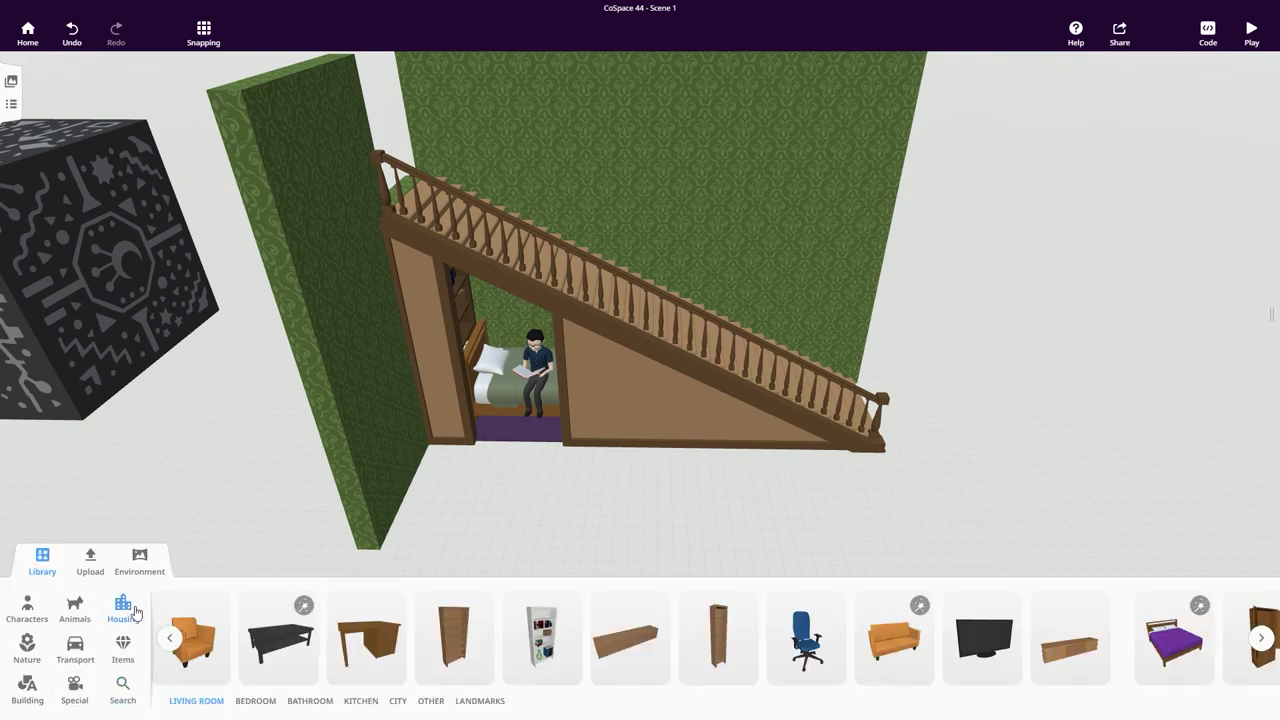
left_click(429, 697)
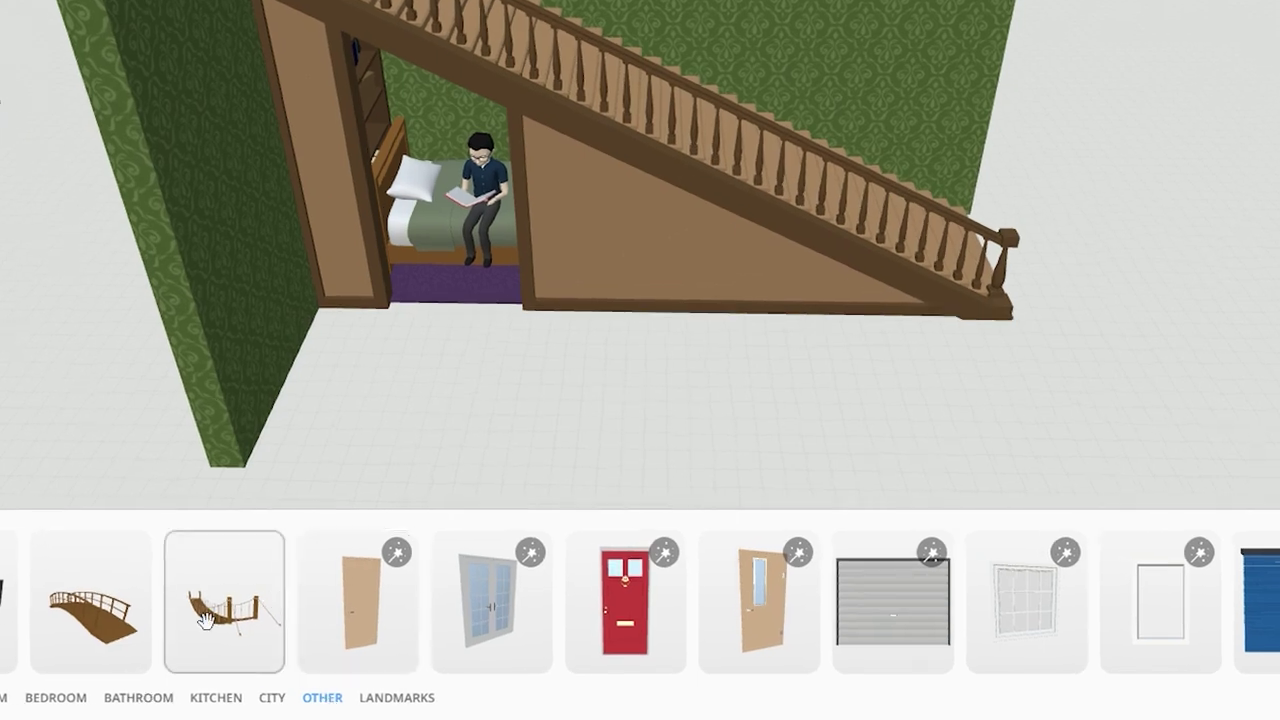
left_click_drag(205, 620, 90, 644)
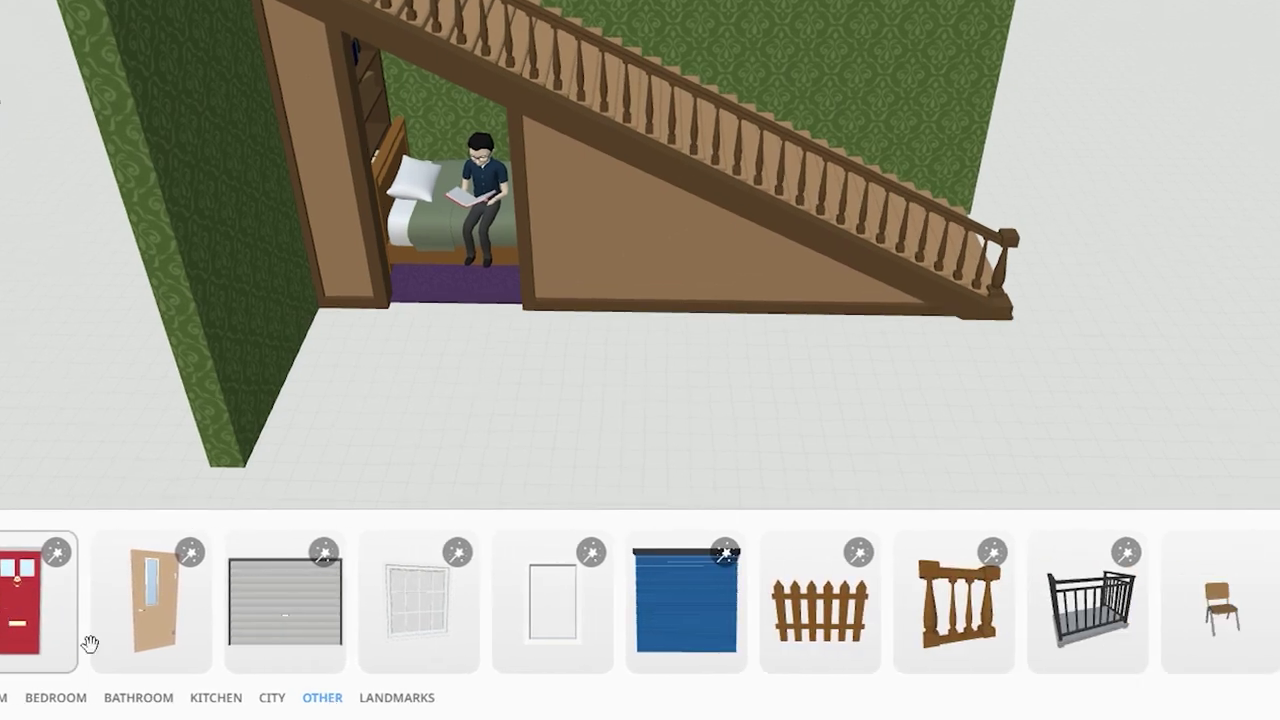
left_click_drag(616, 516, 559, 392)
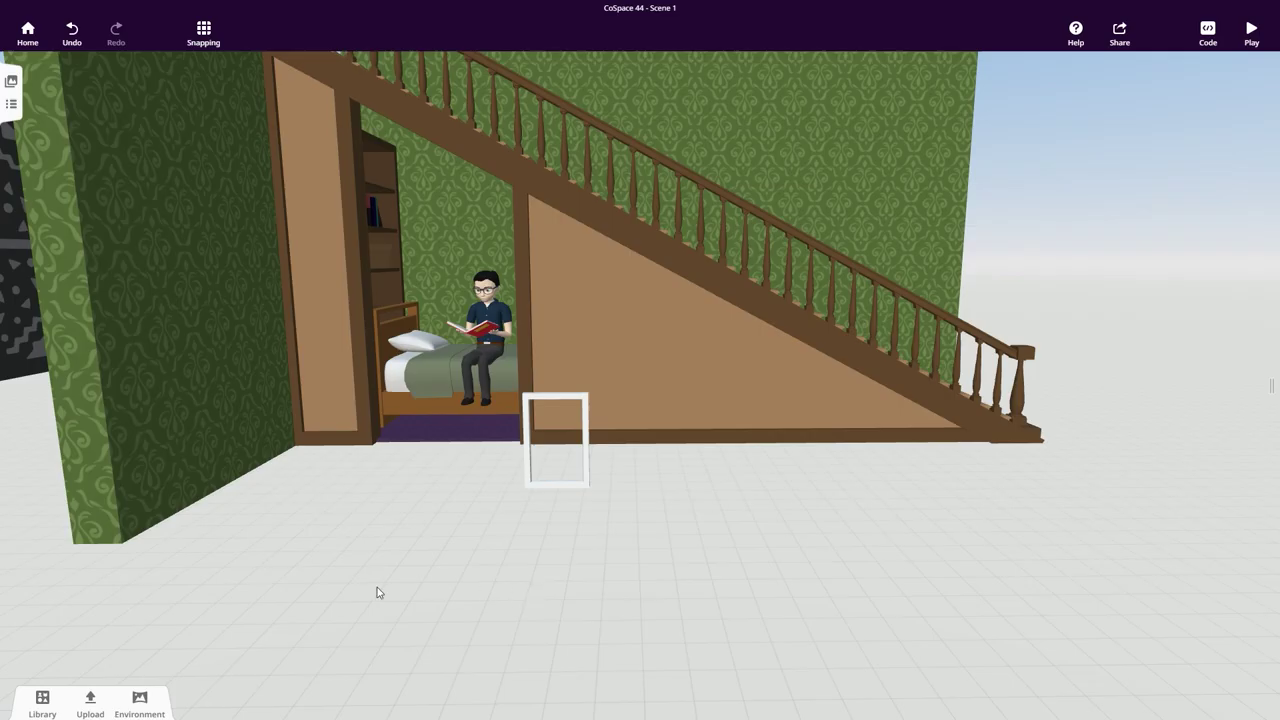
Search the web for images of "dudley" and add the portrait of the dark-haired boy to the scene beside the white frame.
left_click(42, 702)
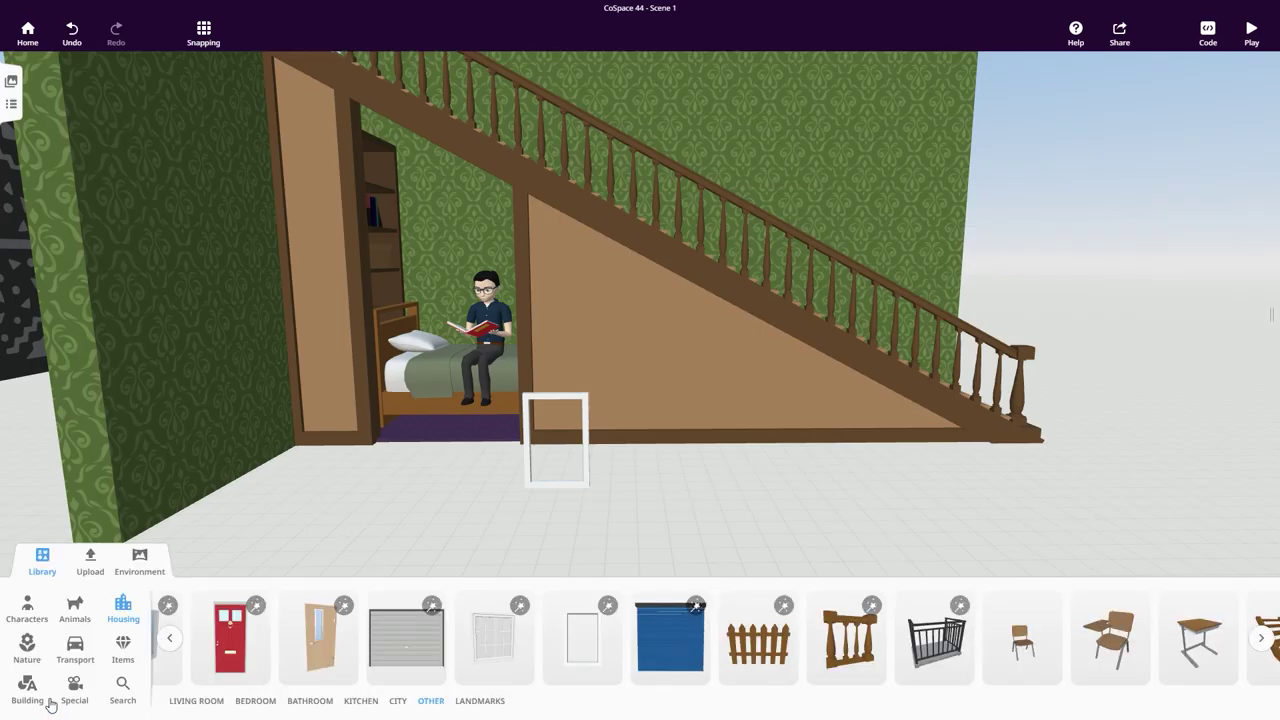
left_click(88, 566)
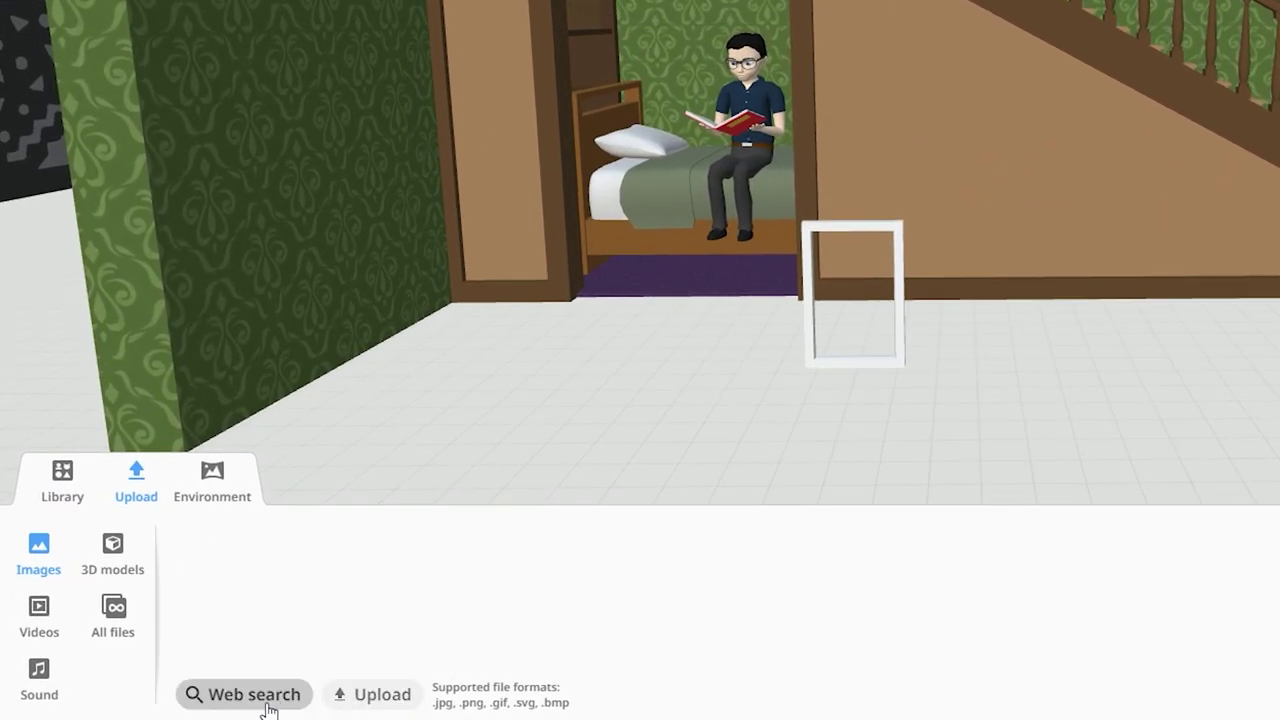
left_click(268, 704)
type("dudley")
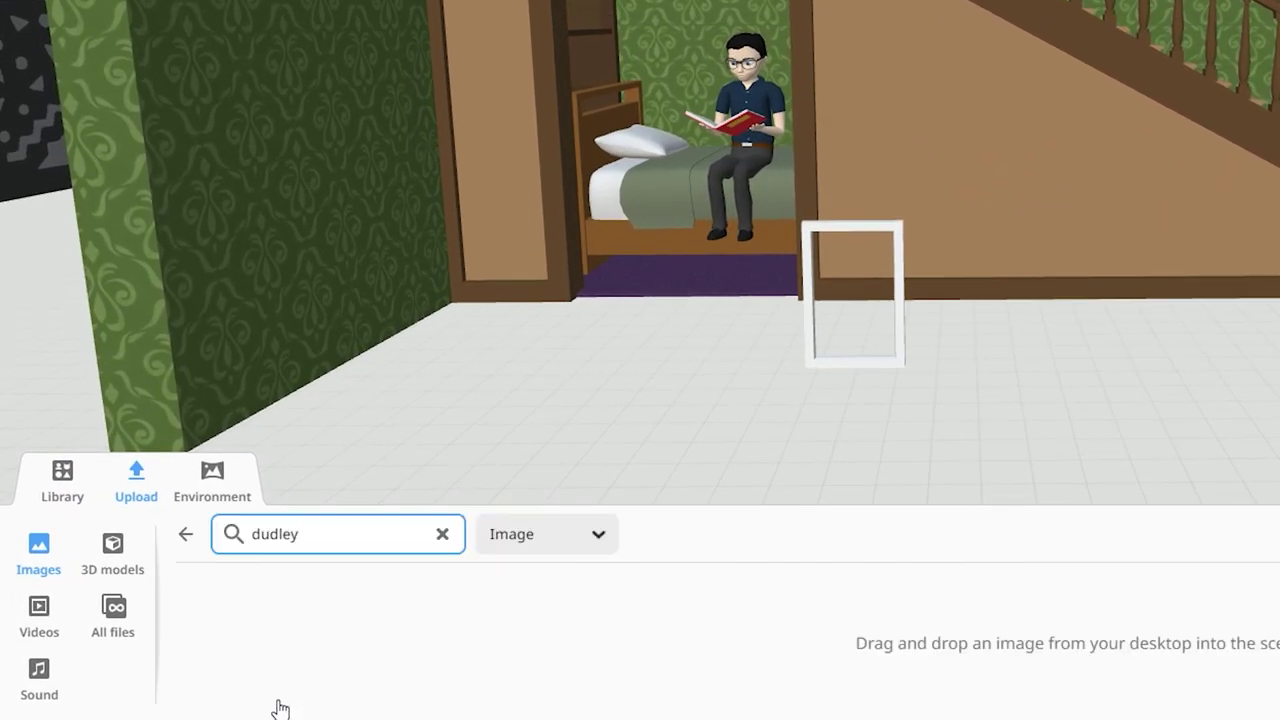
left_click_drag(300, 666, 689, 411)
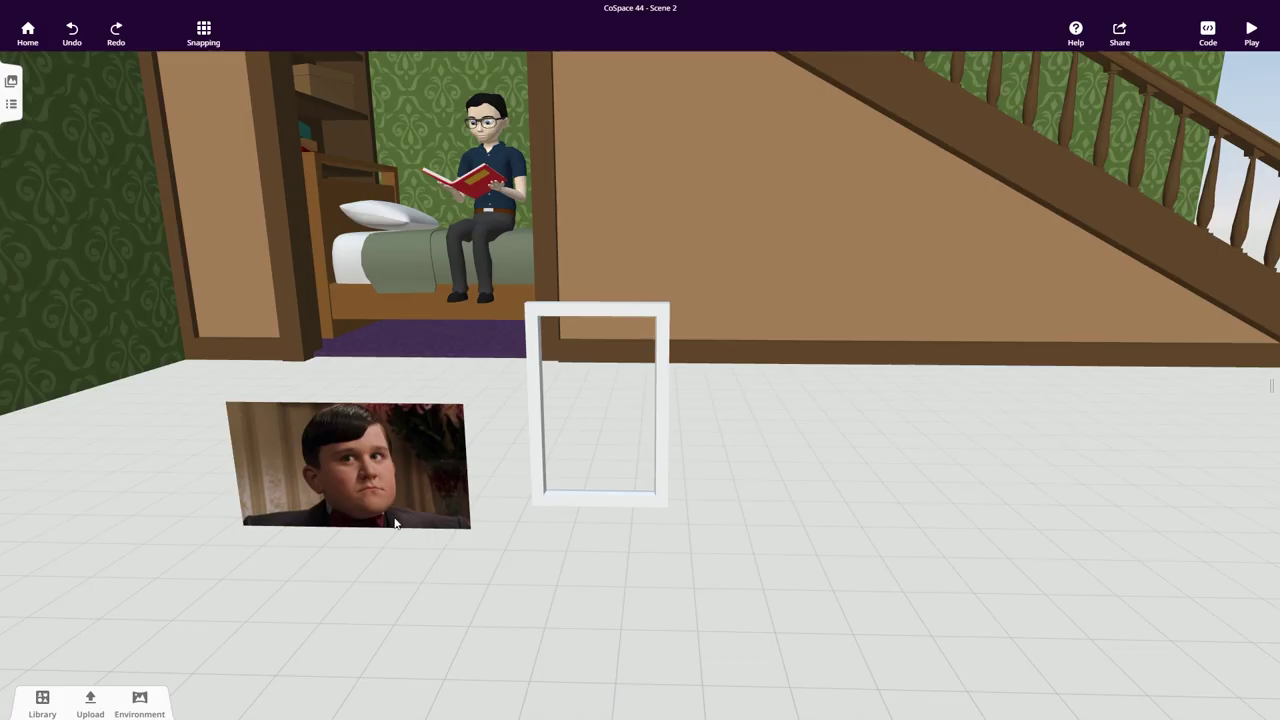
Attach the boy's portrait to the front attachment point of the white frame.
right_click(402, 466)
left_click(480, 470)
left_click(648, 470)
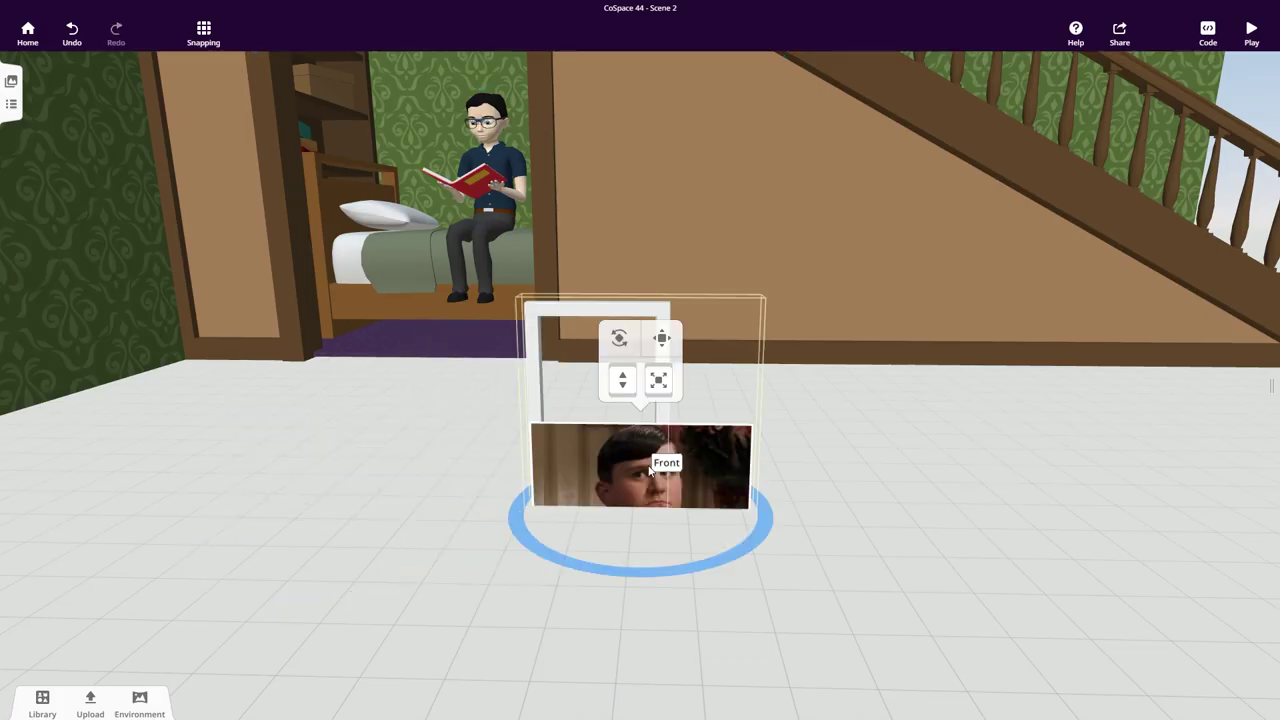
Lower and widen the adjustable frame and shift the portrait sideways so the frame fits around the picture.
left_click(587, 307)
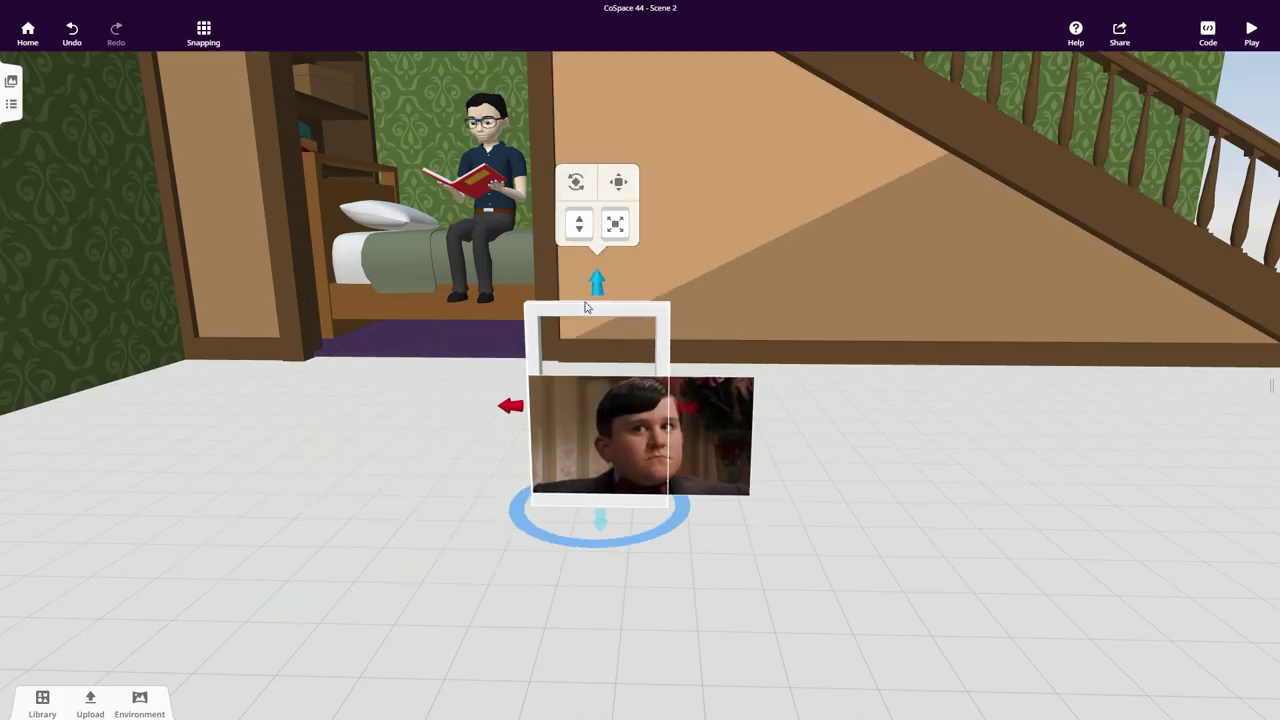
left_click_drag(598, 286, 622, 365)
left_click(691, 418)
key("t")
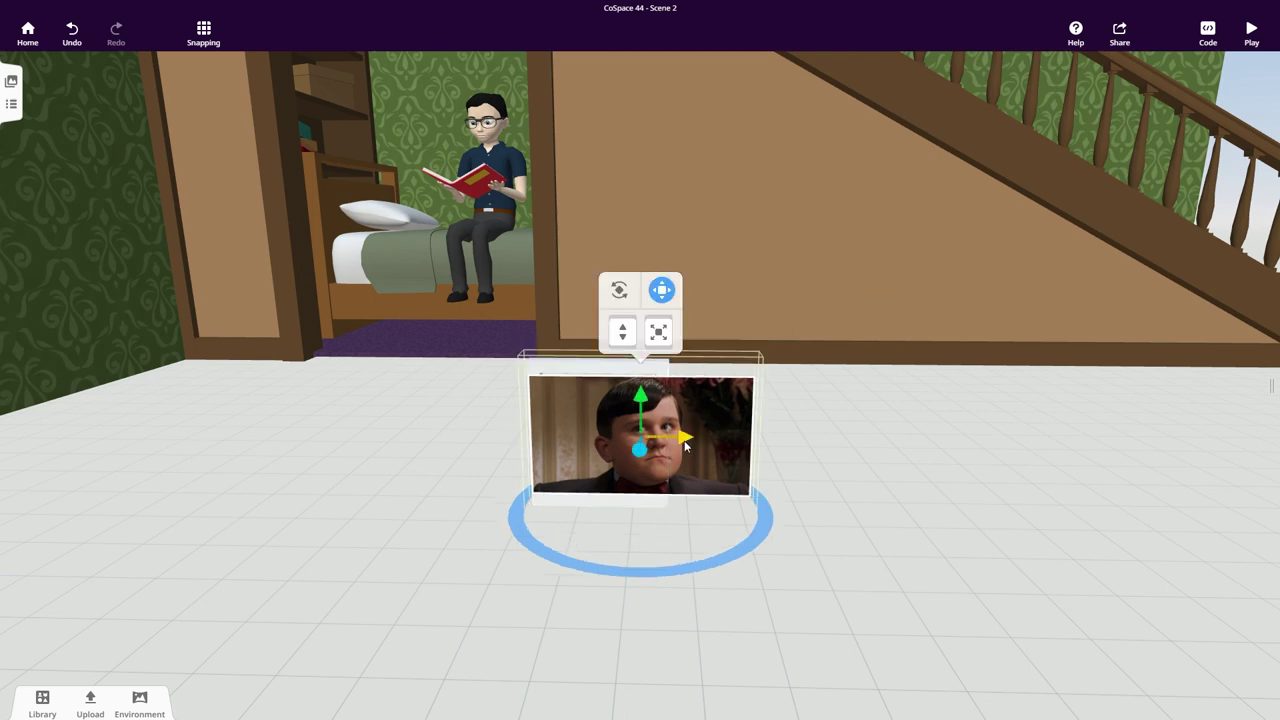
left_click_drag(685, 442, 588, 442)
left_click(661, 410)
left_click_drag(510, 440, 406, 449)
Change the picture frame's material color from the standard palette to yellow.
right_click(612, 376)
left_click(697, 342)
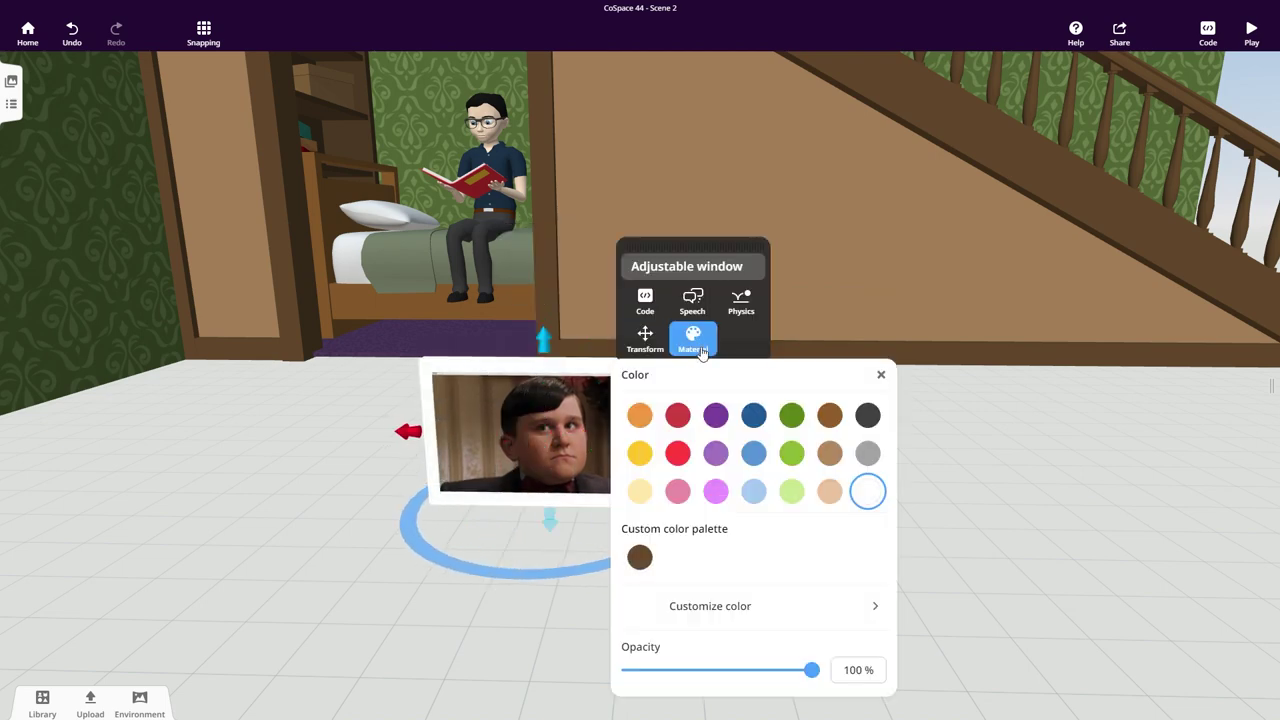
left_click(640, 453)
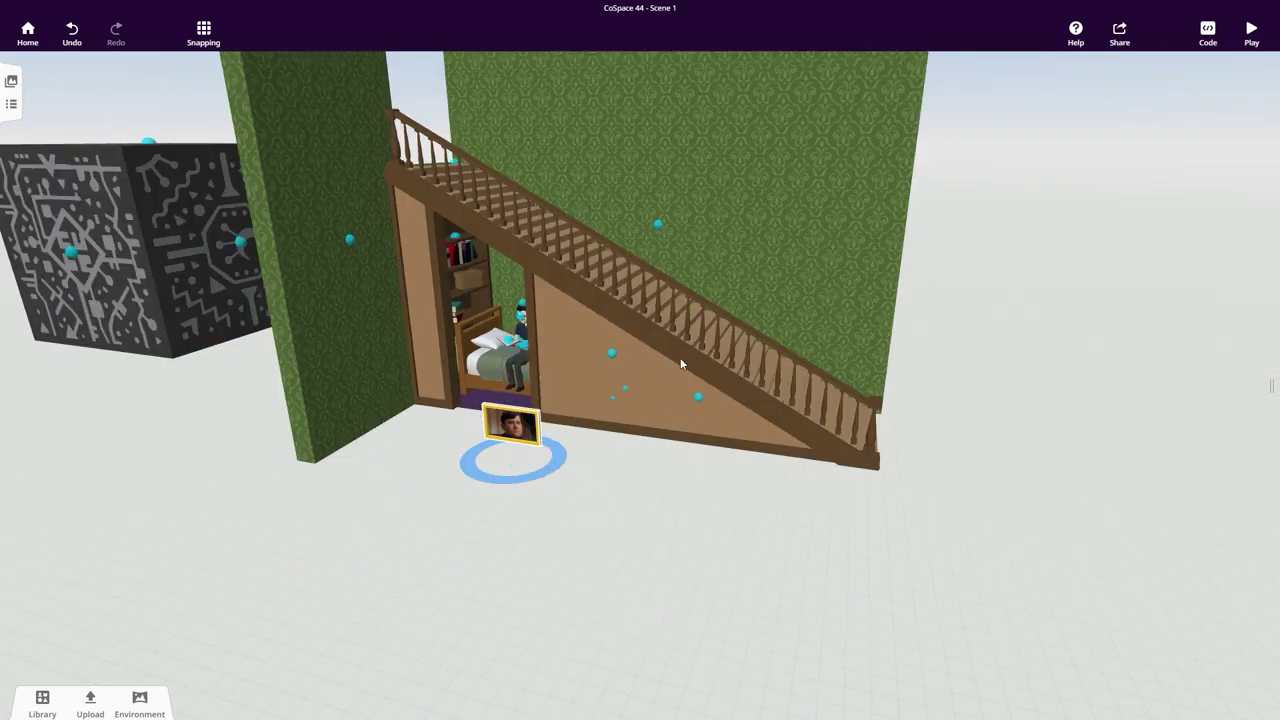
Attach the framed portrait to the green wall behind the staircase, then reposition and enlarge it above the stairs.
left_click(658, 225)
left_click(681, 88)
left_click_drag(622, 223, 694, 226)
left_click_drag(735, 182, 735, 167)
left_click_drag(754, 116, 923, 11)
Select the complete staircase assembly with its walls and portrait, and move it over to line up with the MERGE Cube.
left_click_drag(1014, 380, 666, 574)
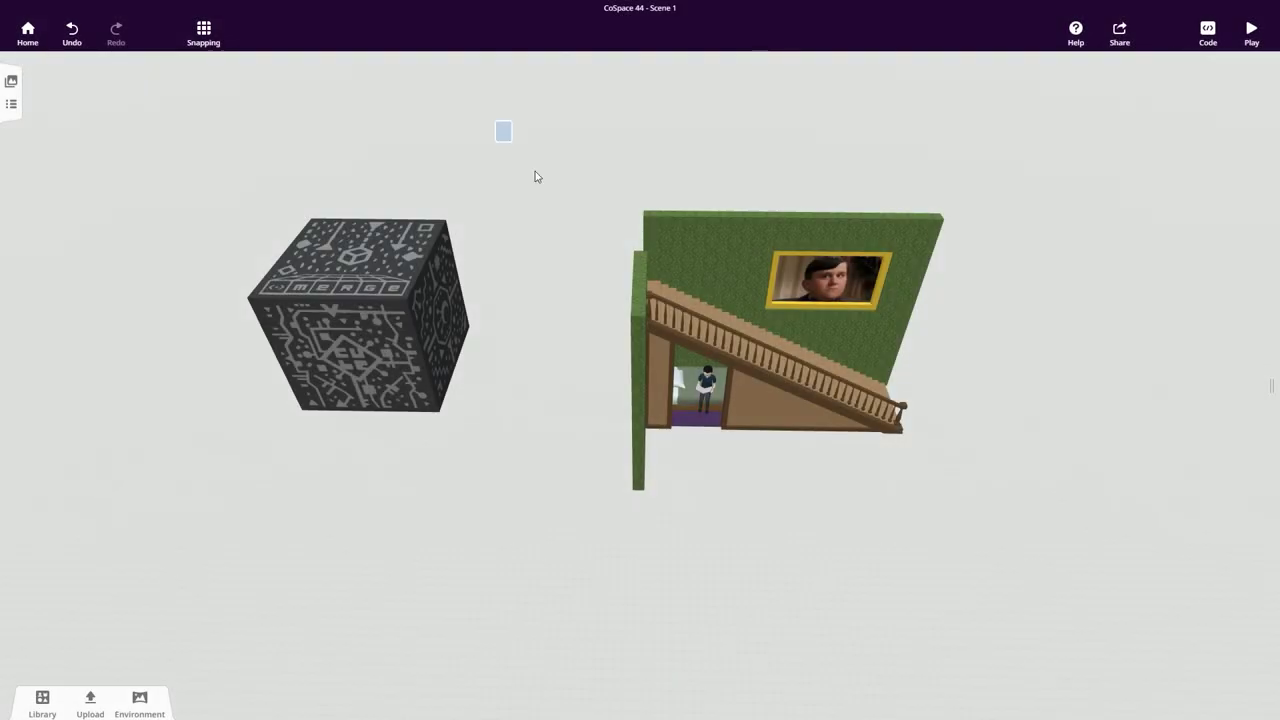
left_click_drag(535, 176, 991, 527)
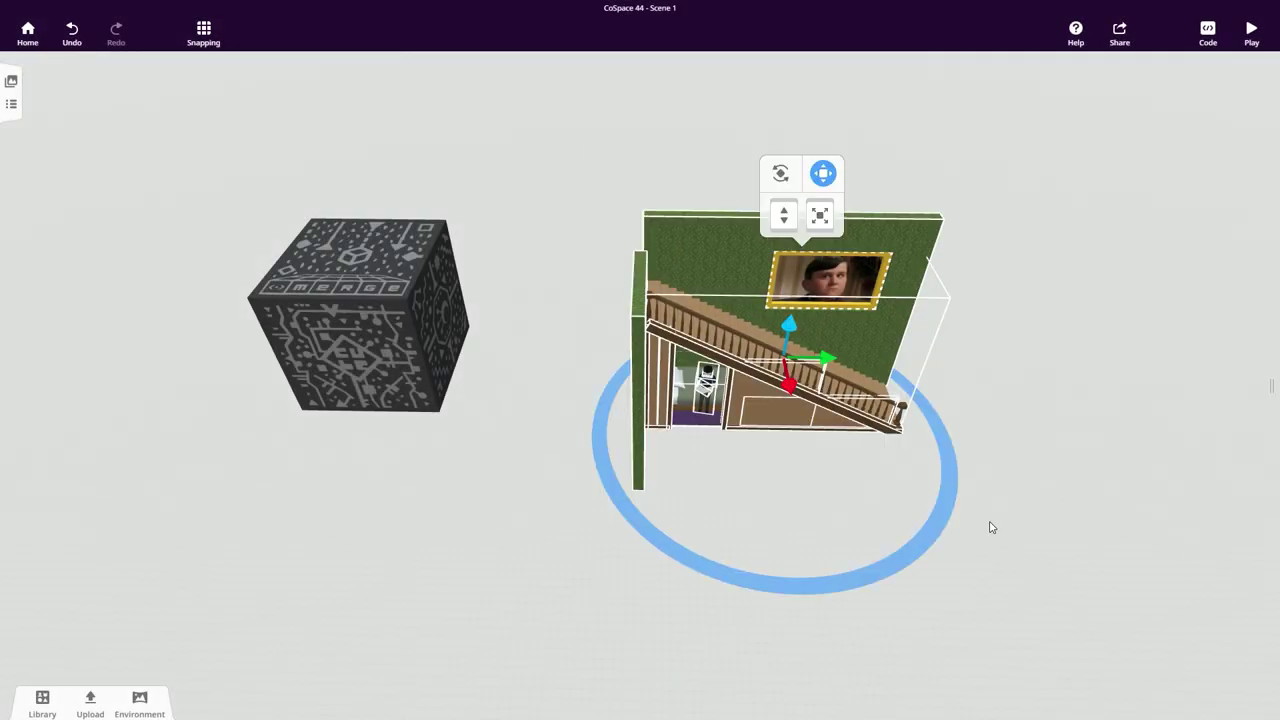
left_click_drag(815, 380, 385, 378)
left_click_drag(375, 318, 351, 169)
mouse_move(651, 366)
left_mouse_down()
mouse_move(657, 357)
mouse_move(659, 385)
left_mouse_up()
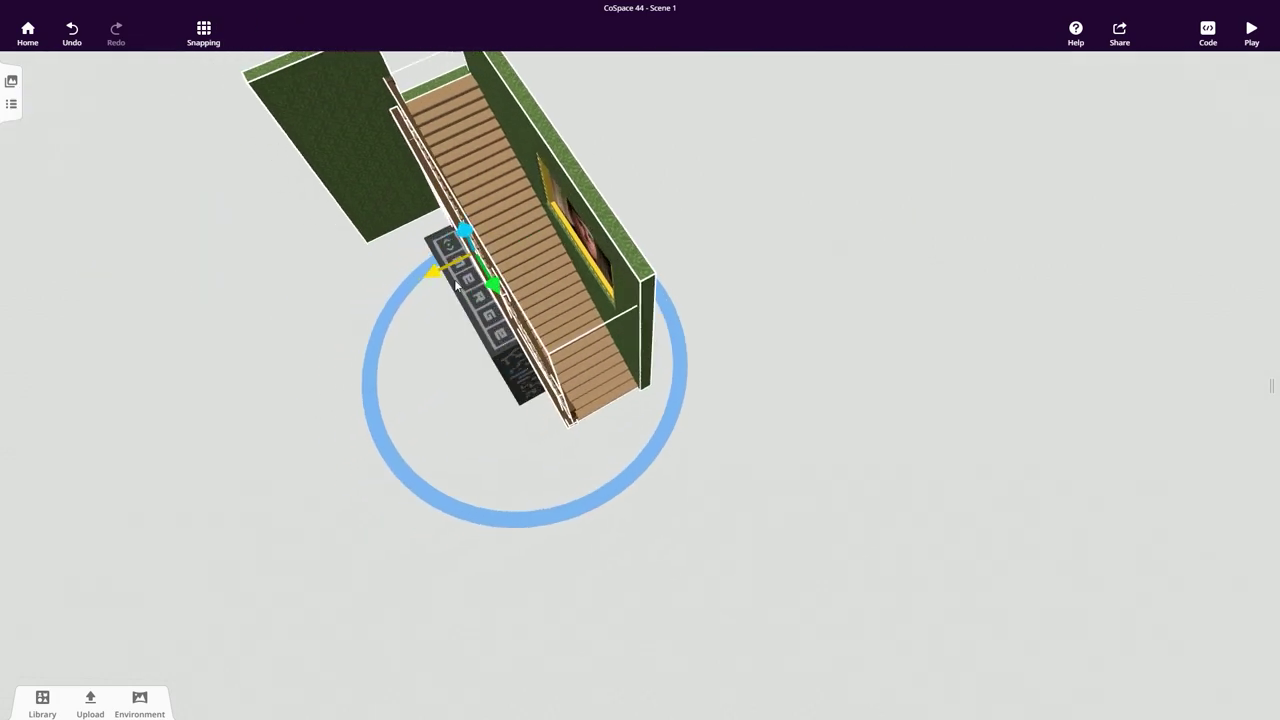